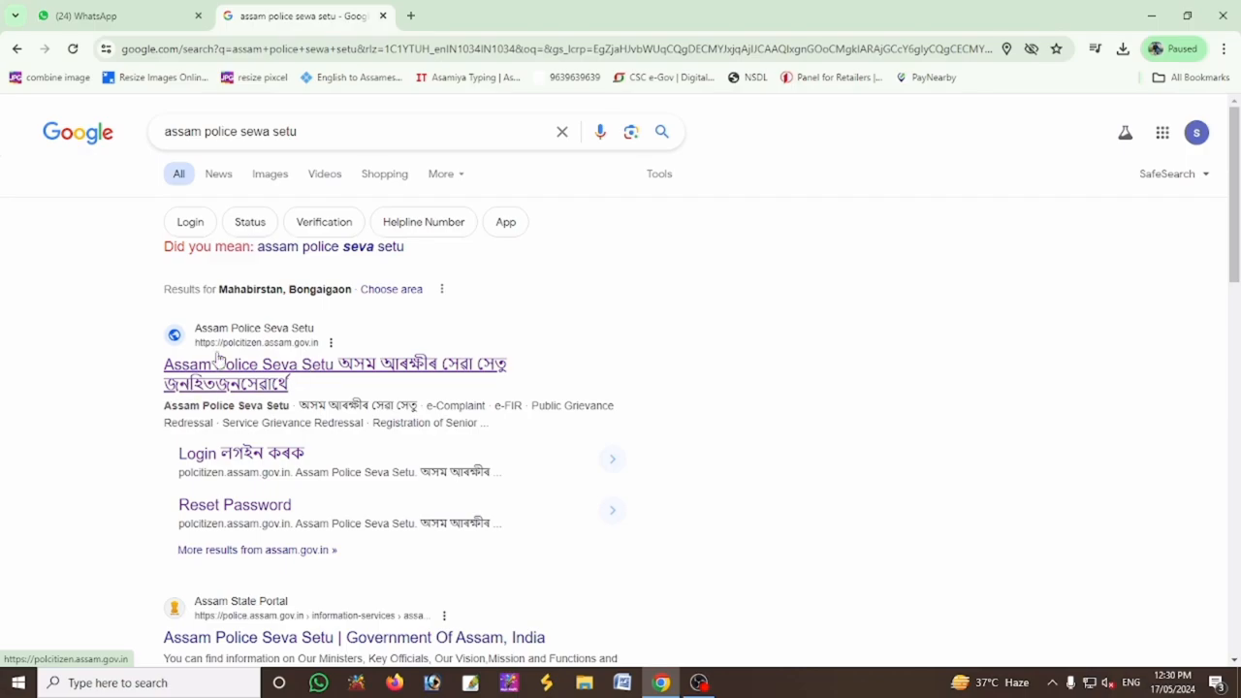
Open the Assam Police Seva Setu site (polcitizen.assam.gov.in) from the Google results
{"action": "left_click", "coordinate": [312, 374]}
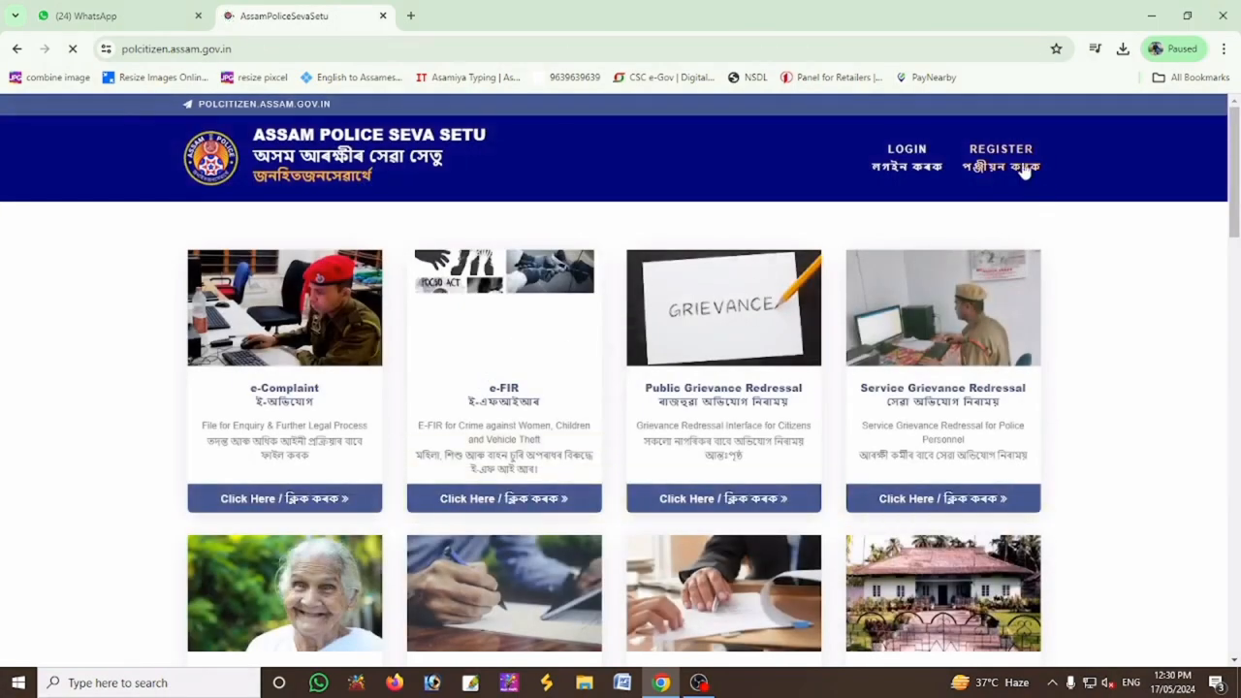
Register with the applicant's name, mobile number and a confirmed password, answering No to police personnel
{"action": "left_click", "coordinate": [1016, 153]}
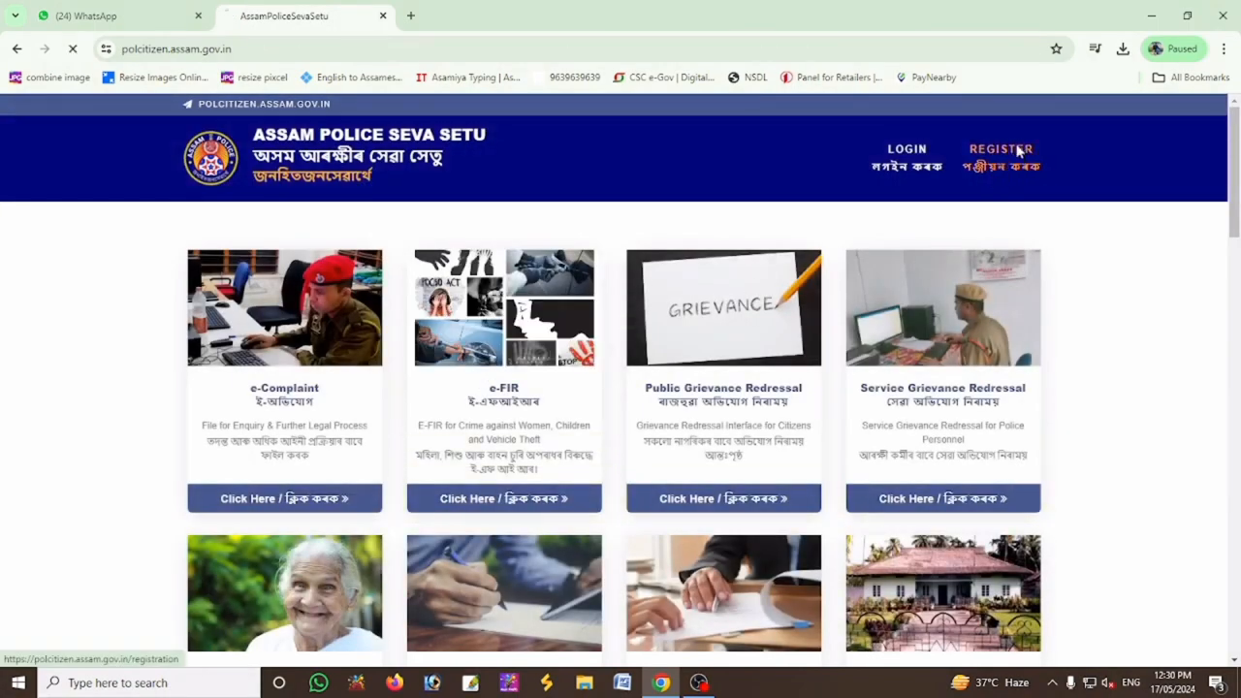
{"action": "left_click", "coordinate": [683, 402]}
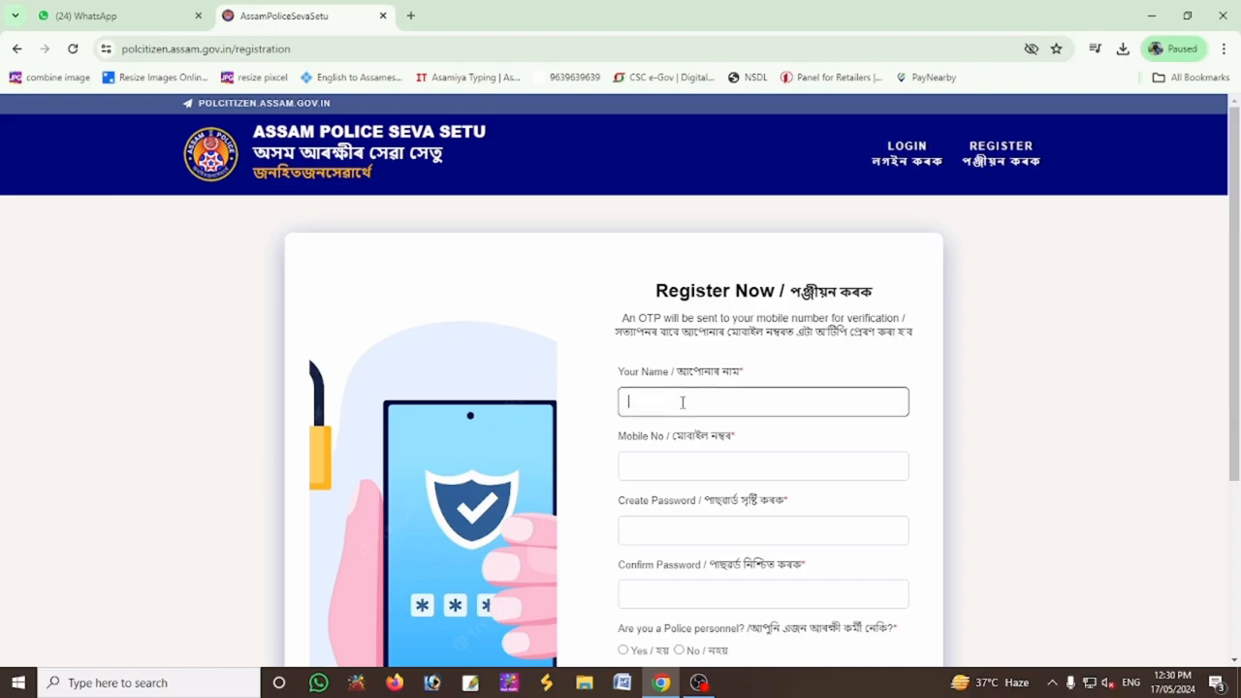
{"action": "left_click", "coordinate": [656, 467]}
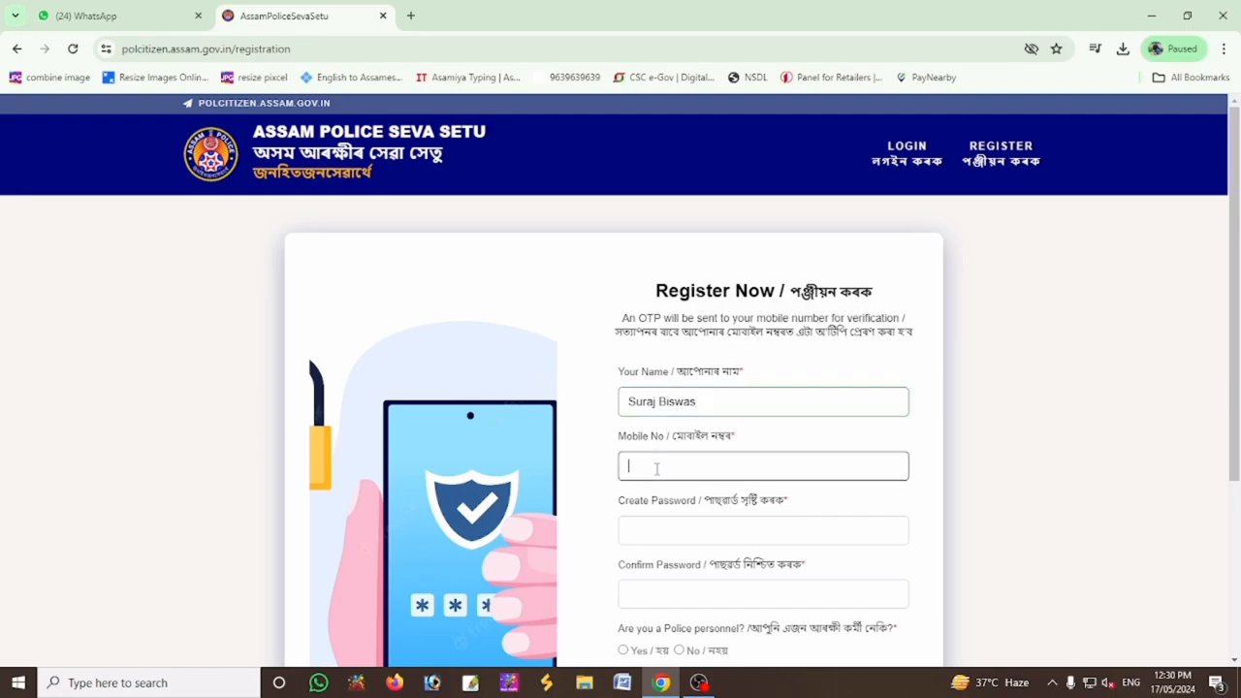
{"action": "type", "text": "6003"}
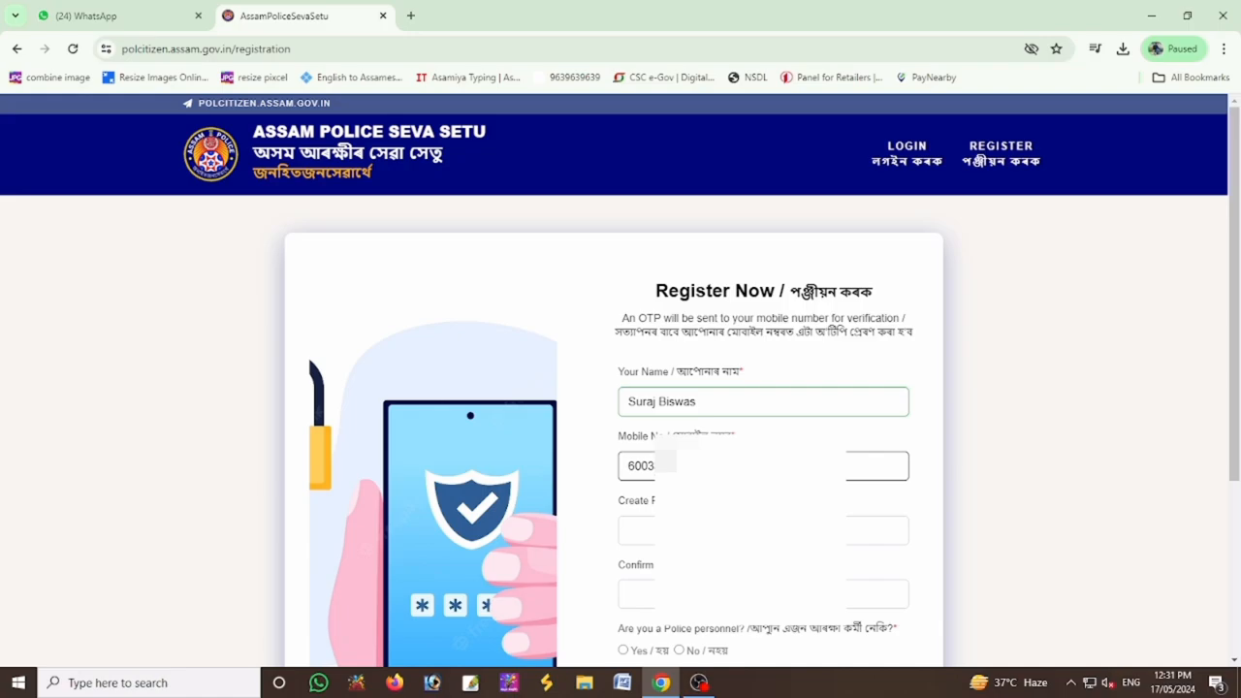
{"action": "type", "text": "?"}
{"action": "left_click", "coordinate": [652, 533]}
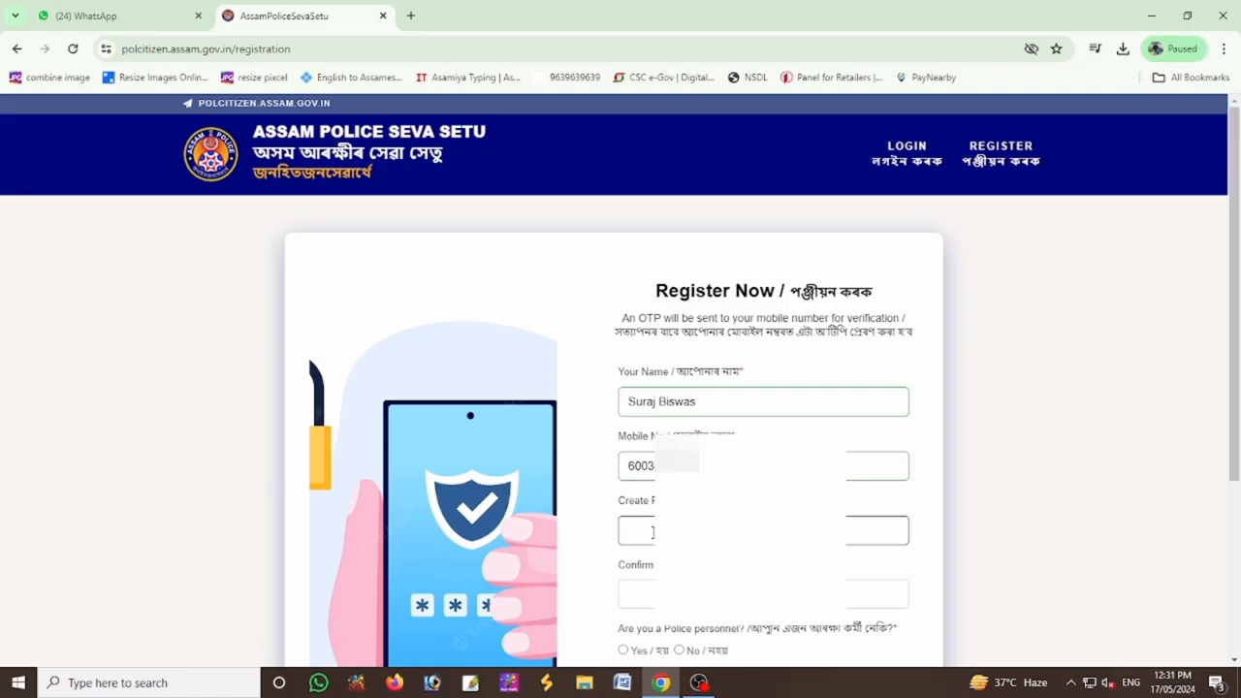
{"action": "type", "text": "?"}
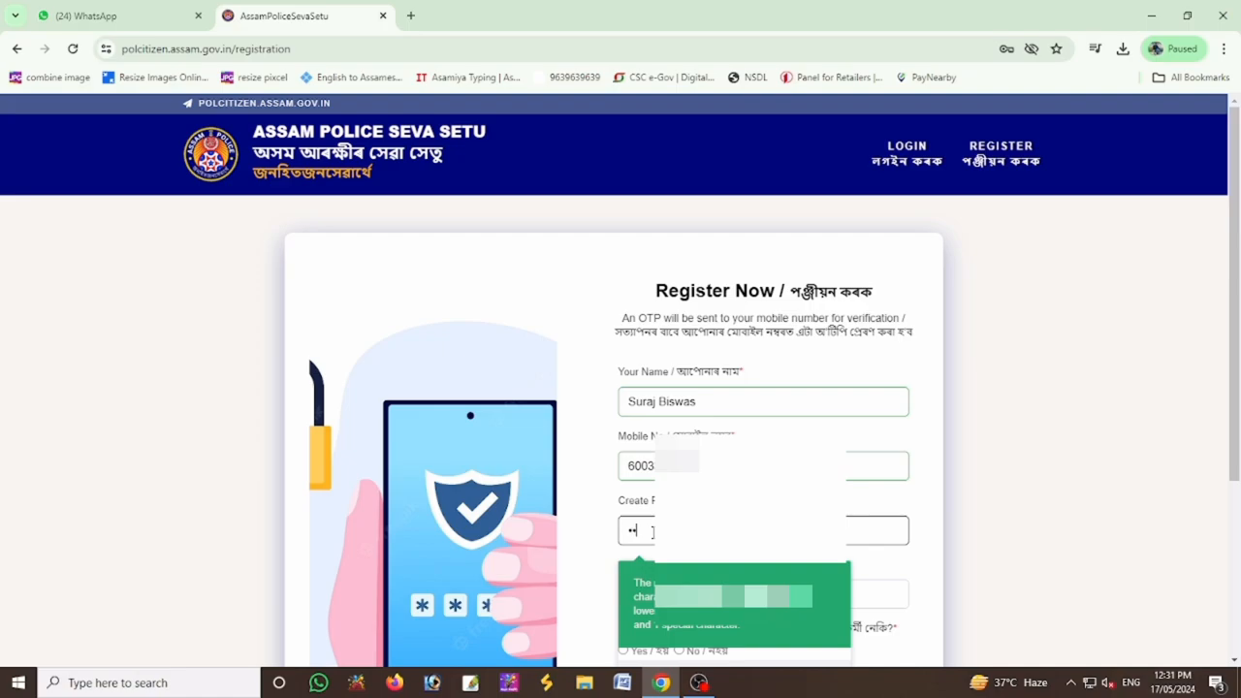
{"action": "type", "text": "?"}
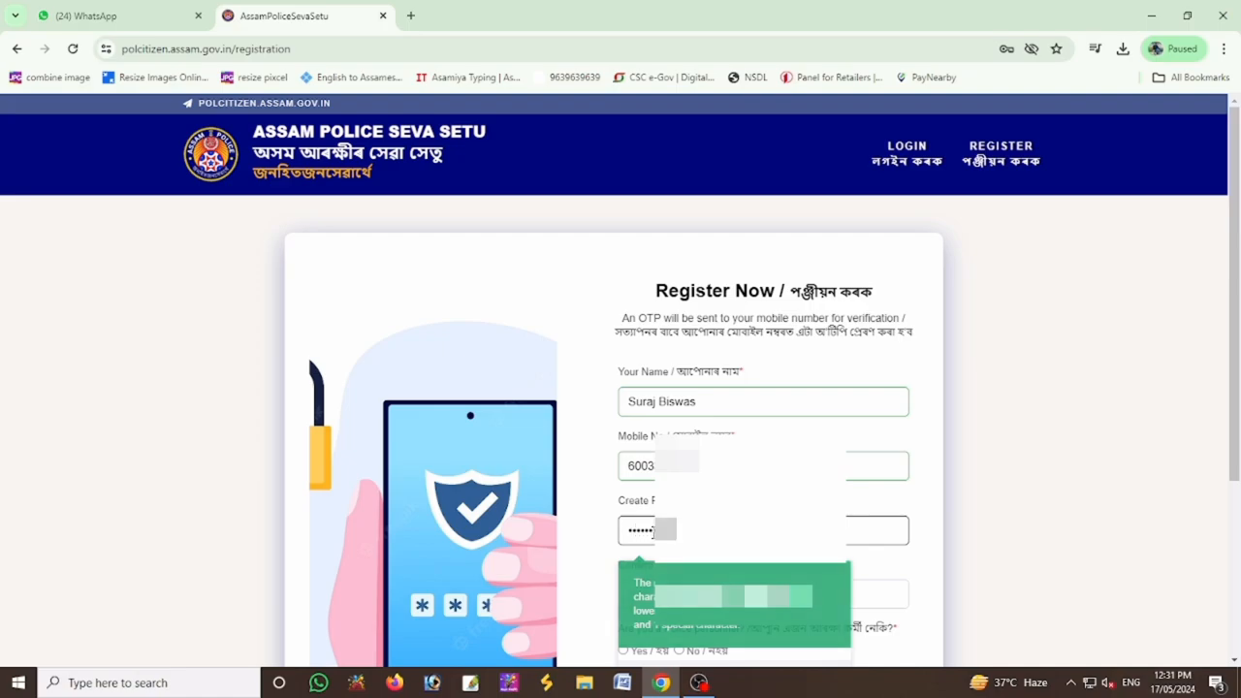
{"action": "left_click", "coordinate": [627, 594]}
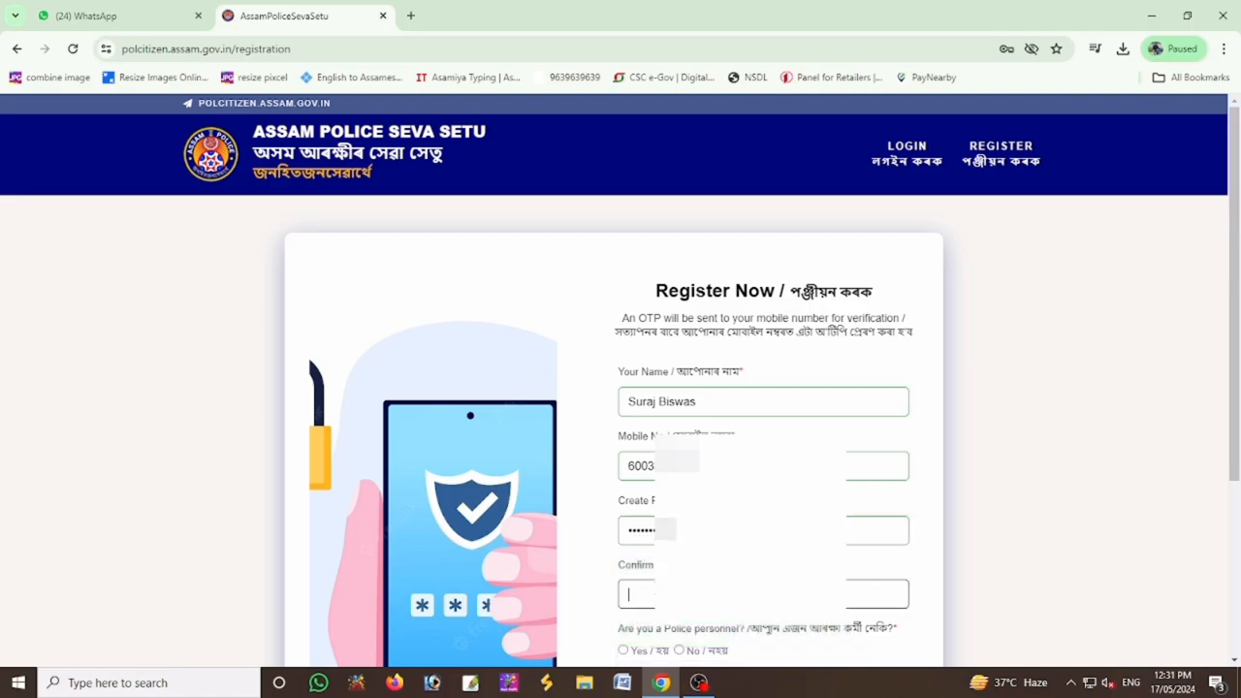
{"action": "left_click", "coordinate": [677, 651]}
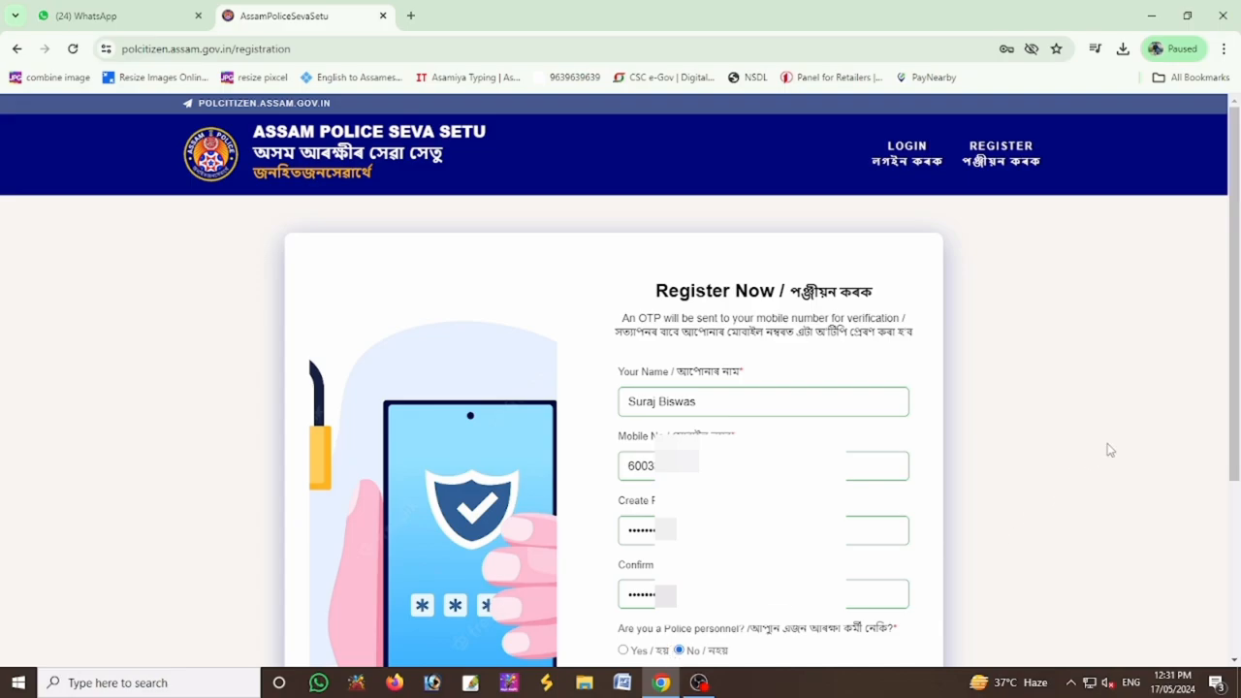
{"action": "left_click_drag", "start_coordinate": [1234, 359], "coordinate": [1234, 533]}
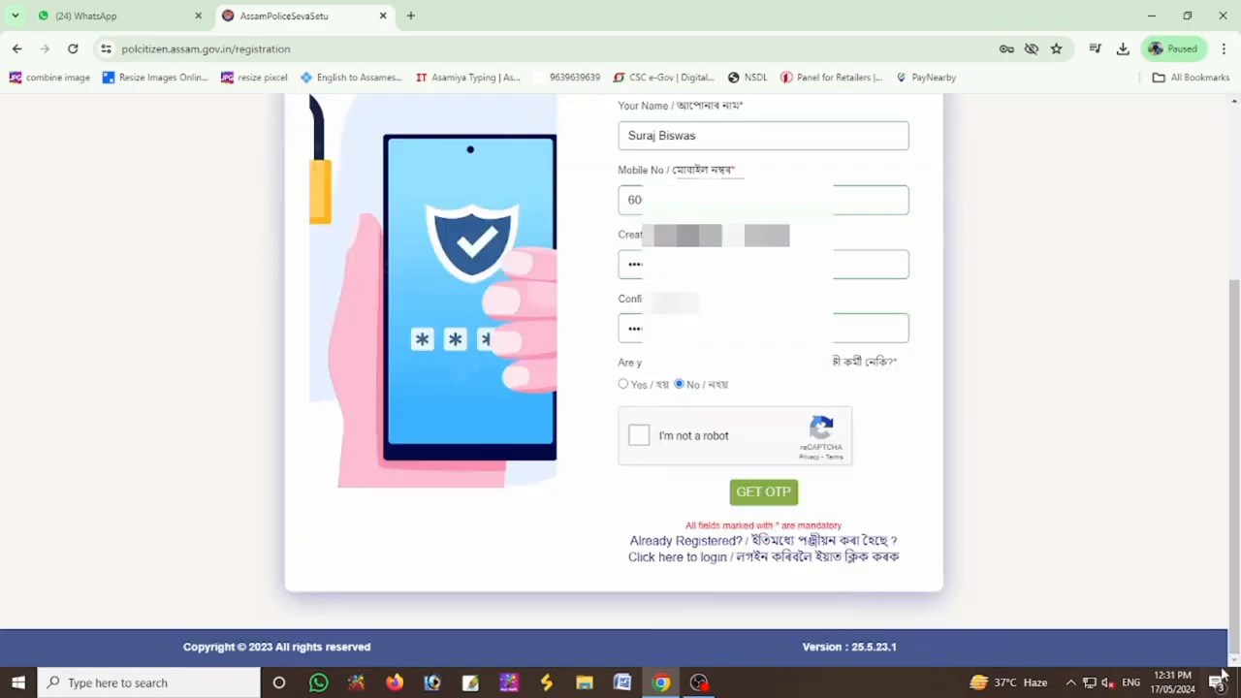
Pass the reCAPTCHA by selecting all seven crosswalk tiles, then request the registration OTP
{"action": "left_click", "coordinate": [639, 438]}
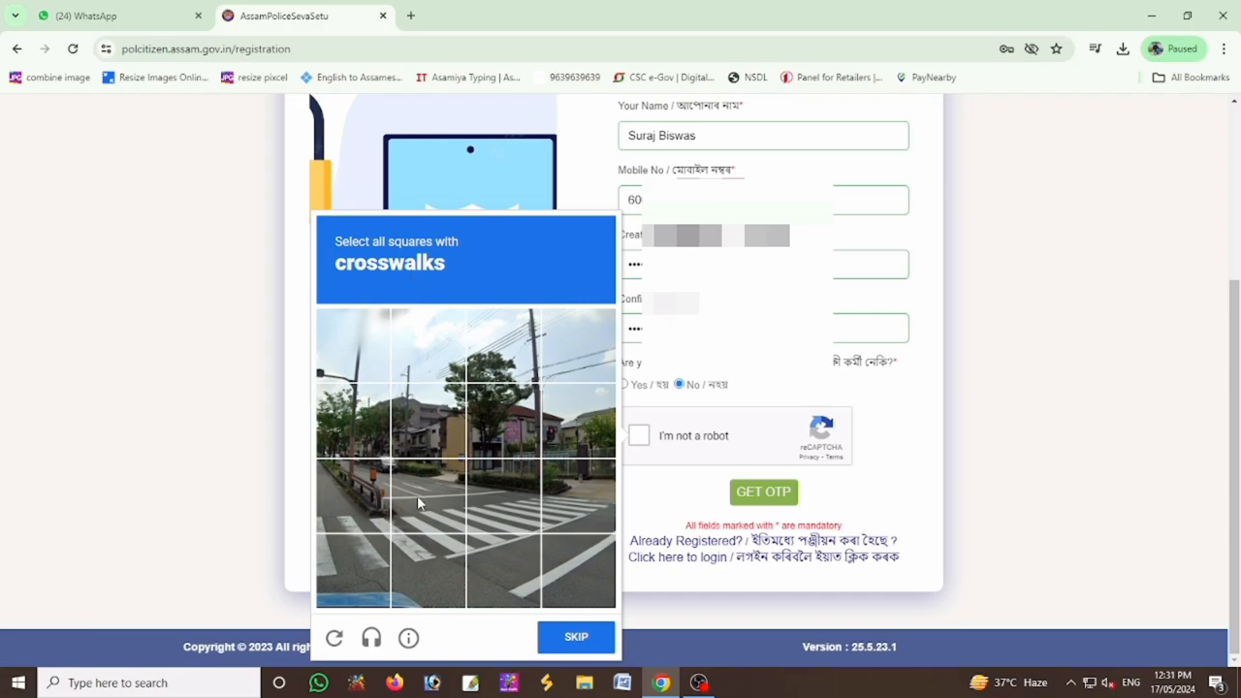
{"action": "left_click", "coordinate": [355, 509]}
{"action": "left_click", "coordinate": [352, 569]}
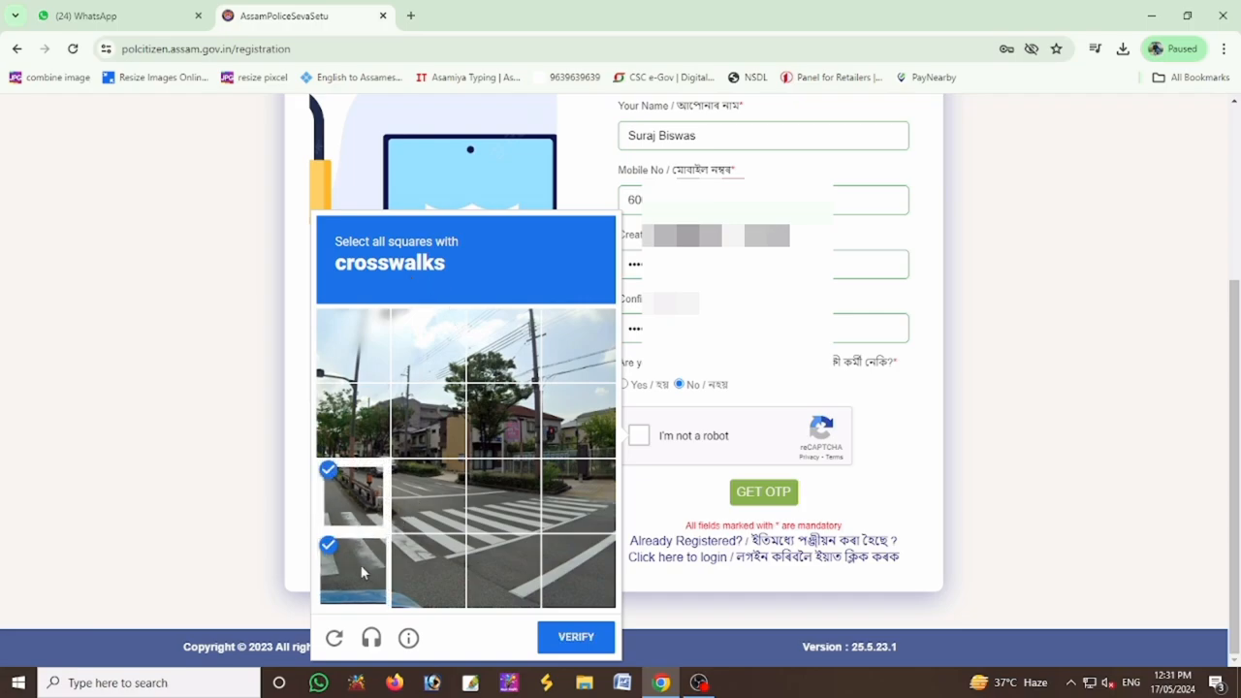
{"action": "left_click", "coordinate": [419, 562]}
{"action": "left_click", "coordinate": [499, 560]}
{"action": "left_click", "coordinate": [588, 511]}
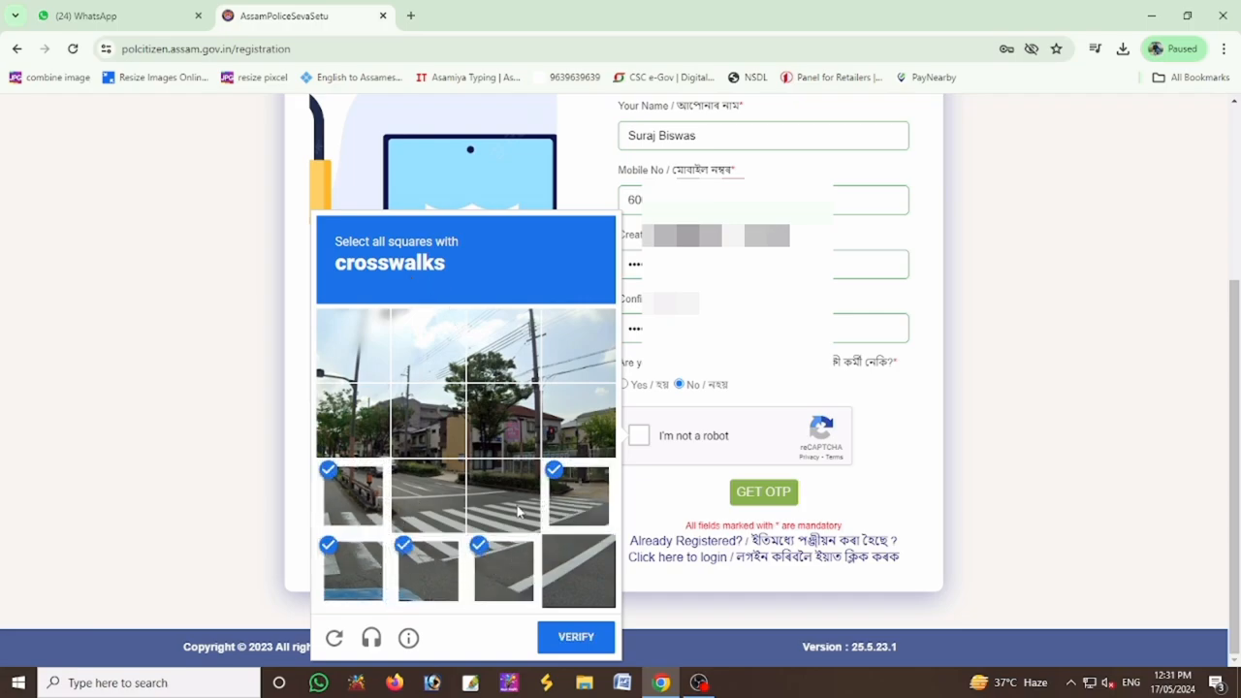
{"action": "left_click", "coordinate": [514, 511]}
{"action": "left_click", "coordinate": [436, 523]}
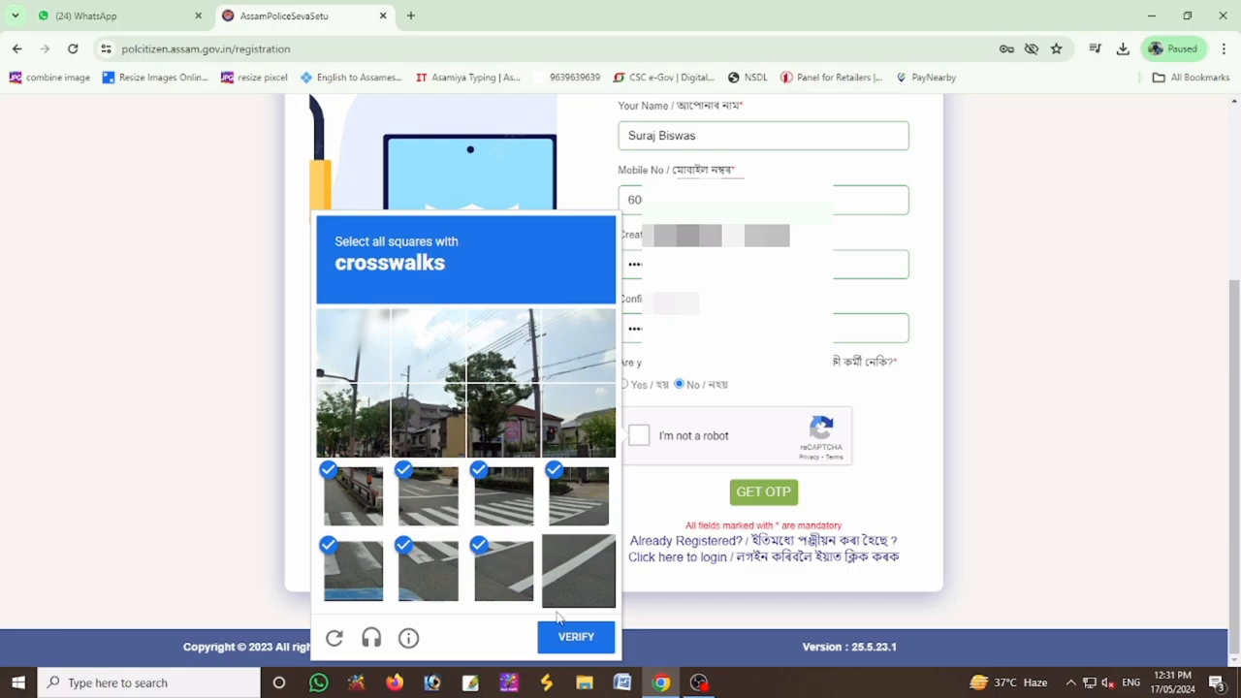
{"action": "left_click", "coordinate": [575, 639]}
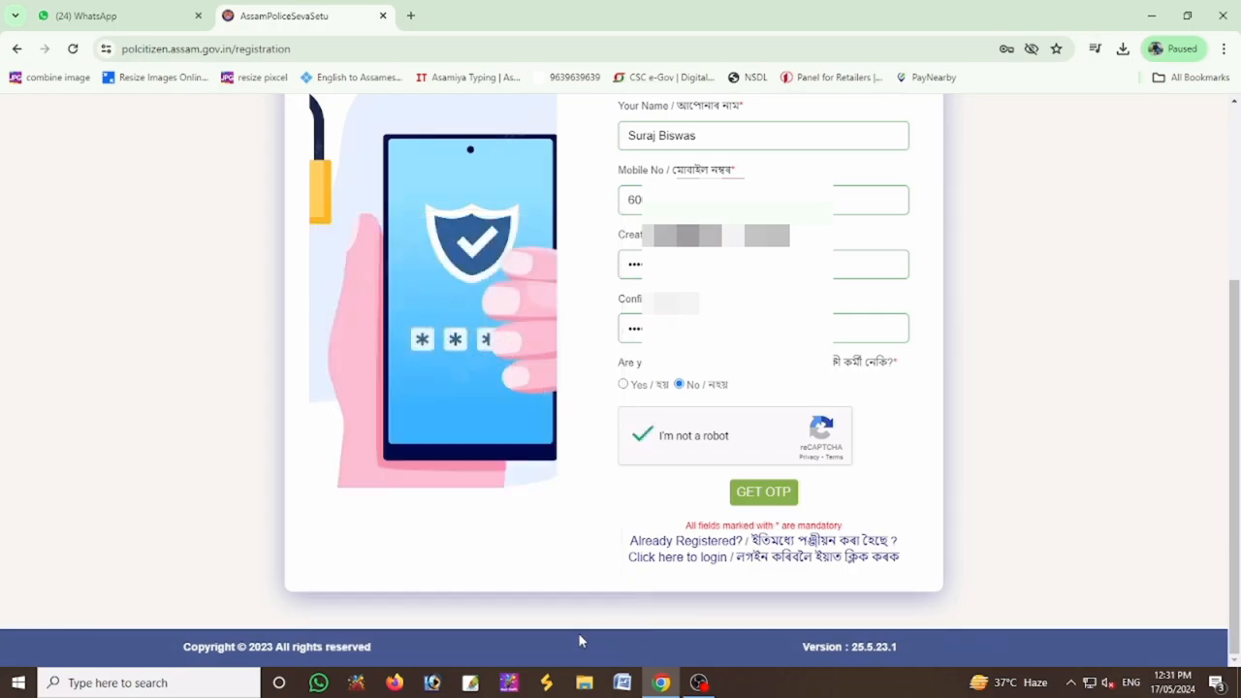
{"action": "left_click", "coordinate": [764, 495]}
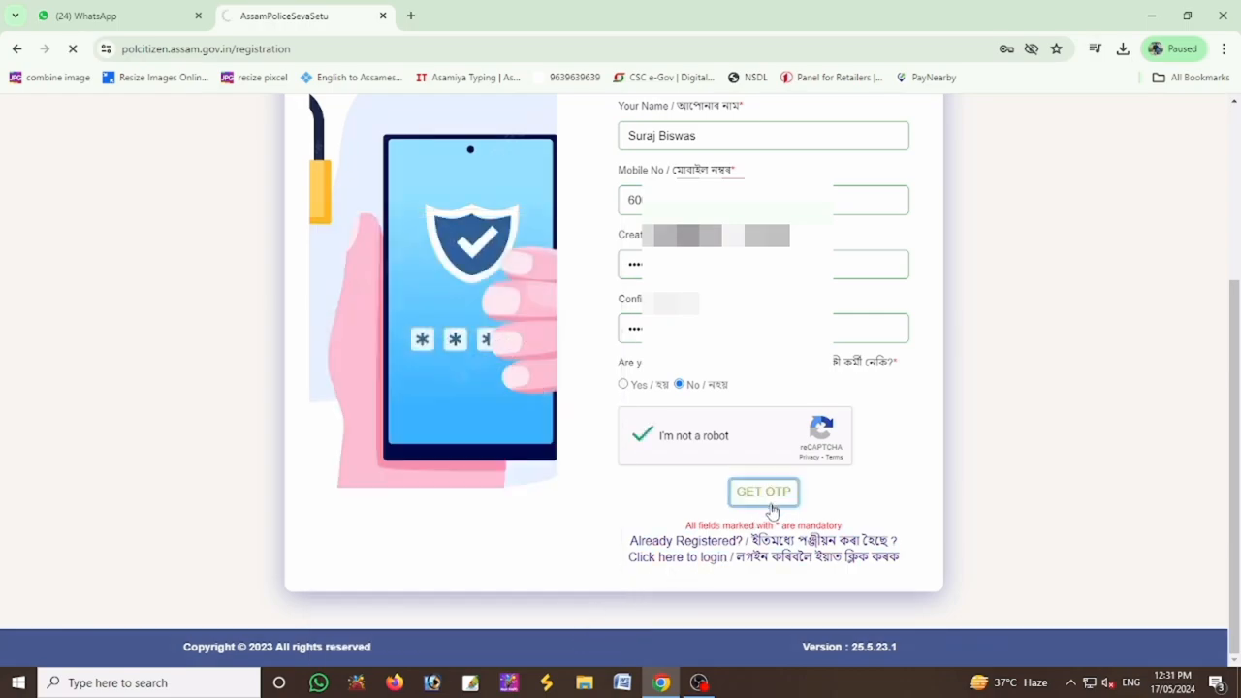
Enter the four-digit OTP received on the mobile and validate it
{"action": "left_click", "coordinate": [653, 414]}
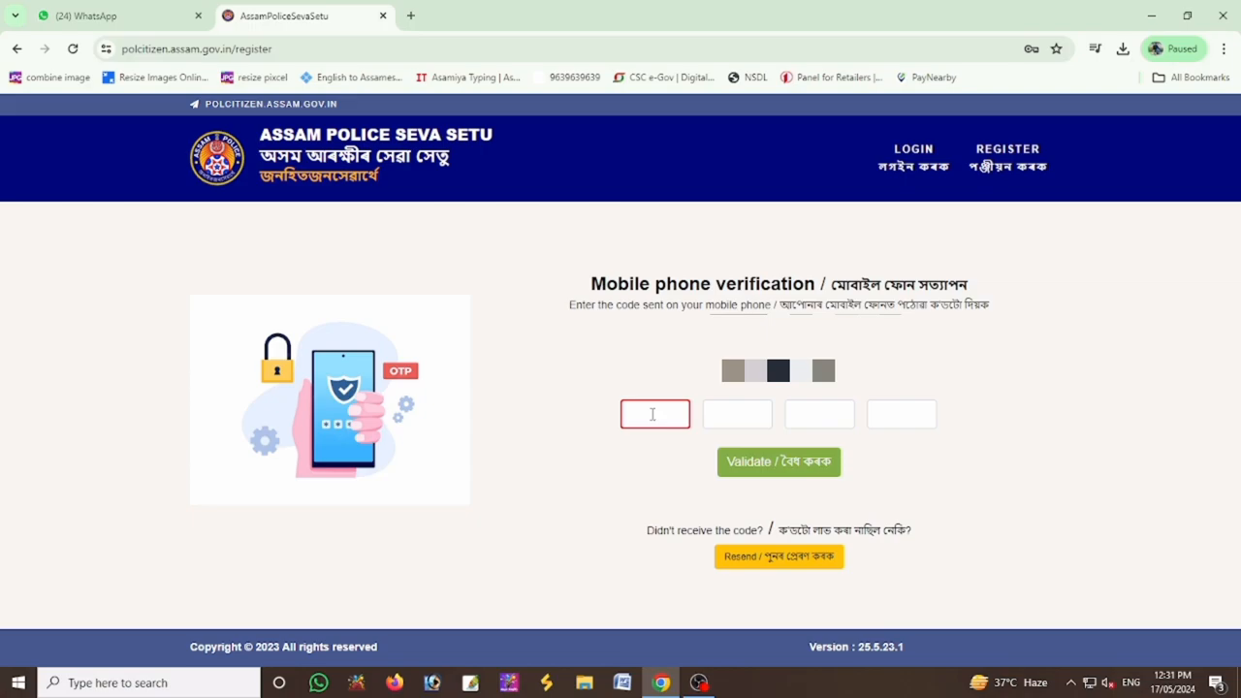
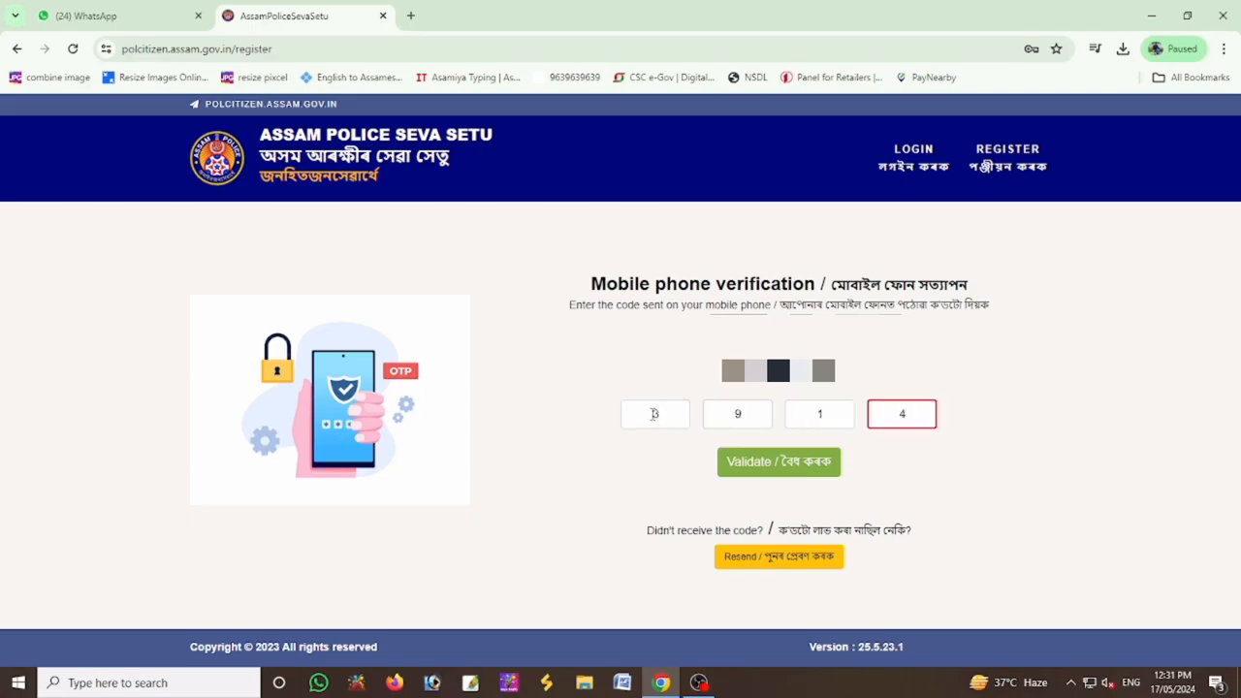
{"action": "left_click", "coordinate": [789, 471]}
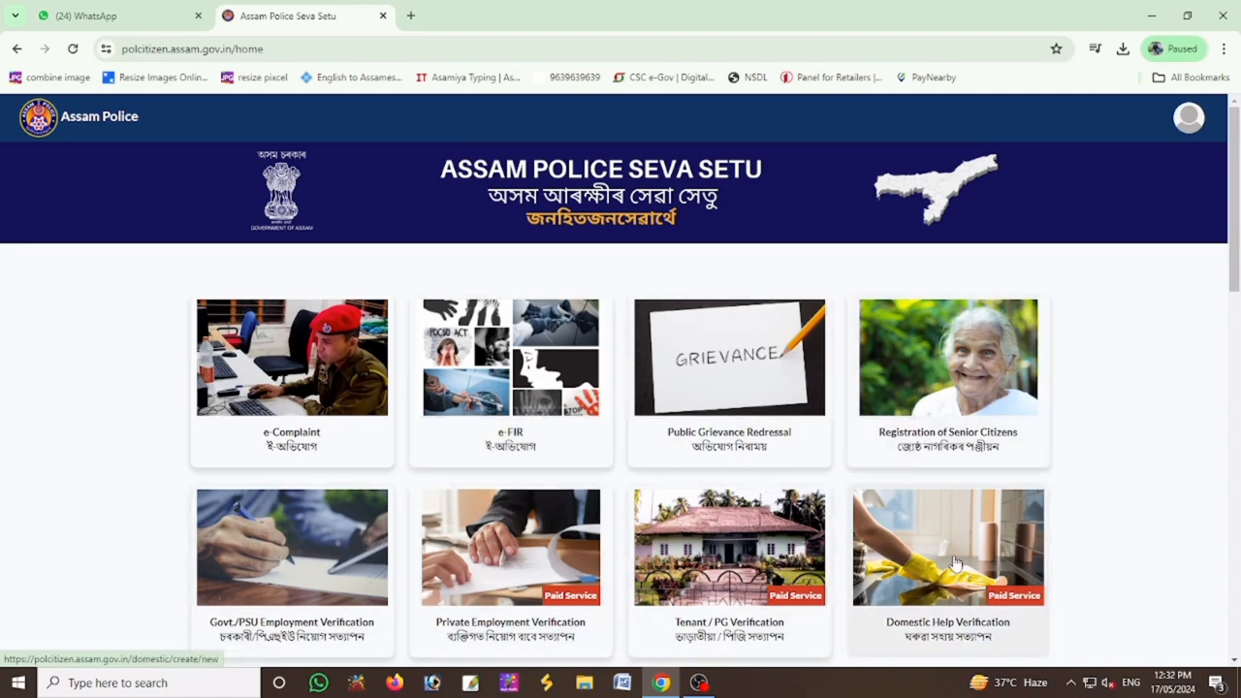
Open the citizen Registration Form from the profile avatar's dropdown menu
{"action": "scroll", "coordinate": [955, 562], "scroll_direction": "down", "scroll_amount": 2}
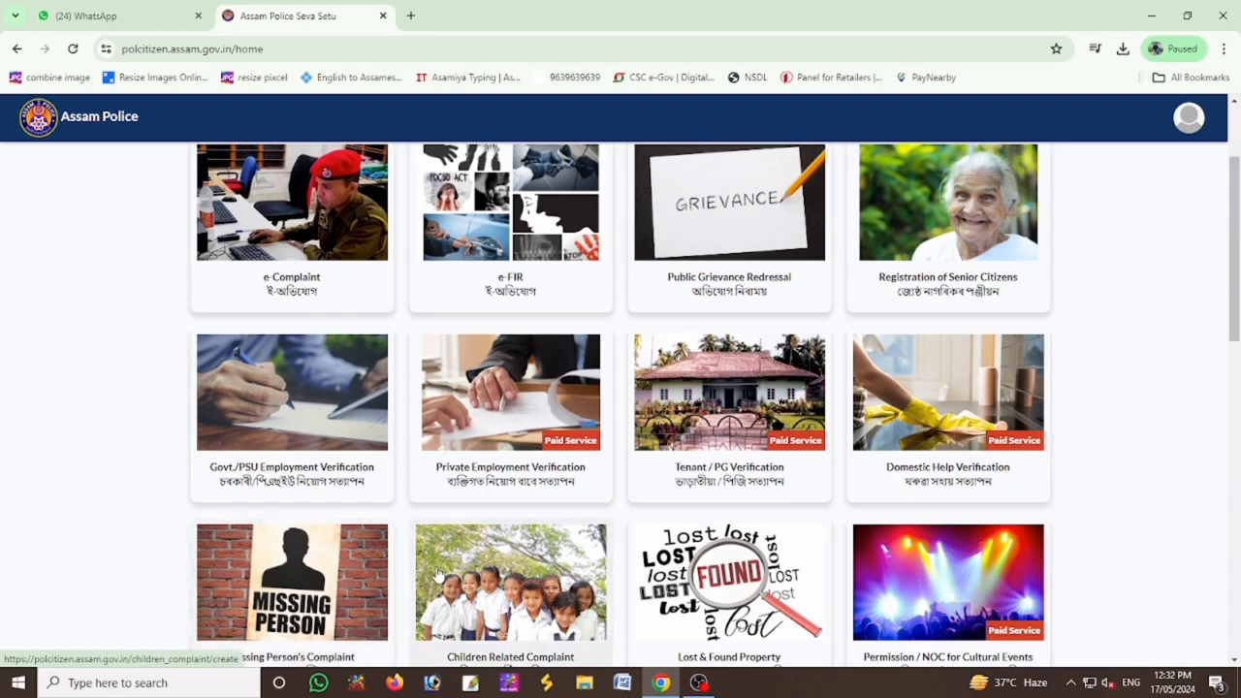
{"action": "scroll", "coordinate": [1017, 568], "scroll_direction": "down", "scroll_amount": 2}
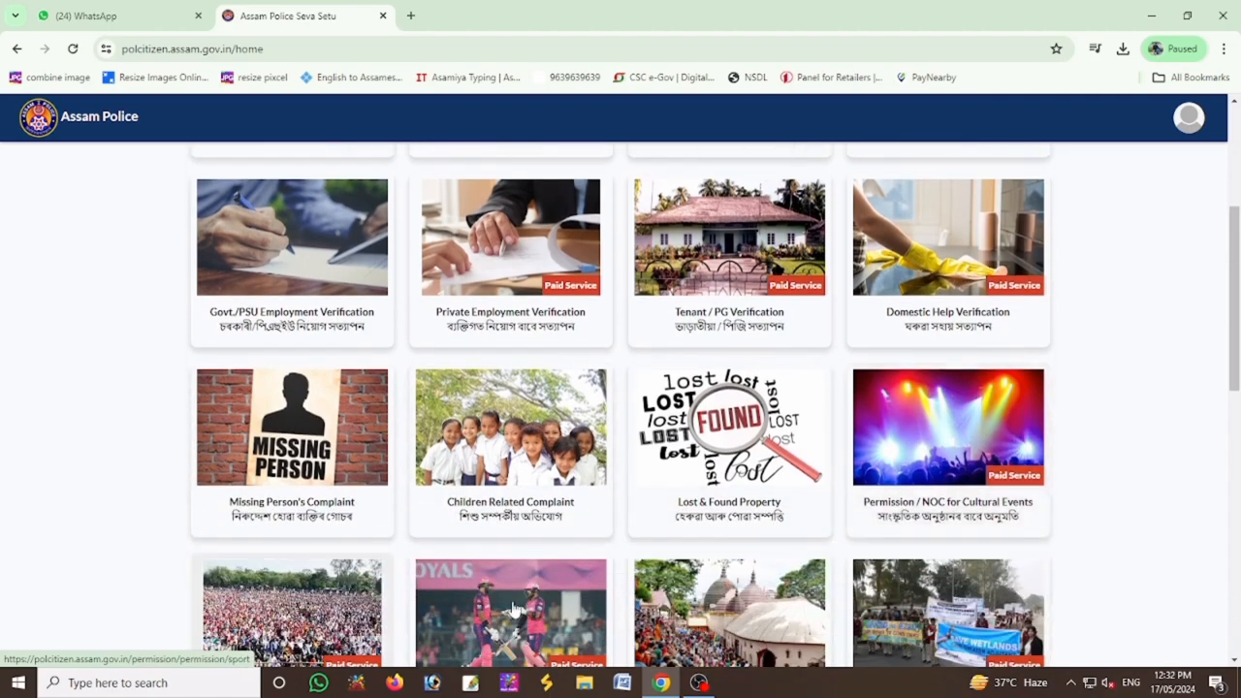
{"action": "scroll", "coordinate": [945, 609], "scroll_direction": "down", "scroll_amount": 4}
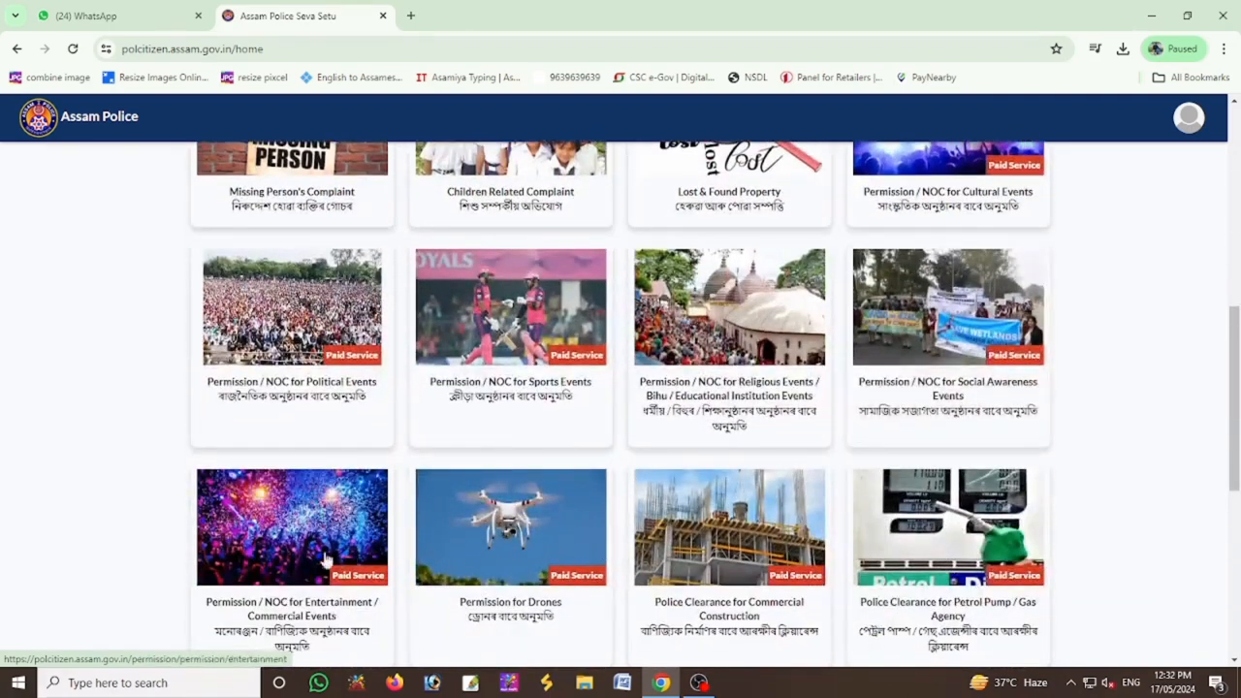
{"action": "scroll", "coordinate": [1109, 180], "scroll_direction": "up", "scroll_amount": 8}
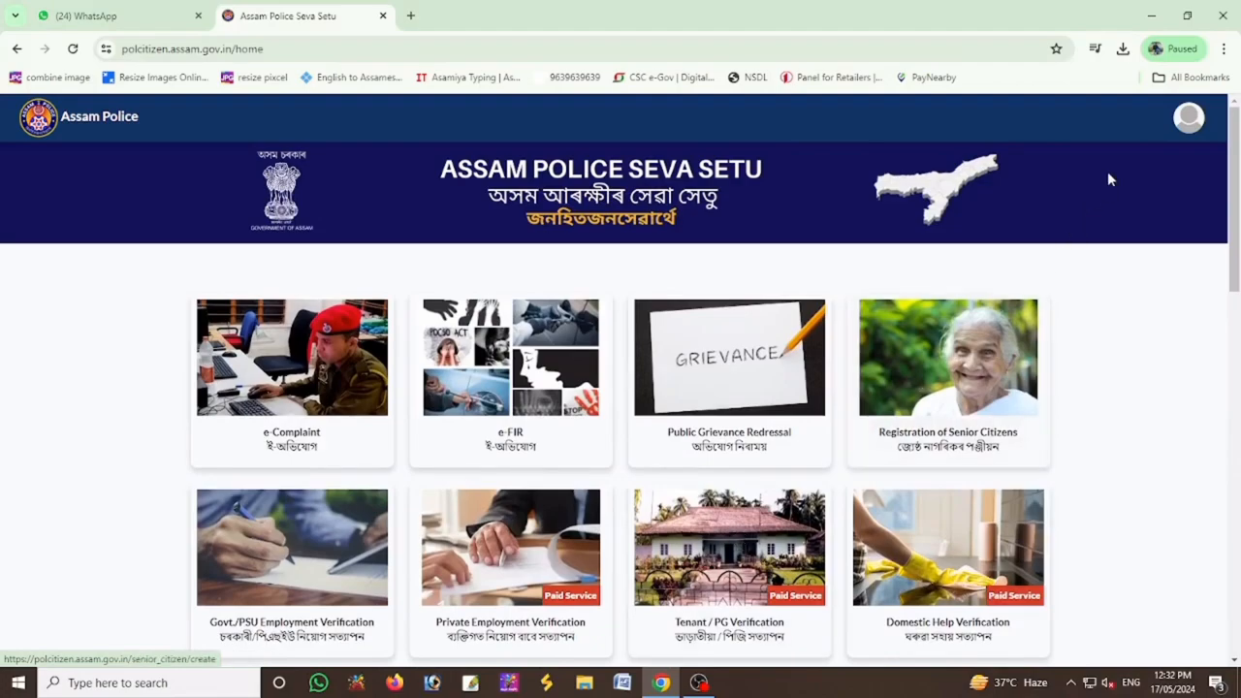
{"action": "left_click", "coordinate": [1187, 126]}
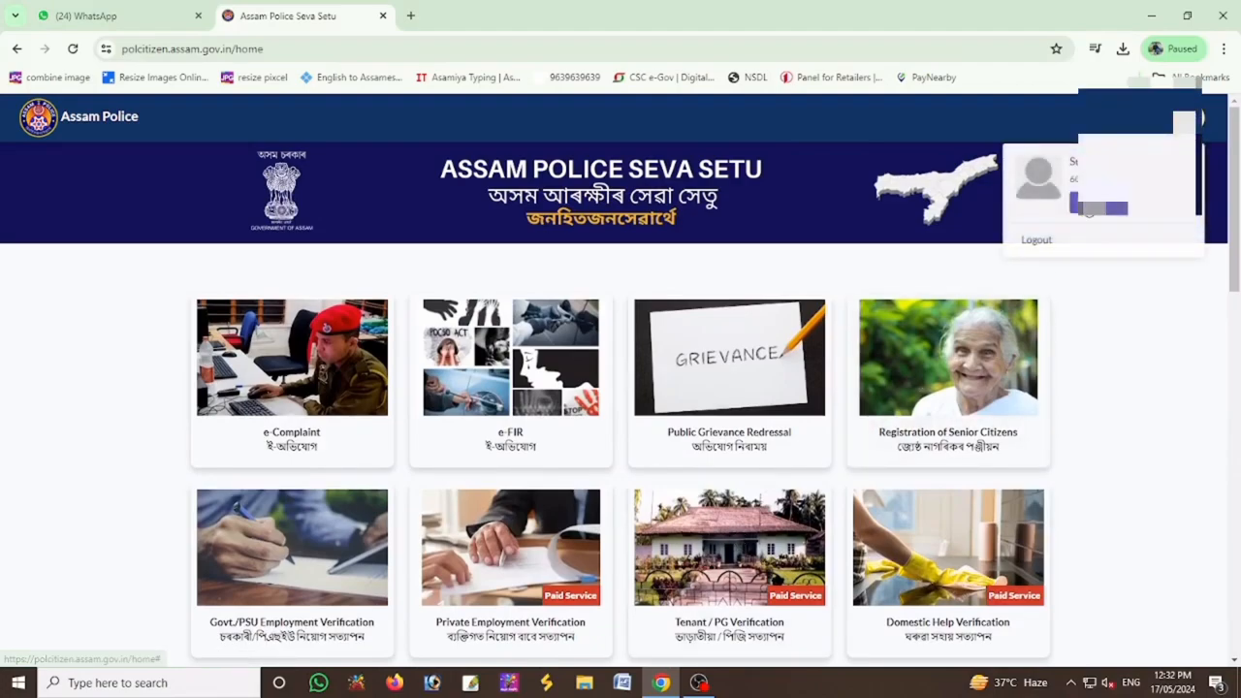
{"action": "left_click", "coordinate": [1098, 207]}
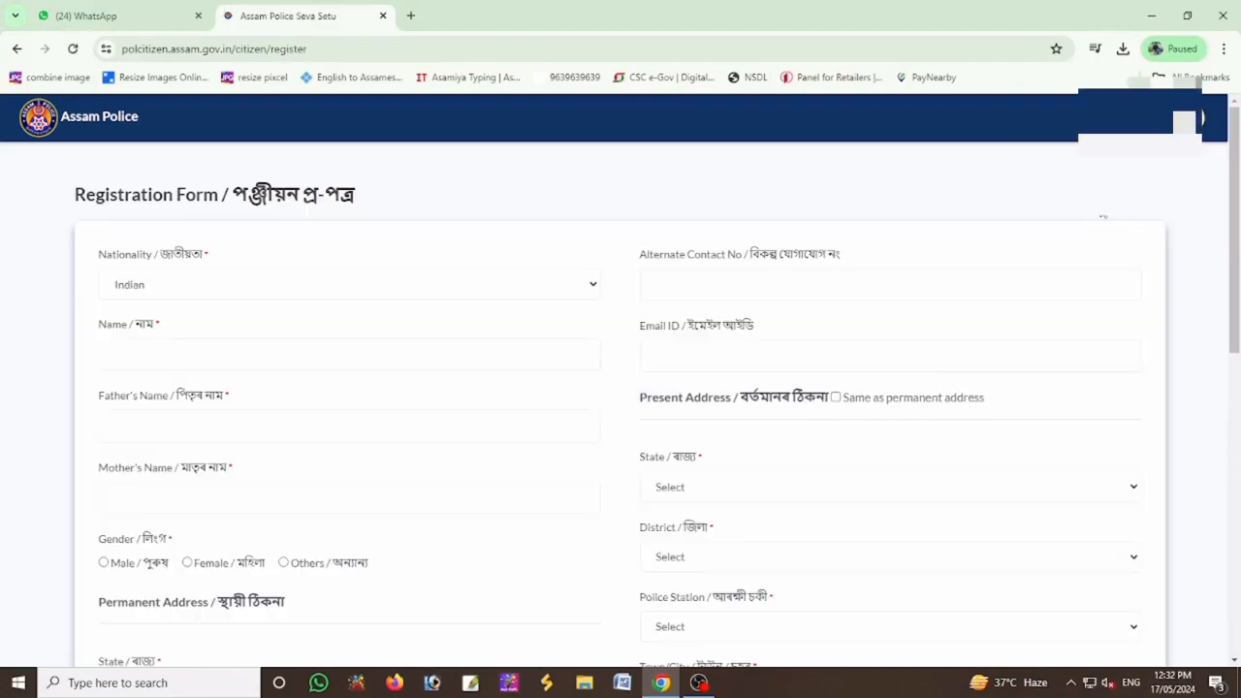
Enter the applicant's name, alternate contact number and e-mail address on the form
{"action": "left_click", "coordinate": [191, 352]}
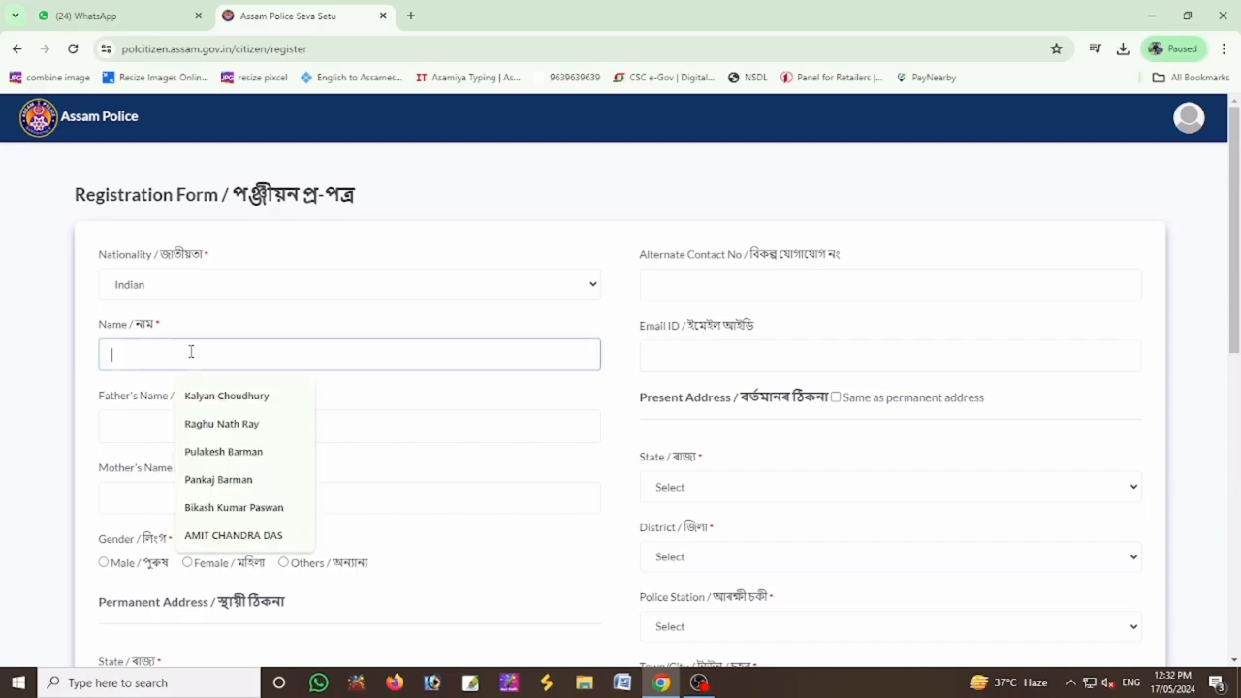
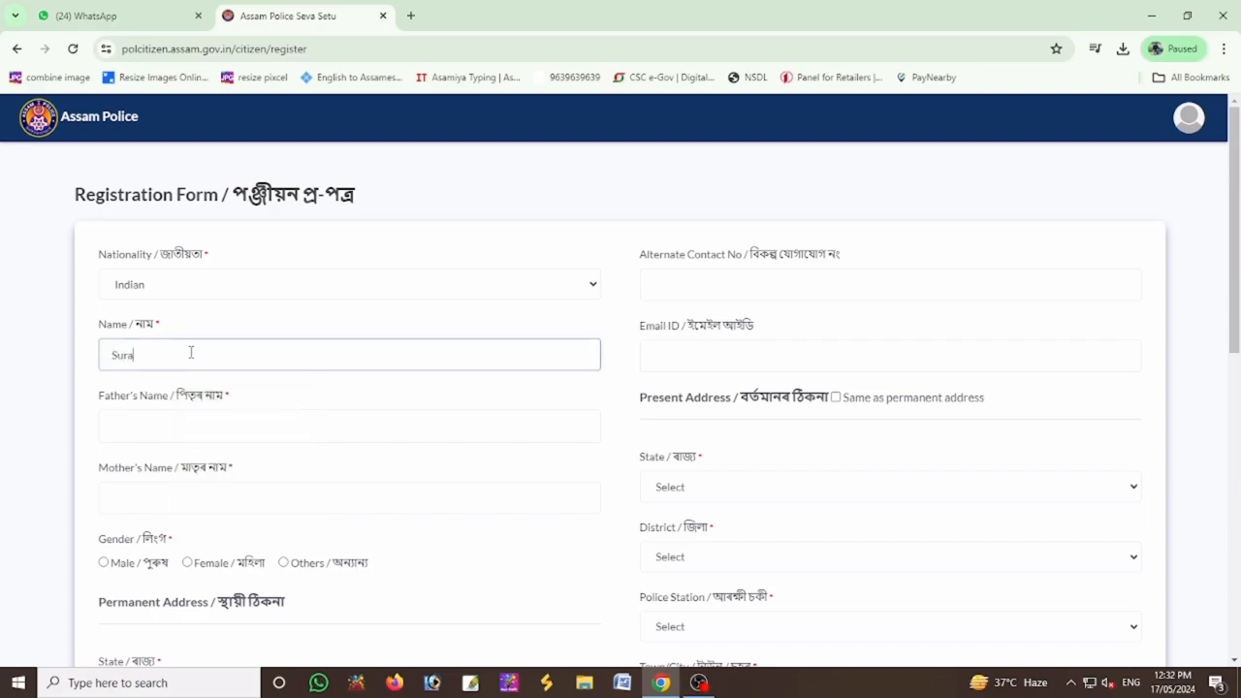
{"action": "left_click", "coordinate": [693, 291]}
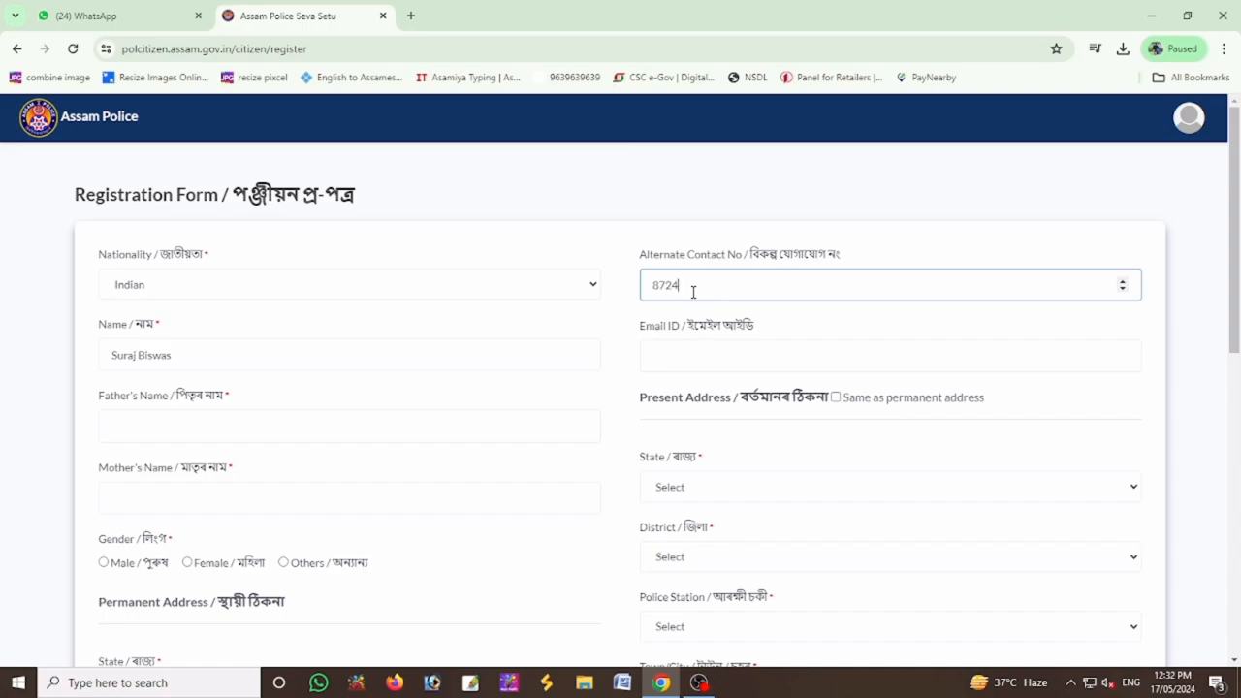
{"action": "type", "text": "8"}
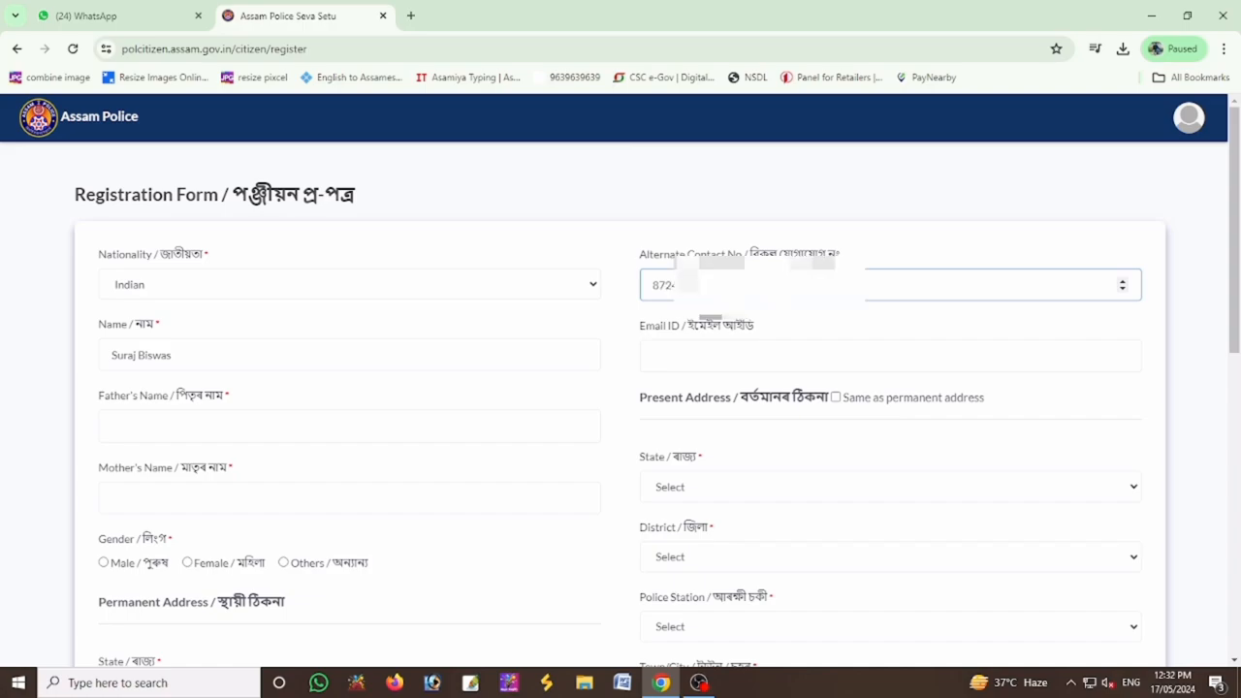
{"action": "left_click", "coordinate": [733, 360]}
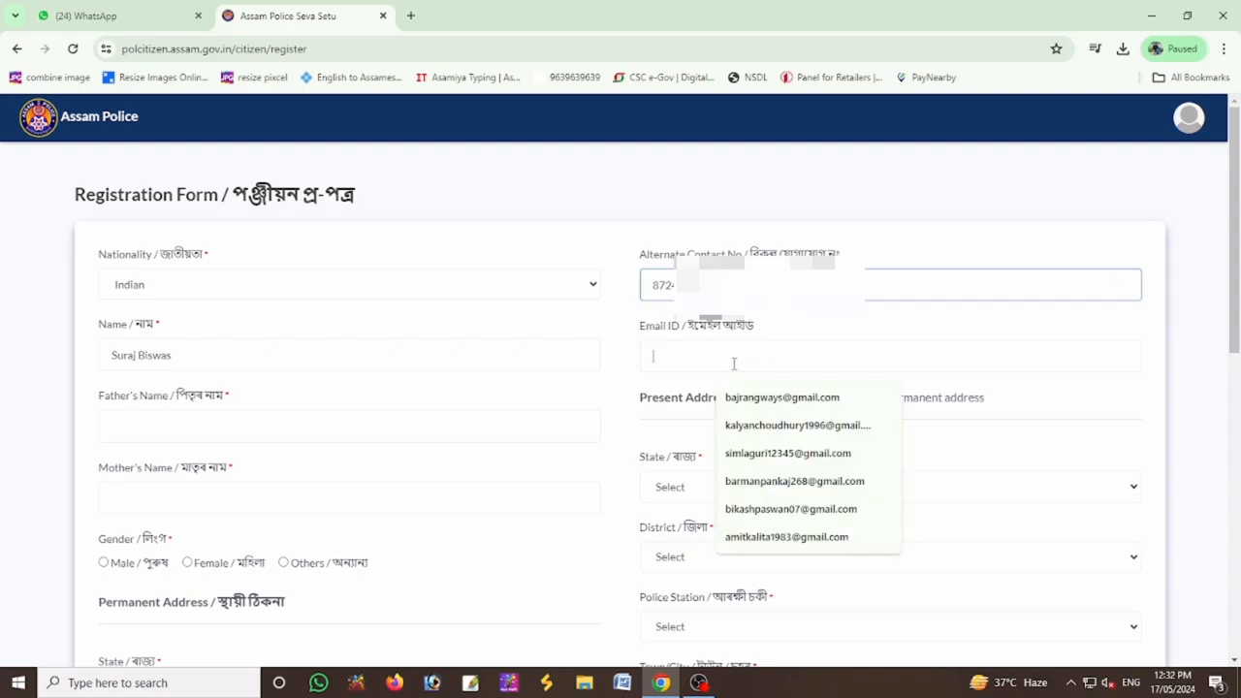
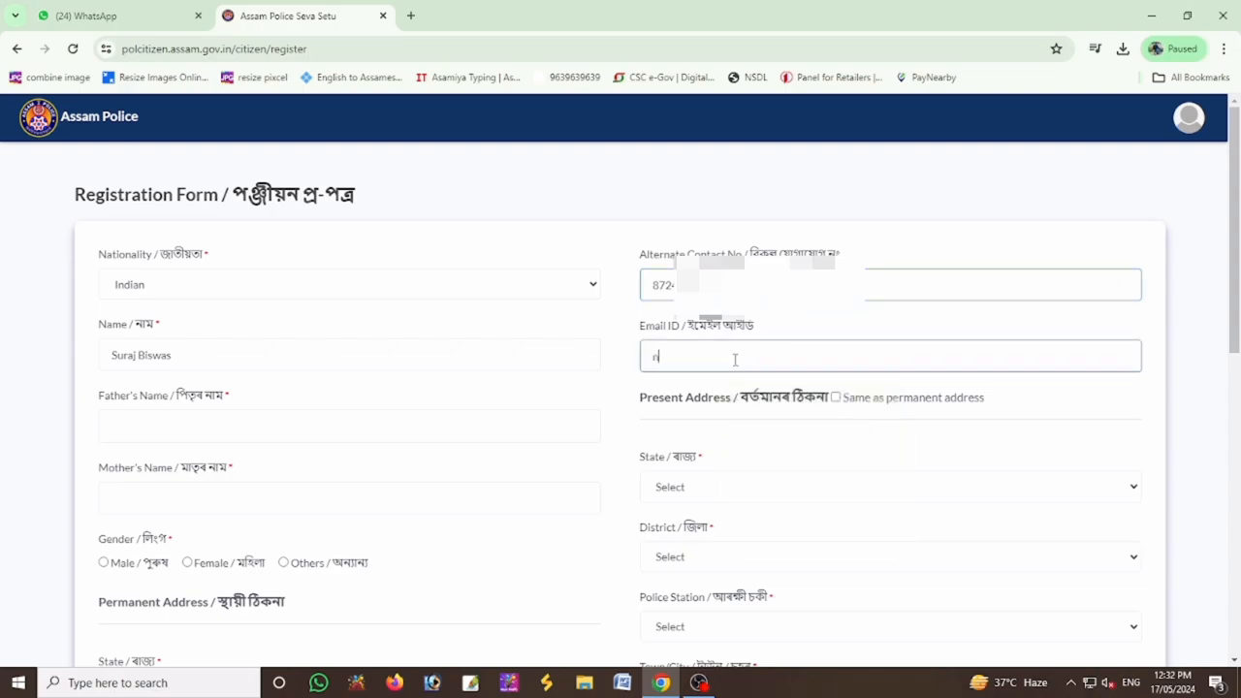
Enter the father's name prefixed with 'Late', the mother's name, and set gender to Male
{"action": "left_click", "coordinate": [214, 431]}
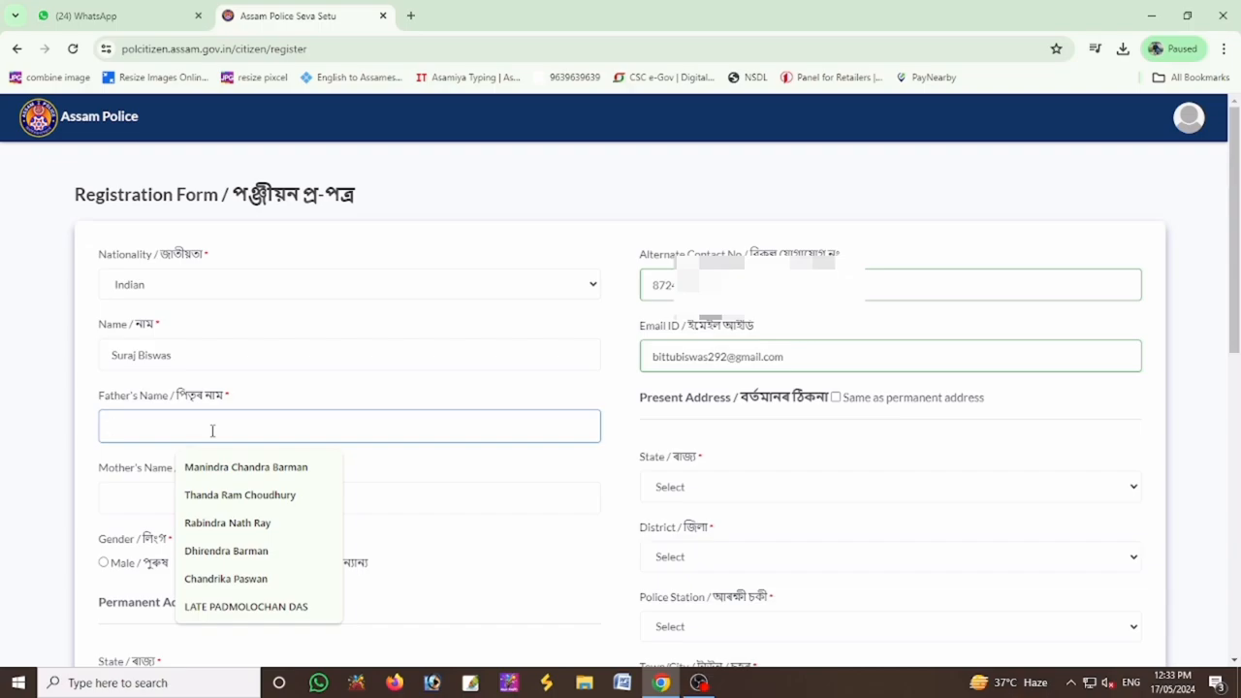
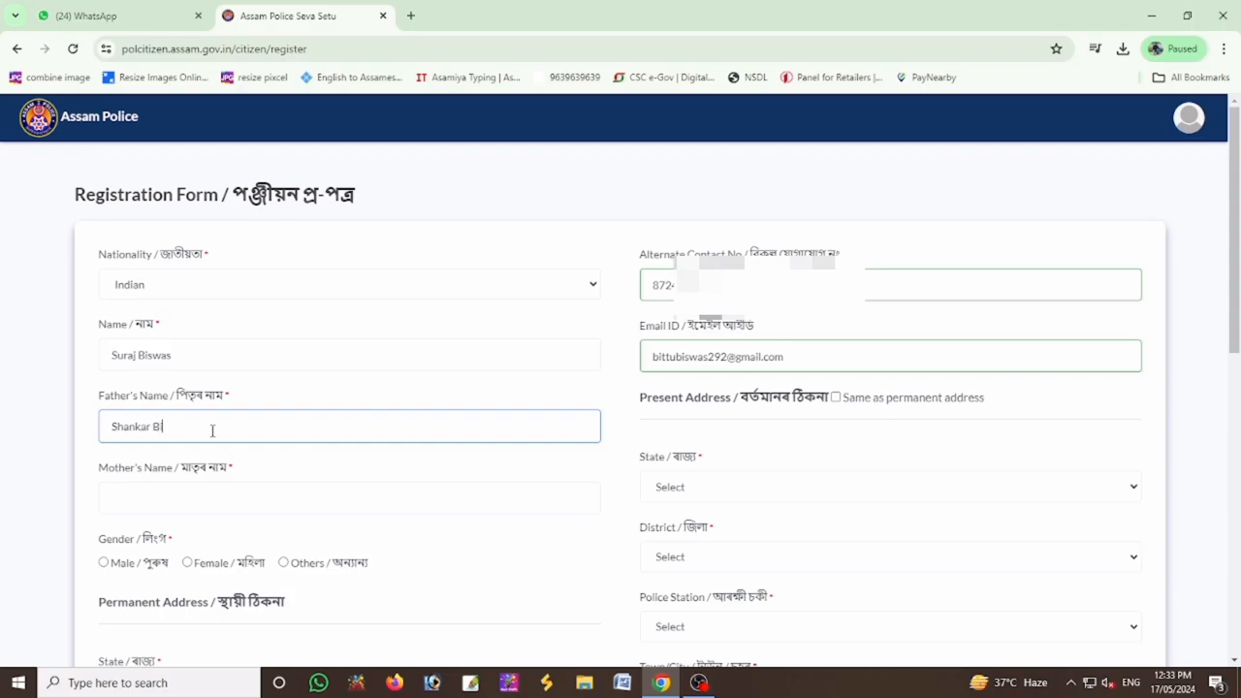
{"action": "left_click", "coordinate": [111, 429]}
{"action": "type", "text": "Late"}
{"action": "left_click", "coordinate": [131, 490]}
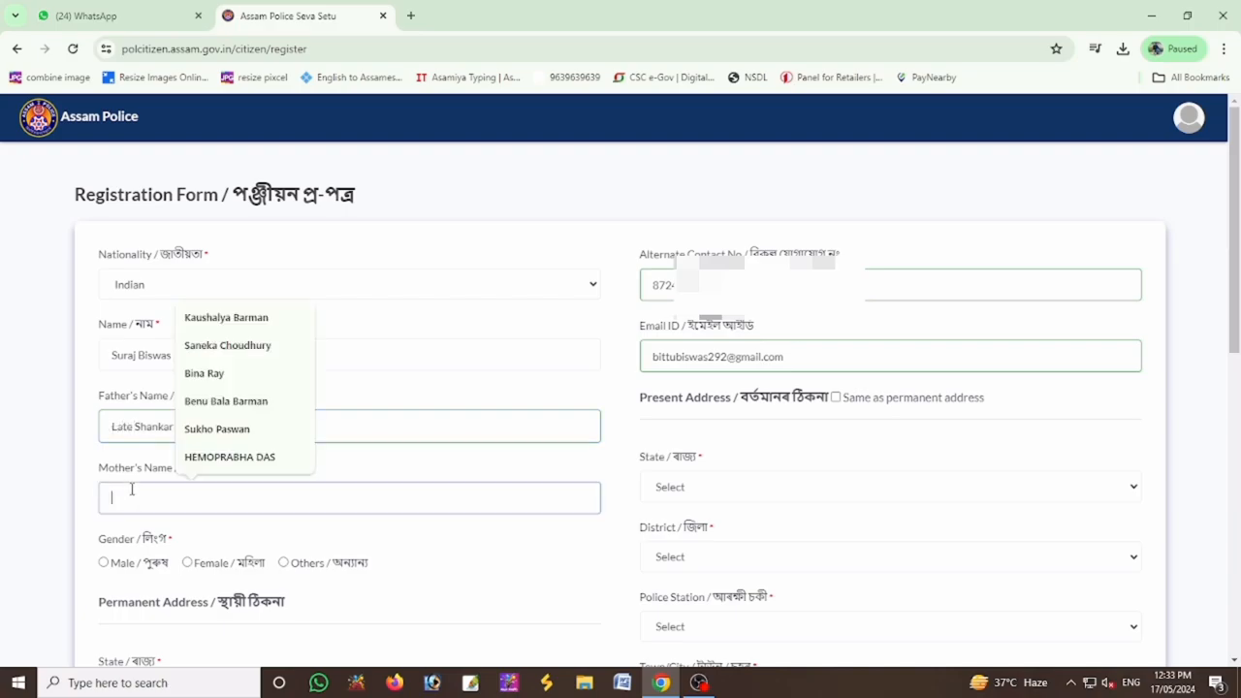
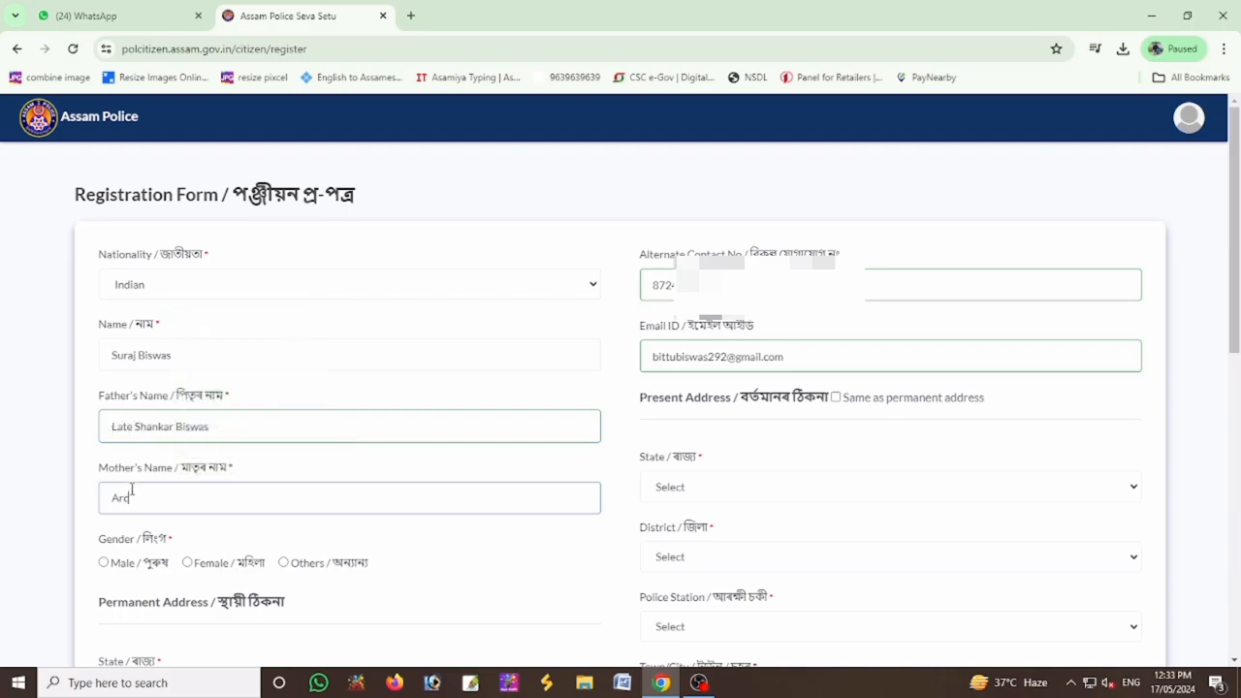
{"action": "left_click", "coordinate": [104, 562]}
Set the present address state to Assam and district to Bongaigaon
{"action": "left_click_drag", "start_coordinate": [1237, 295], "coordinate": [1238, 369]}
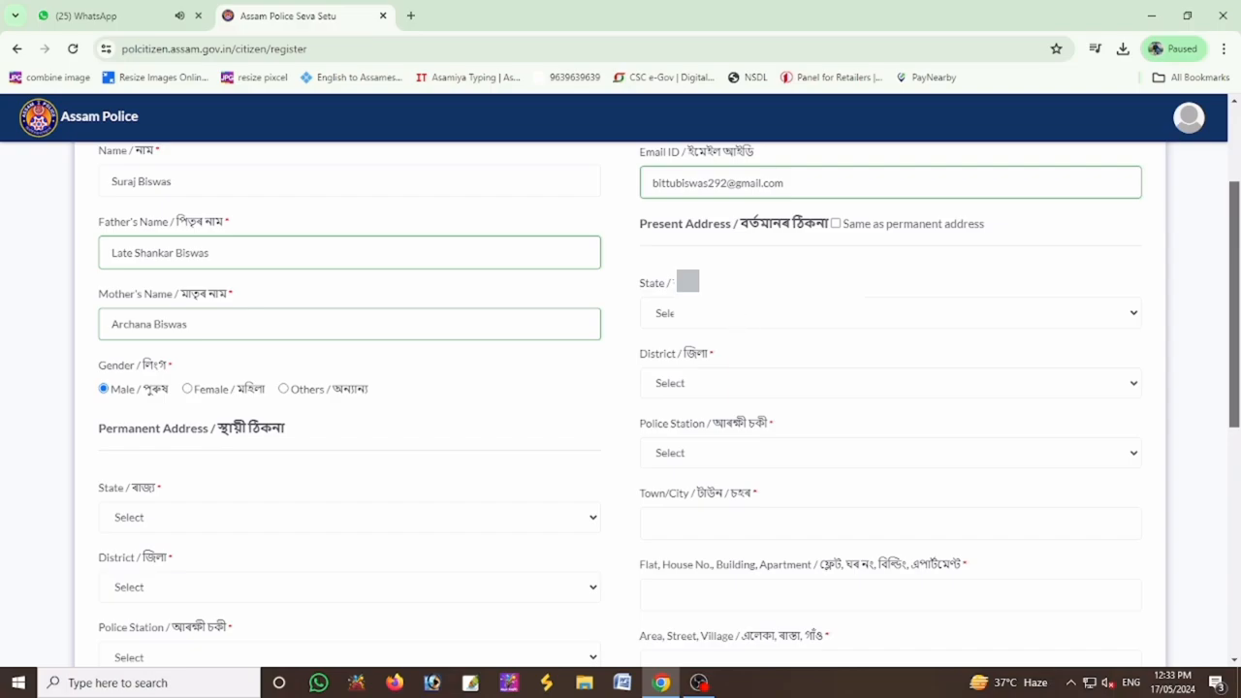
{"action": "left_click", "coordinate": [718, 308]}
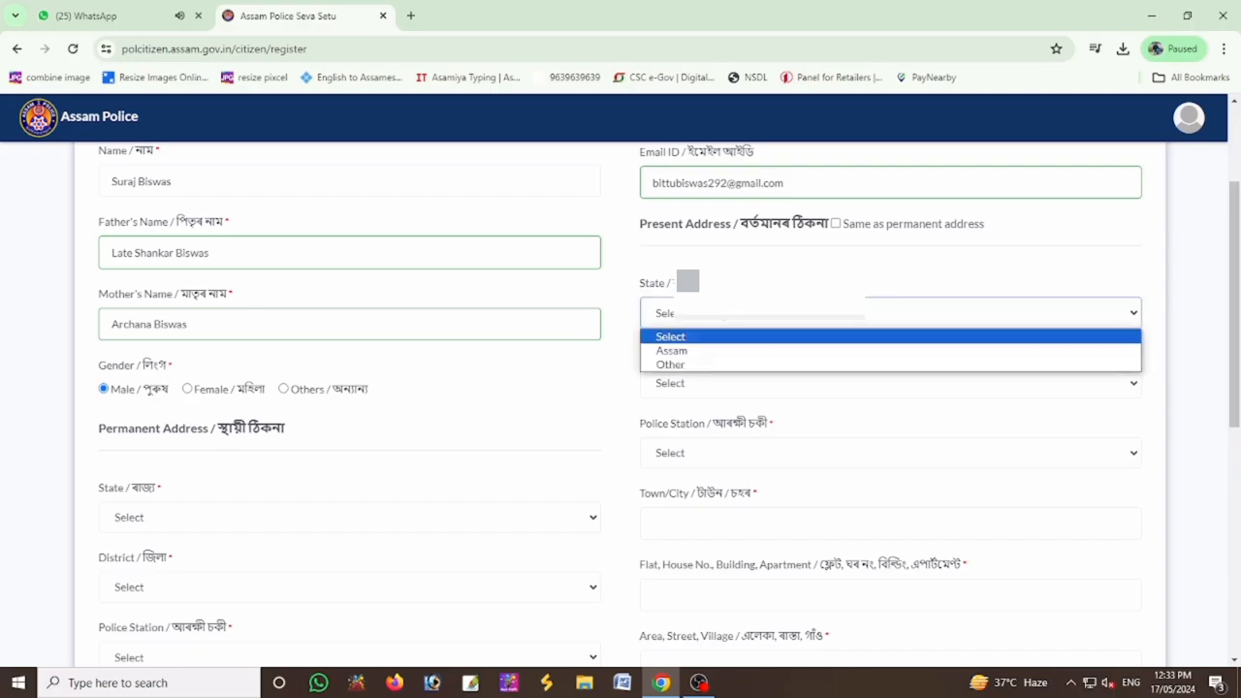
{"action": "left_click", "coordinate": [701, 352]}
{"action": "left_click", "coordinate": [694, 383]}
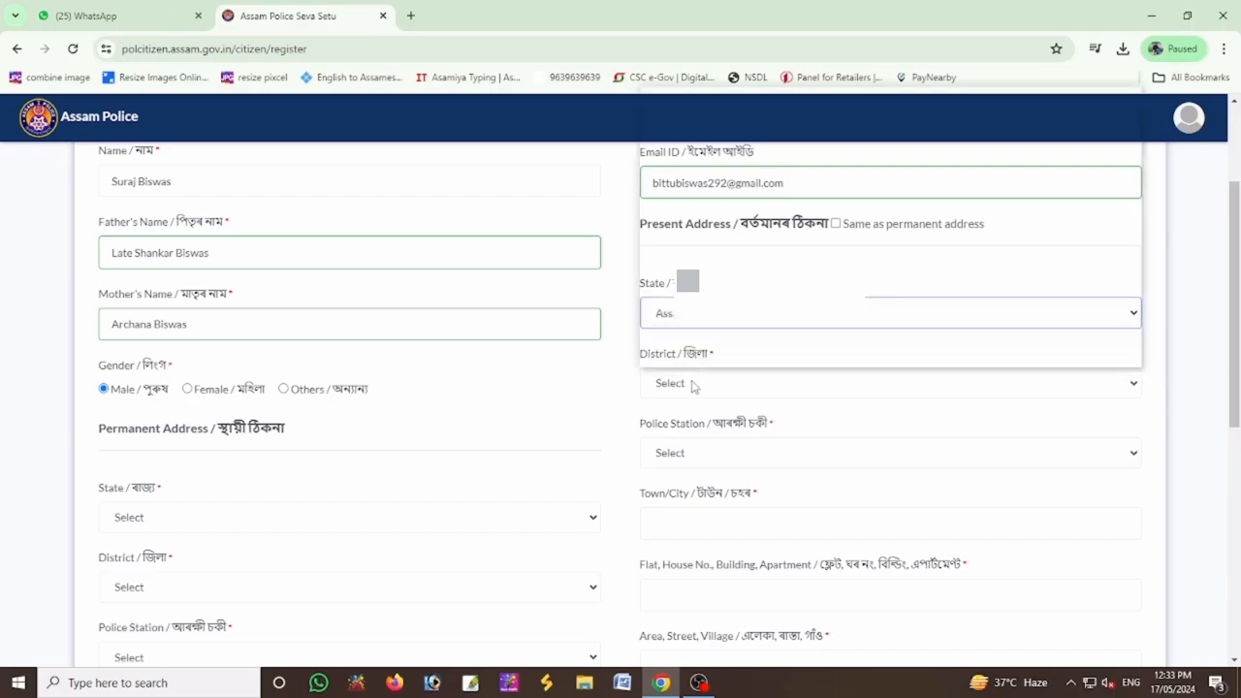
{"action": "left_click", "coordinate": [700, 165]}
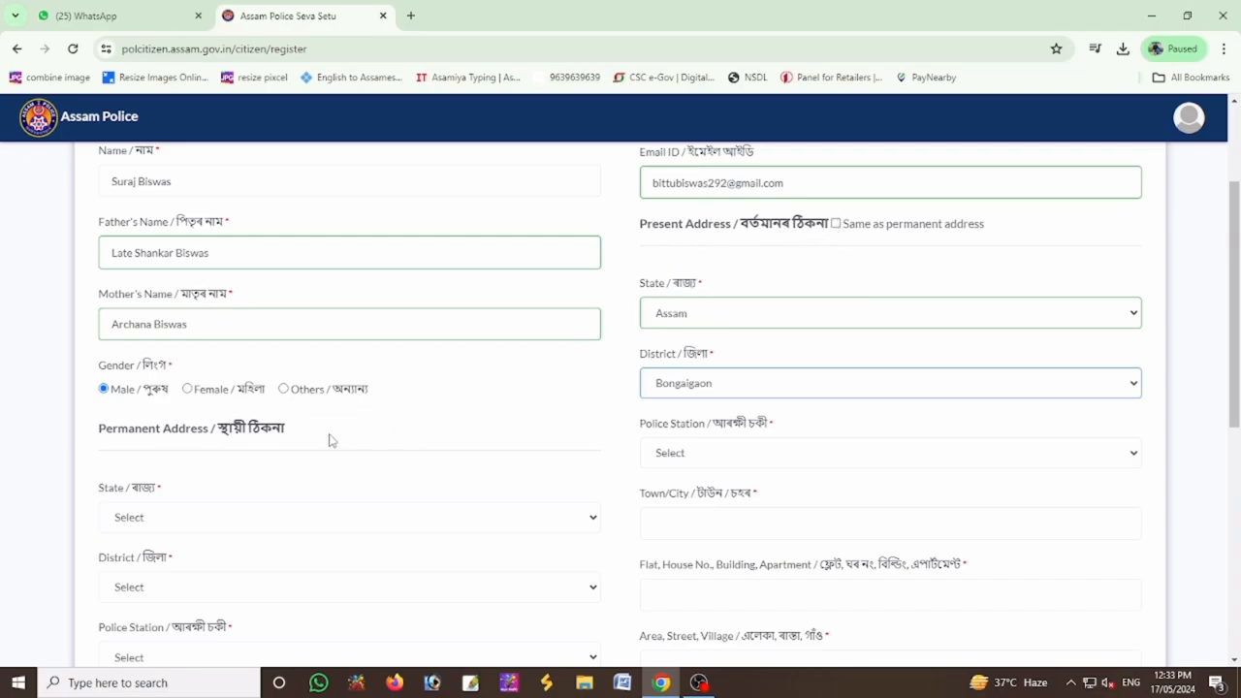
Set the permanent address to Assam, Bongaigaon district, Bongaigaon PS police station
{"action": "left_click", "coordinate": [171, 519]}
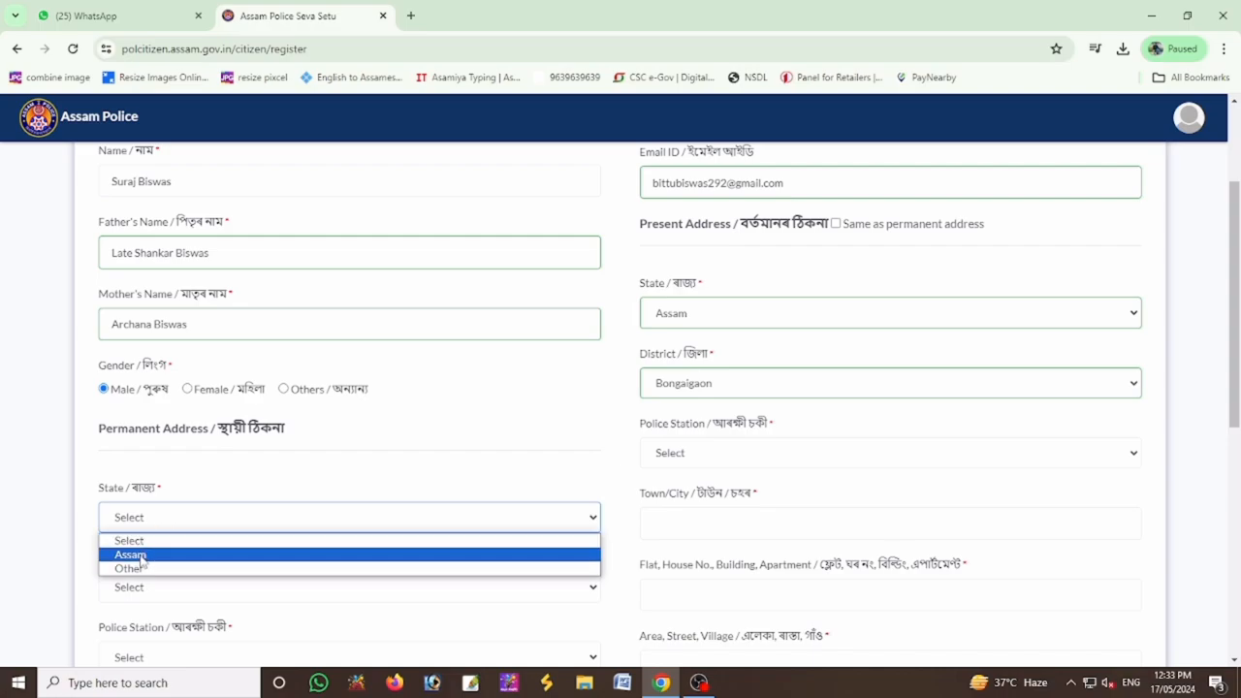
{"action": "left_click", "coordinate": [141, 556]}
{"action": "left_click", "coordinate": [144, 586]}
{"action": "left_click", "coordinate": [175, 369]}
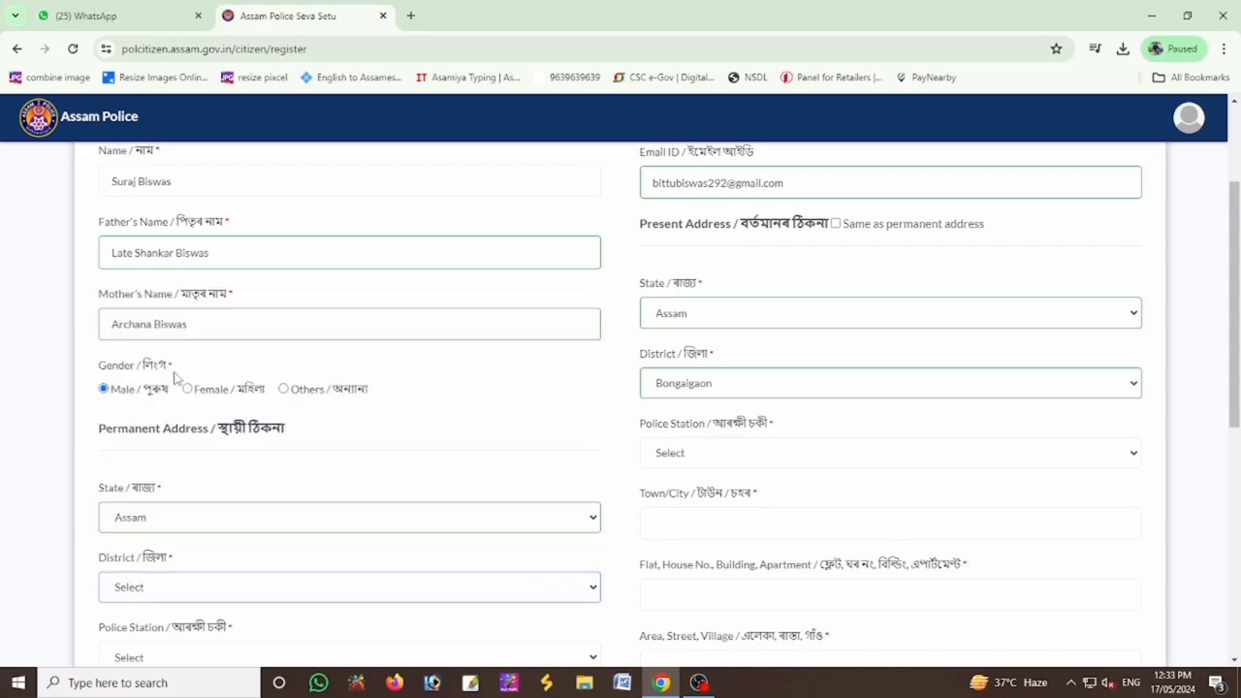
{"action": "scroll", "coordinate": [182, 441], "scroll_direction": "up", "scroll_amount": 1}
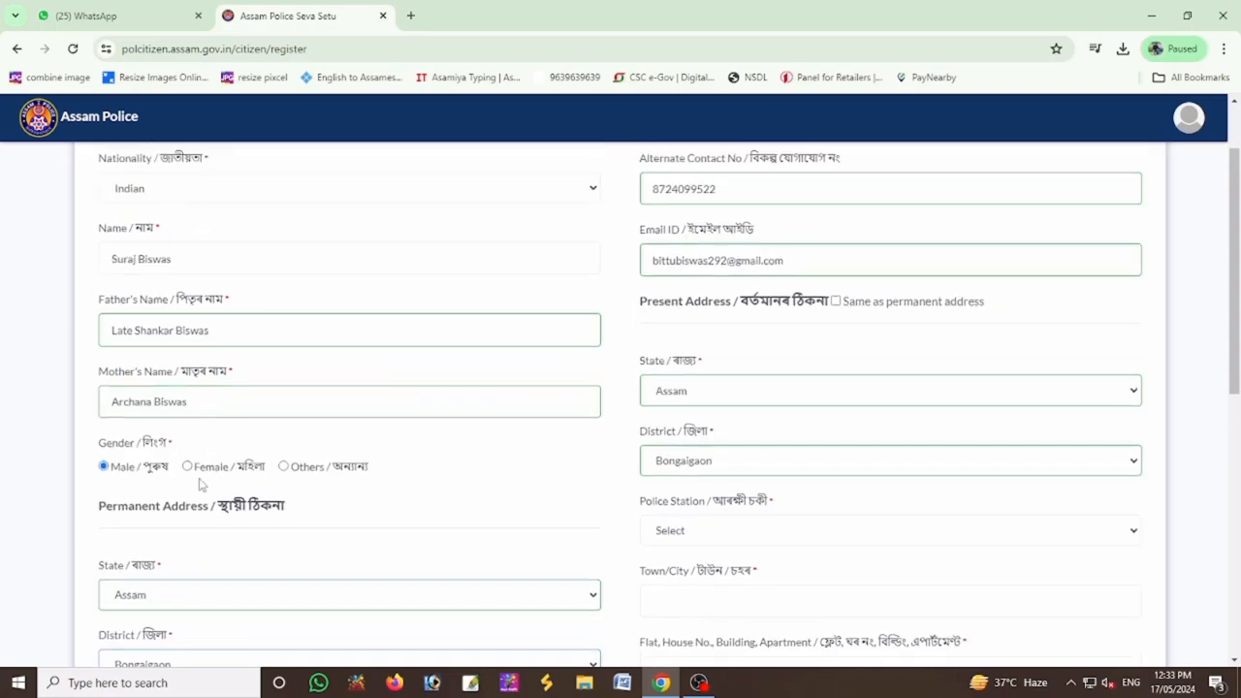
{"action": "scroll", "coordinate": [198, 477], "scroll_direction": "down", "scroll_amount": 3}
{"action": "left_click", "coordinate": [175, 426]}
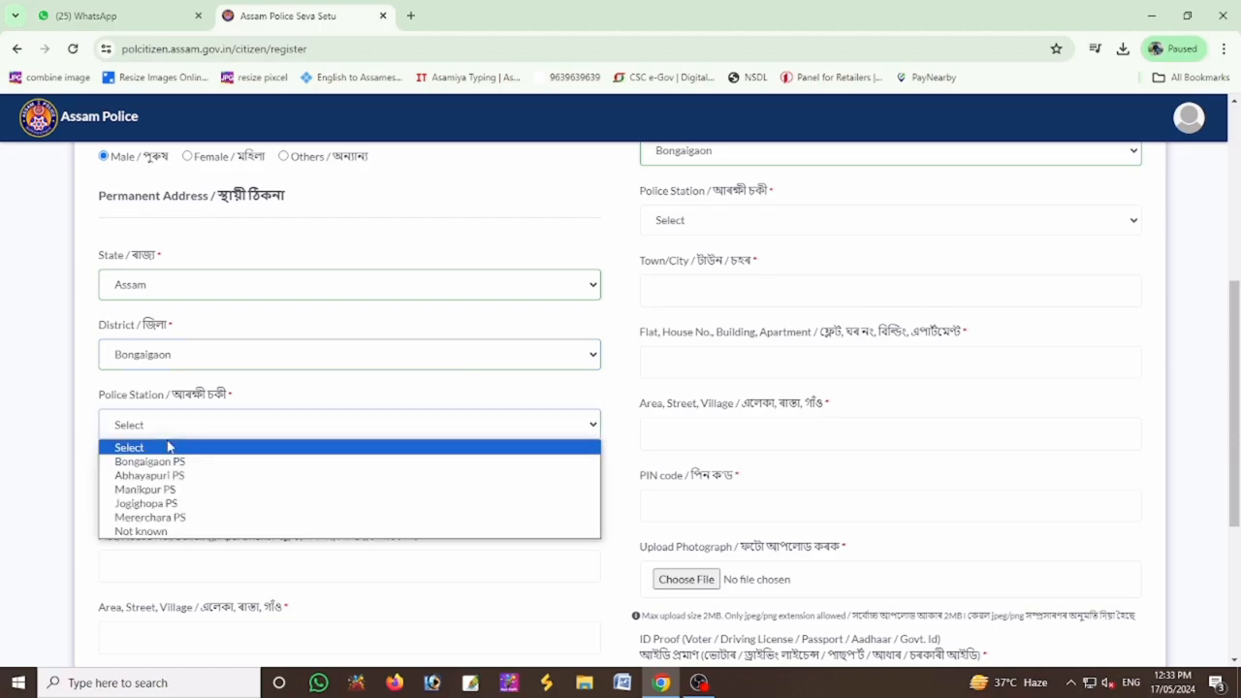
{"action": "left_click", "coordinate": [157, 460]}
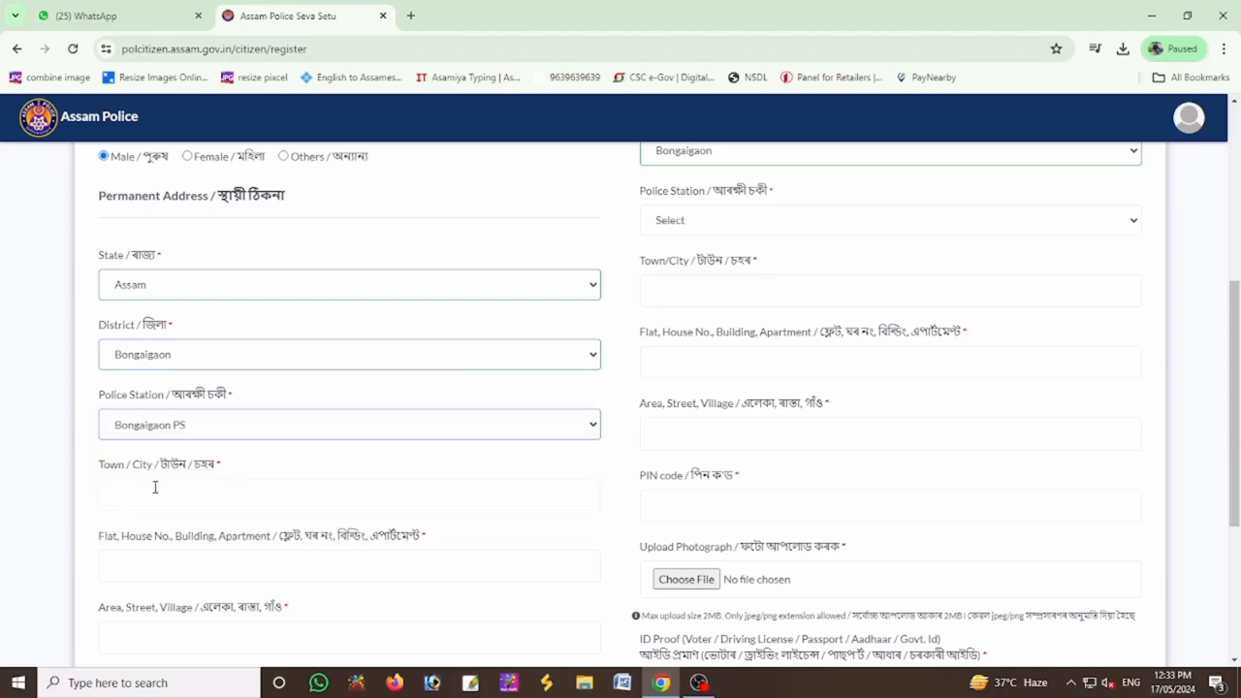
Enter the permanent town and ward details and copy them into the house number field
{"action": "left_click", "coordinate": [155, 495]}
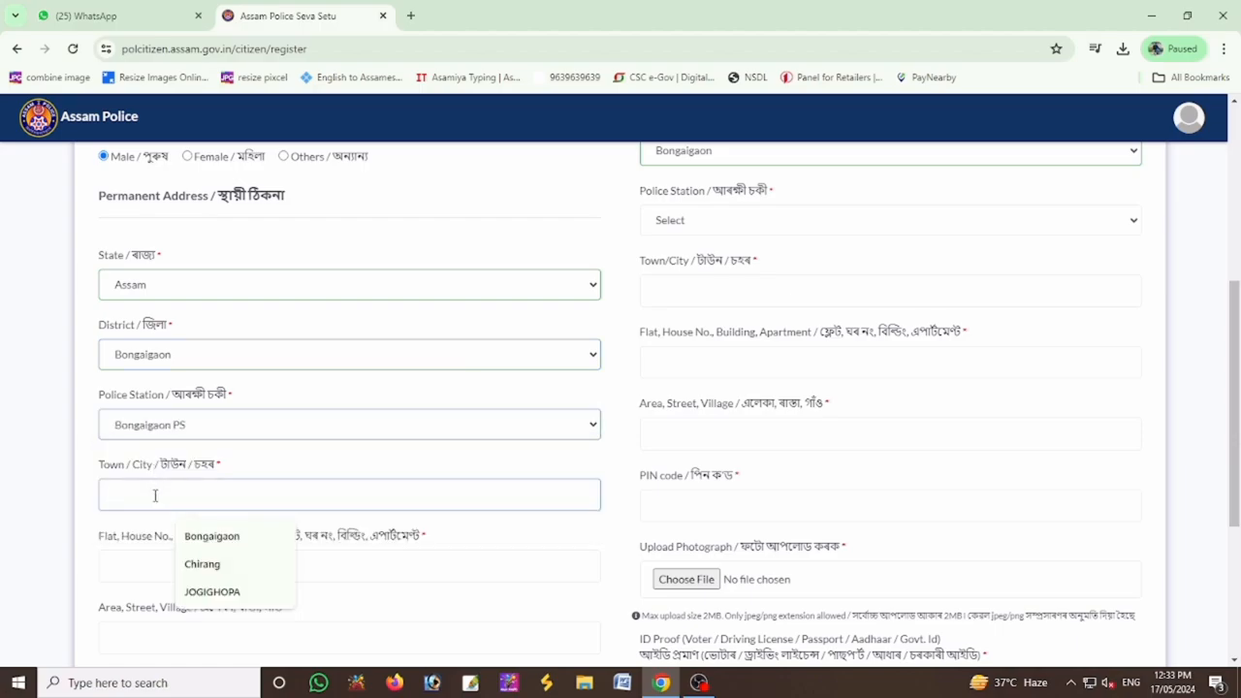
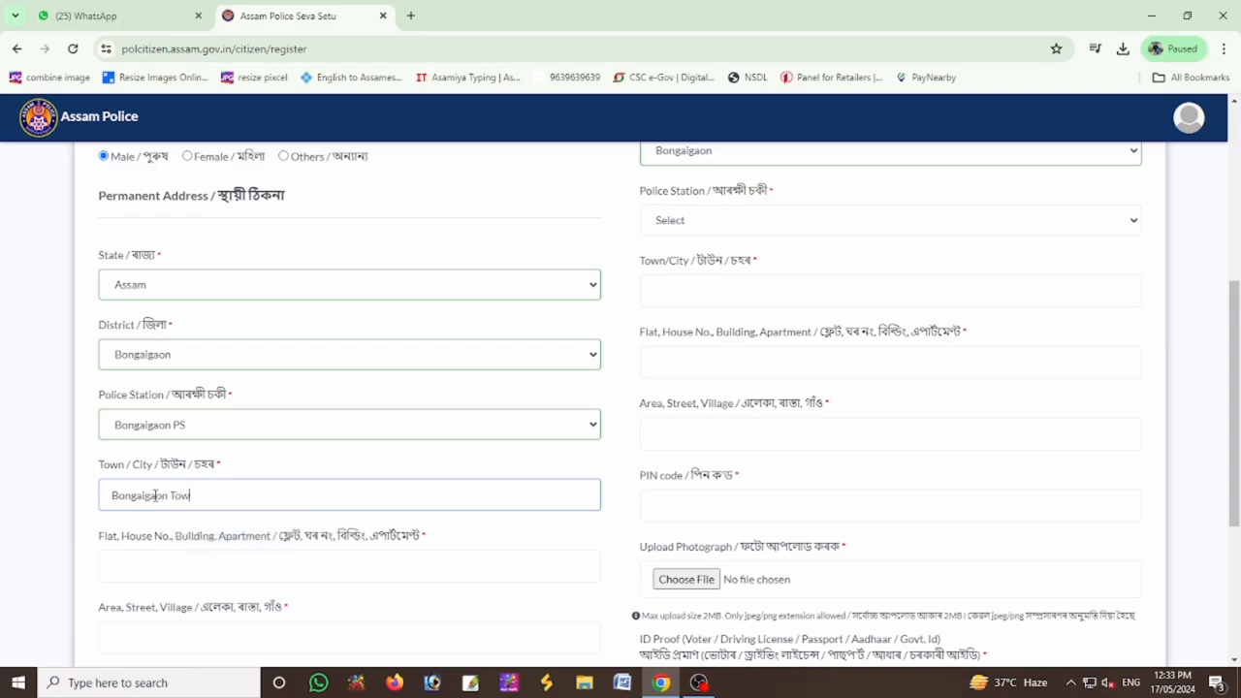
{"action": "left_click_drag", "start_coordinate": [264, 497], "coordinate": [93, 503]}
{"action": "key", "text": "ctrl+c"}
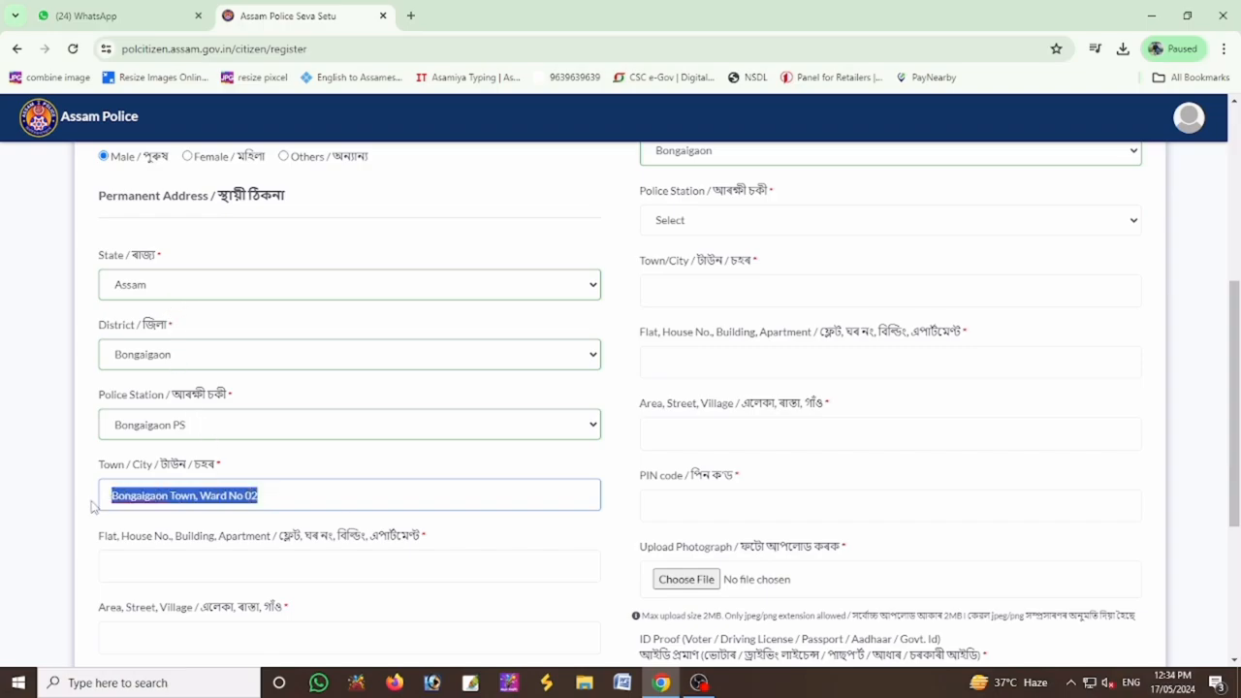
{"action": "left_click", "coordinate": [171, 565]}
{"action": "key", "text": "ctrl+v"}
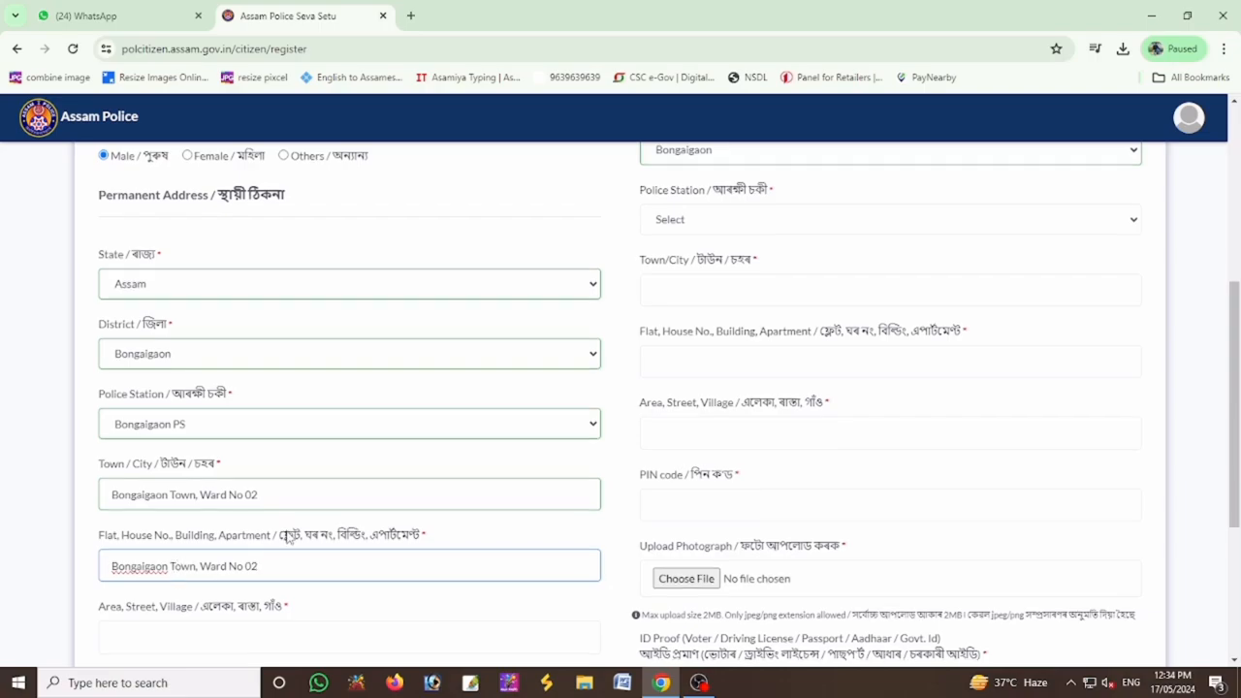
Fill in the permanent area/street and correct the PIN code's last digit to 0
{"action": "scroll", "coordinate": [287, 538], "scroll_direction": "down", "scroll_amount": 2}
{"action": "left_click", "coordinate": [187, 476]}
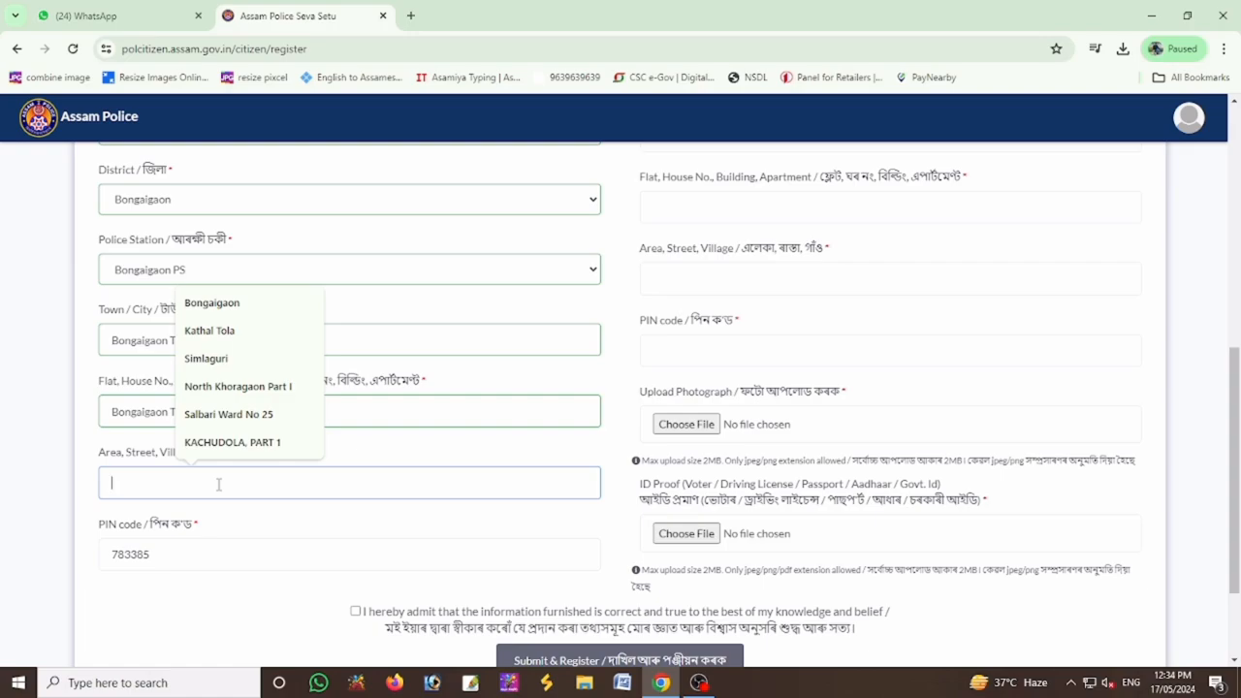
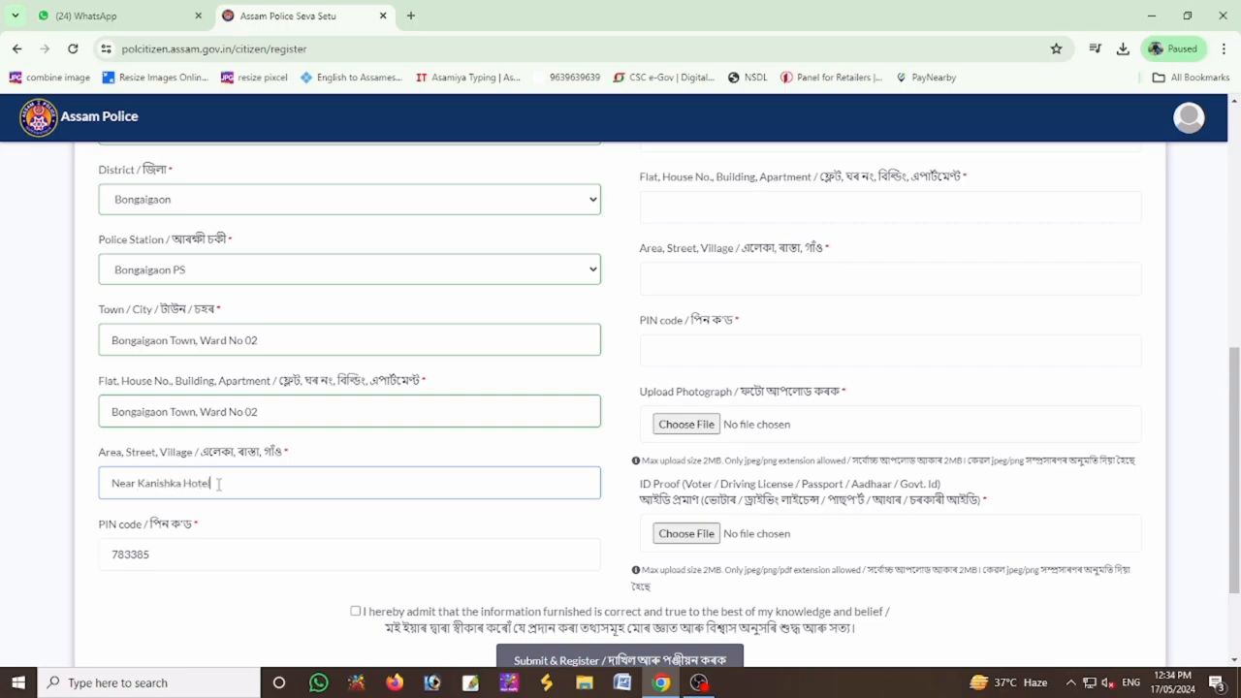
{"action": "left_click", "coordinate": [168, 557]}
{"action": "type", "text": "0"}
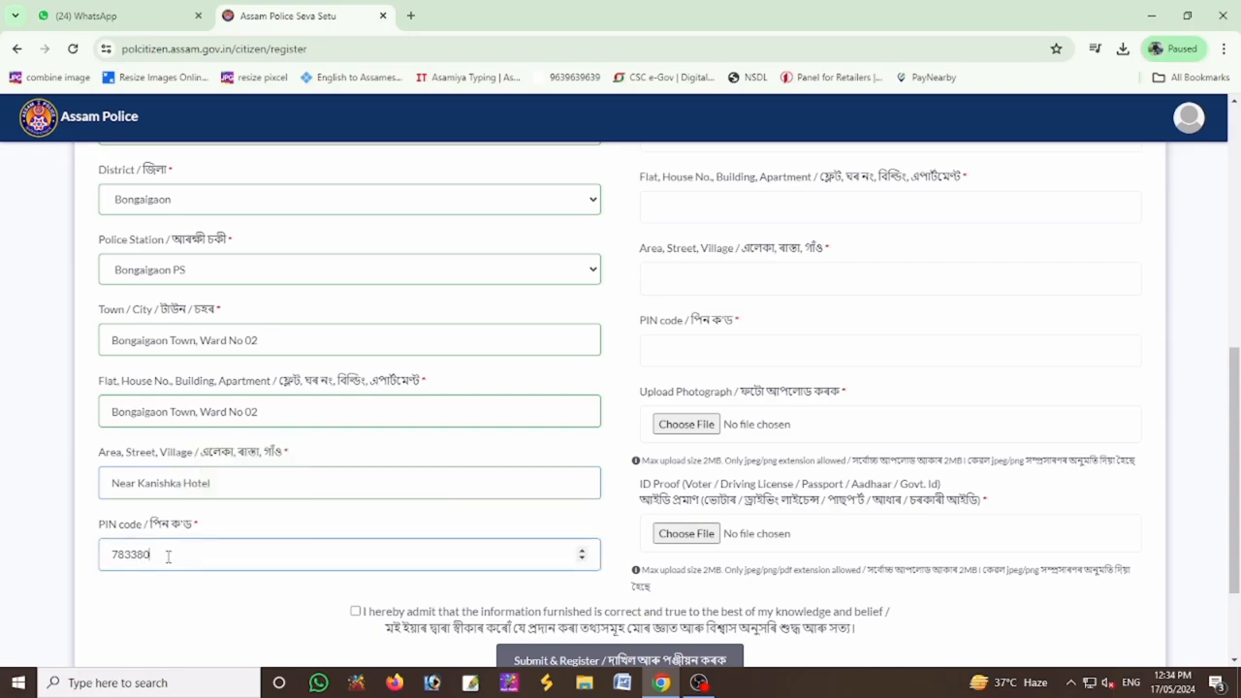
{"action": "scroll", "coordinate": [843, 281], "scroll_direction": "up", "scroll_amount": 2}
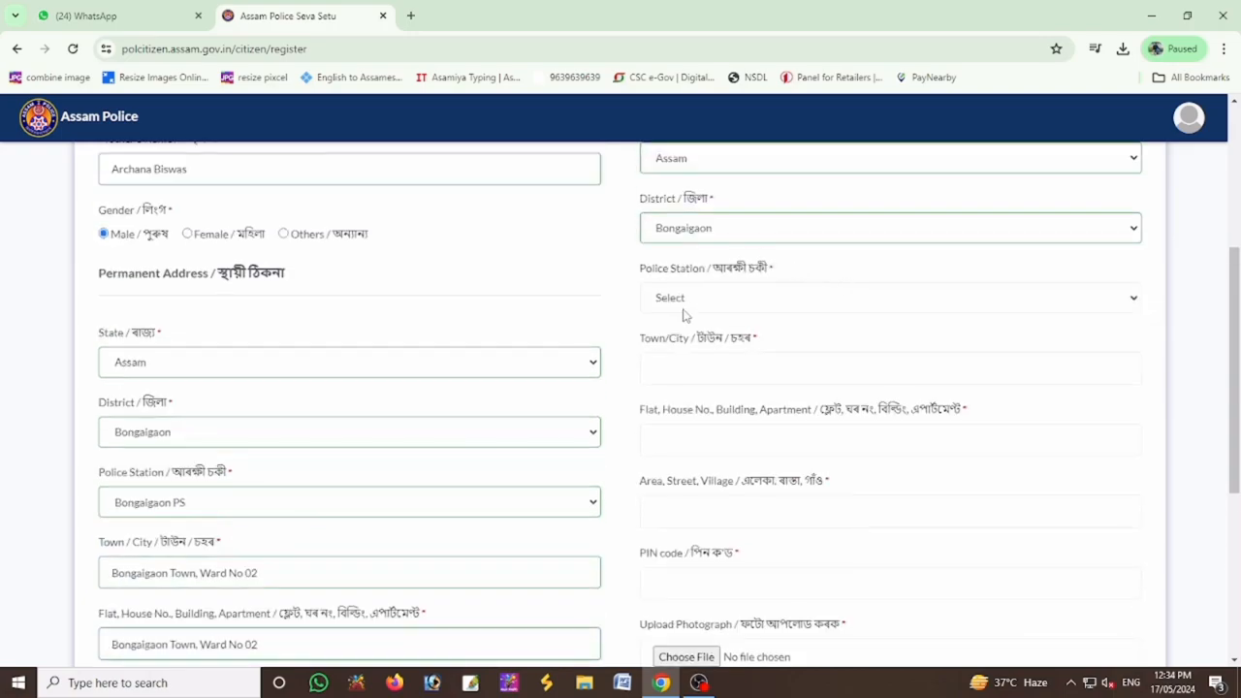
Copy the permanent address to the present address and upload the applicant's photograph
{"action": "scroll", "coordinate": [681, 315], "scroll_direction": "up", "scroll_amount": 2}
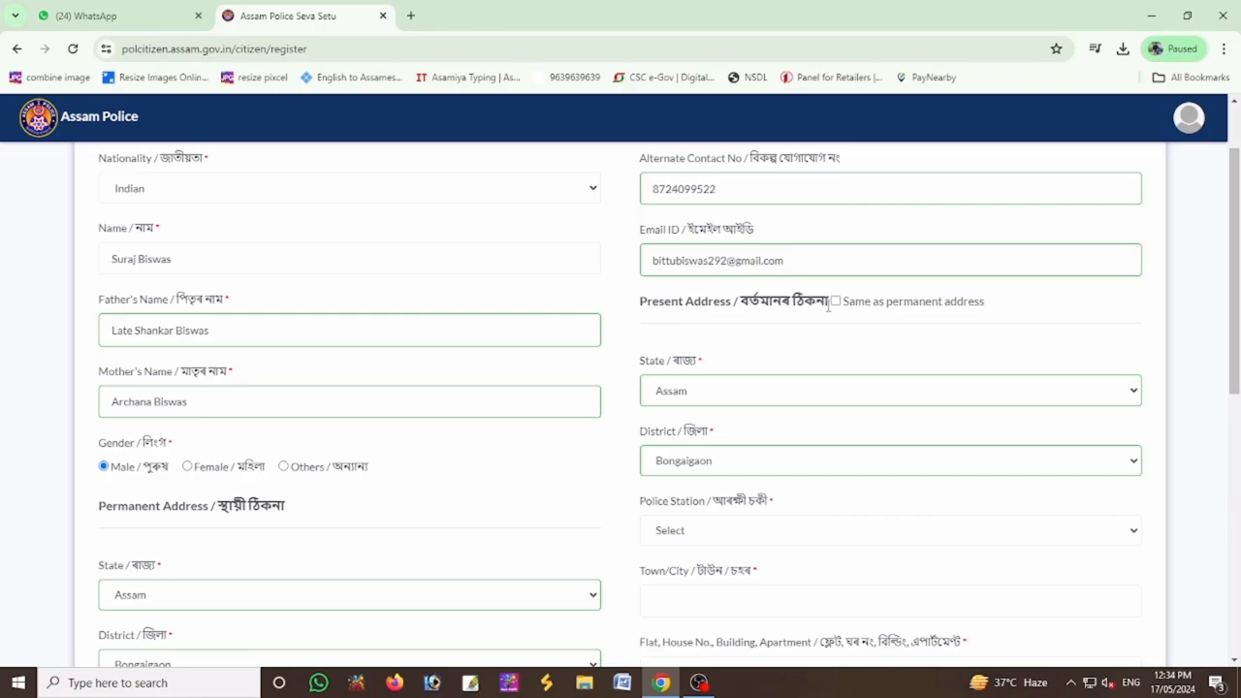
{"action": "left_click", "coordinate": [834, 302]}
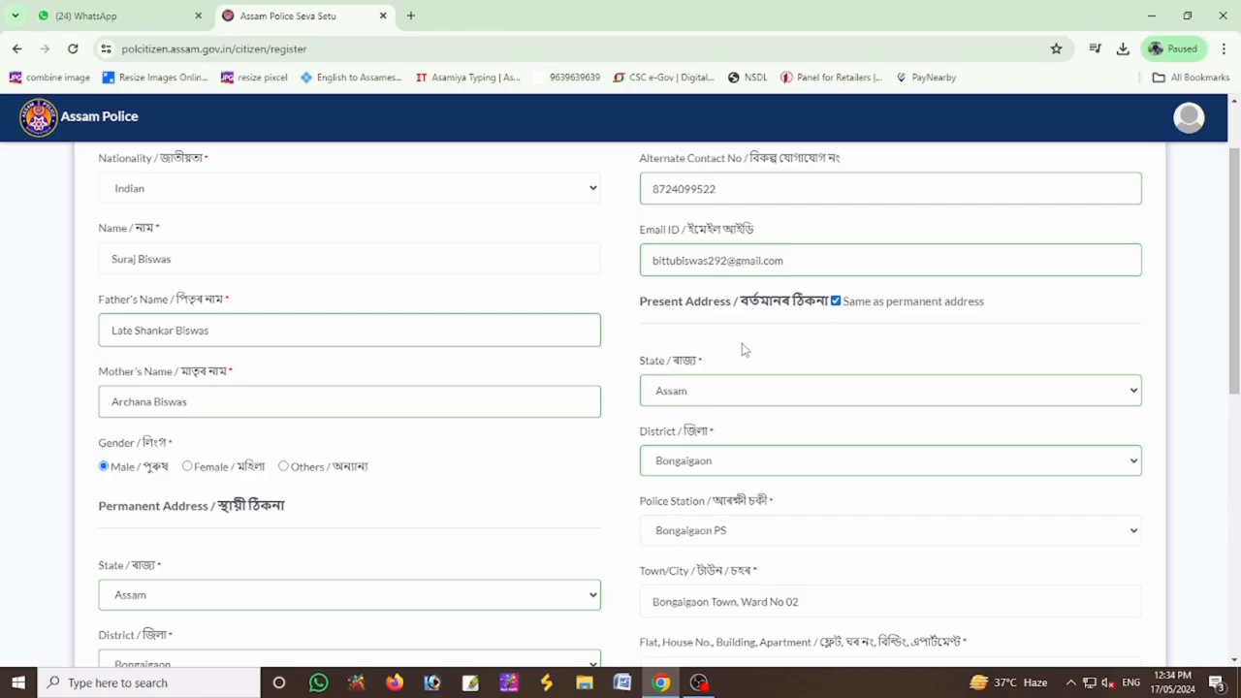
{"action": "scroll", "coordinate": [744, 349], "scroll_direction": "down", "scroll_amount": 2}
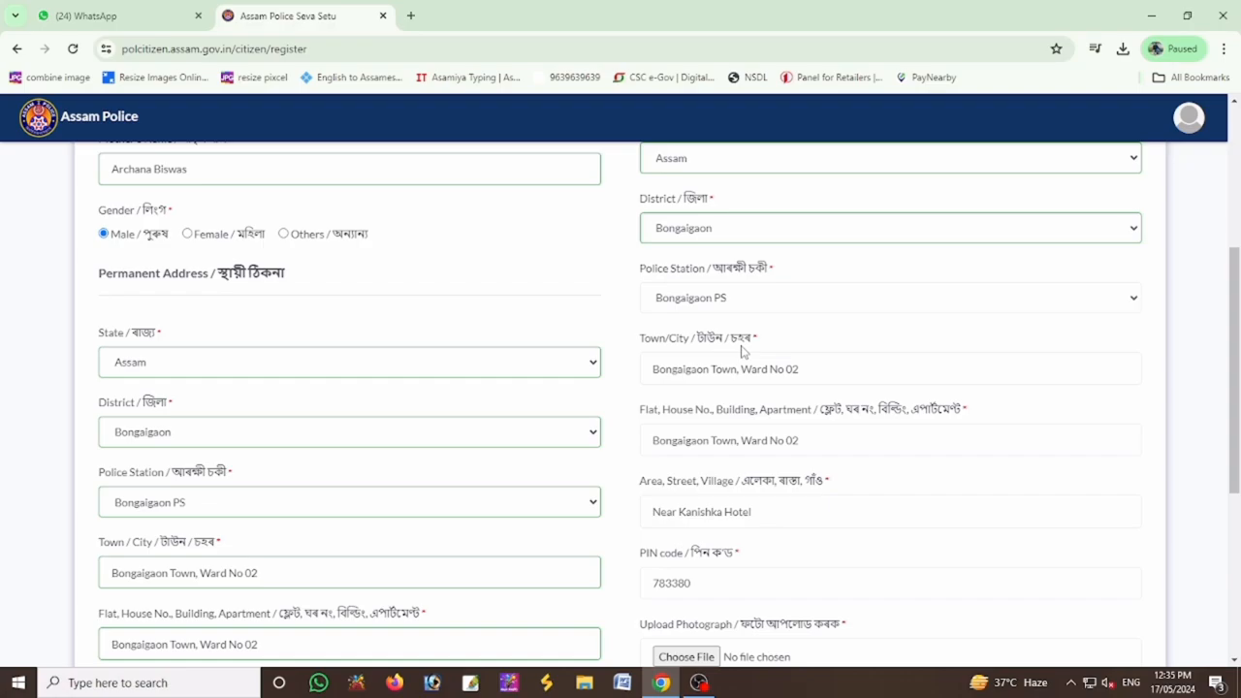
{"action": "scroll", "coordinate": [741, 351], "scroll_direction": "down", "scroll_amount": 3}
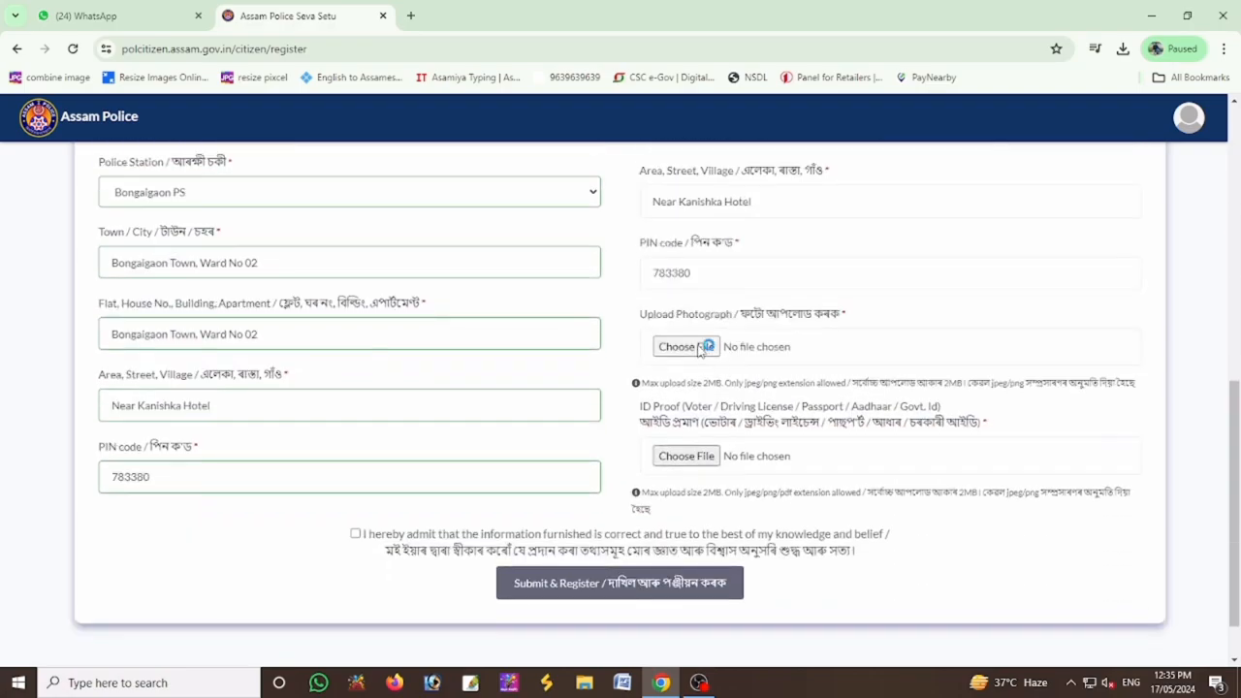
{"action": "left_click", "coordinate": [699, 351]}
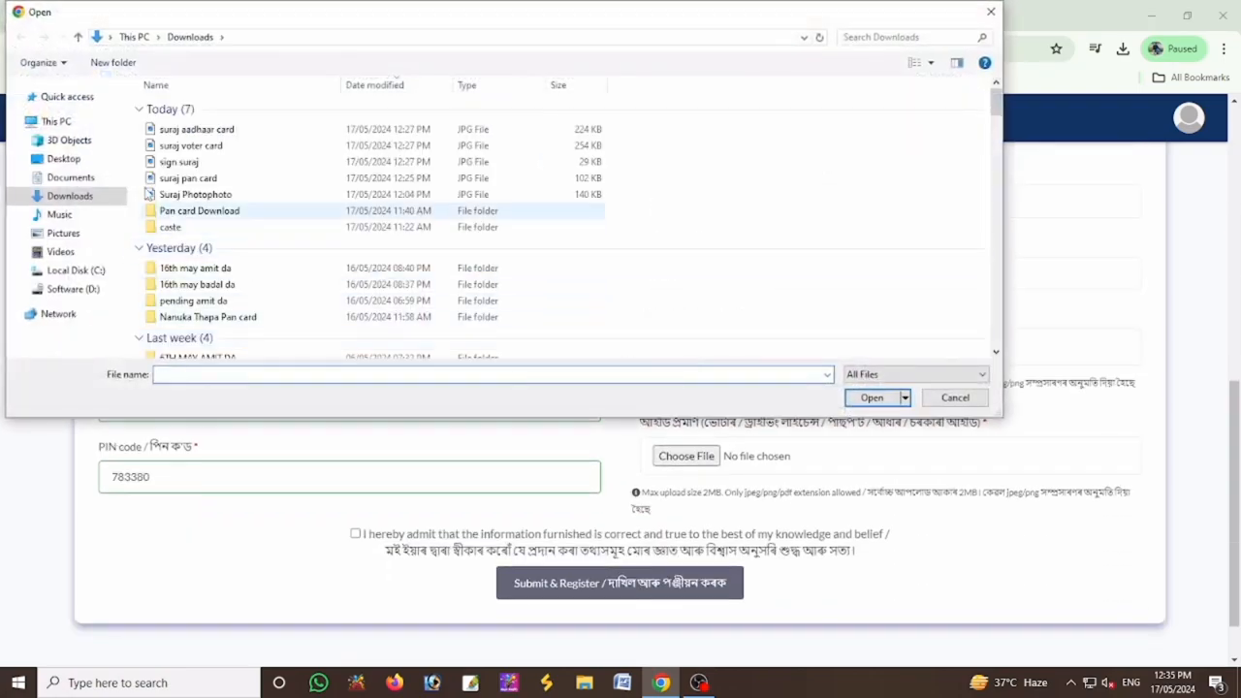
{"action": "left_click", "coordinate": [199, 194]}
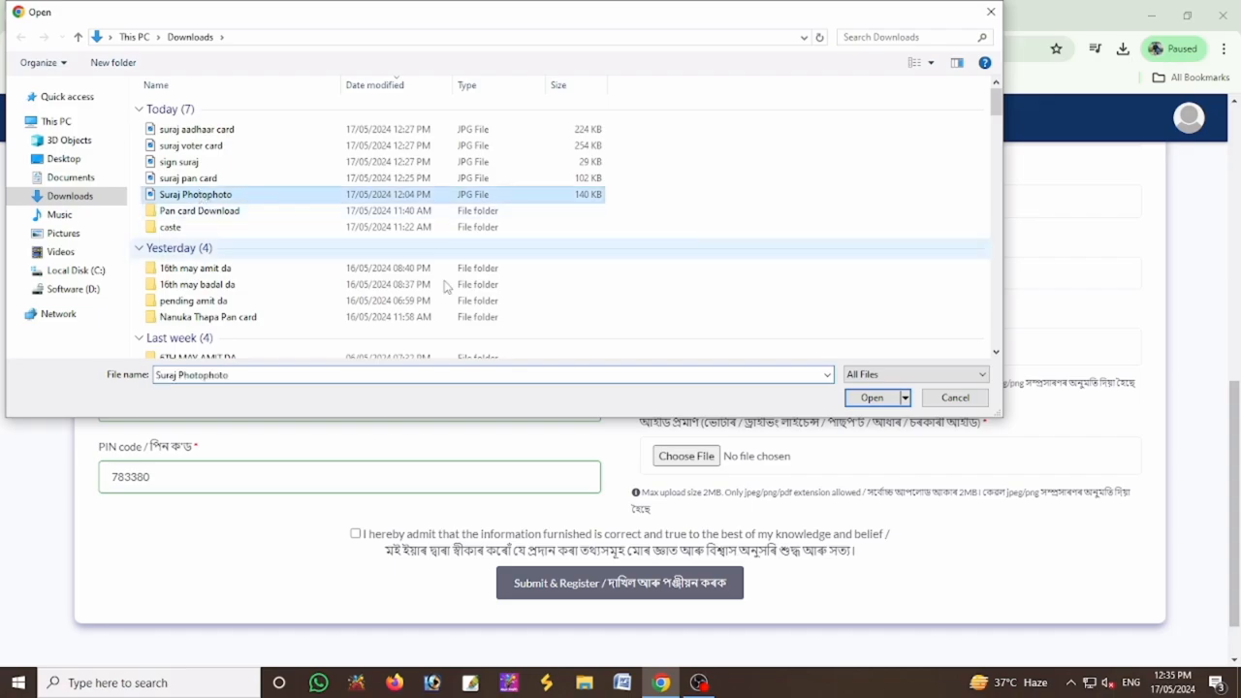
{"action": "left_click", "coordinate": [871, 399]}
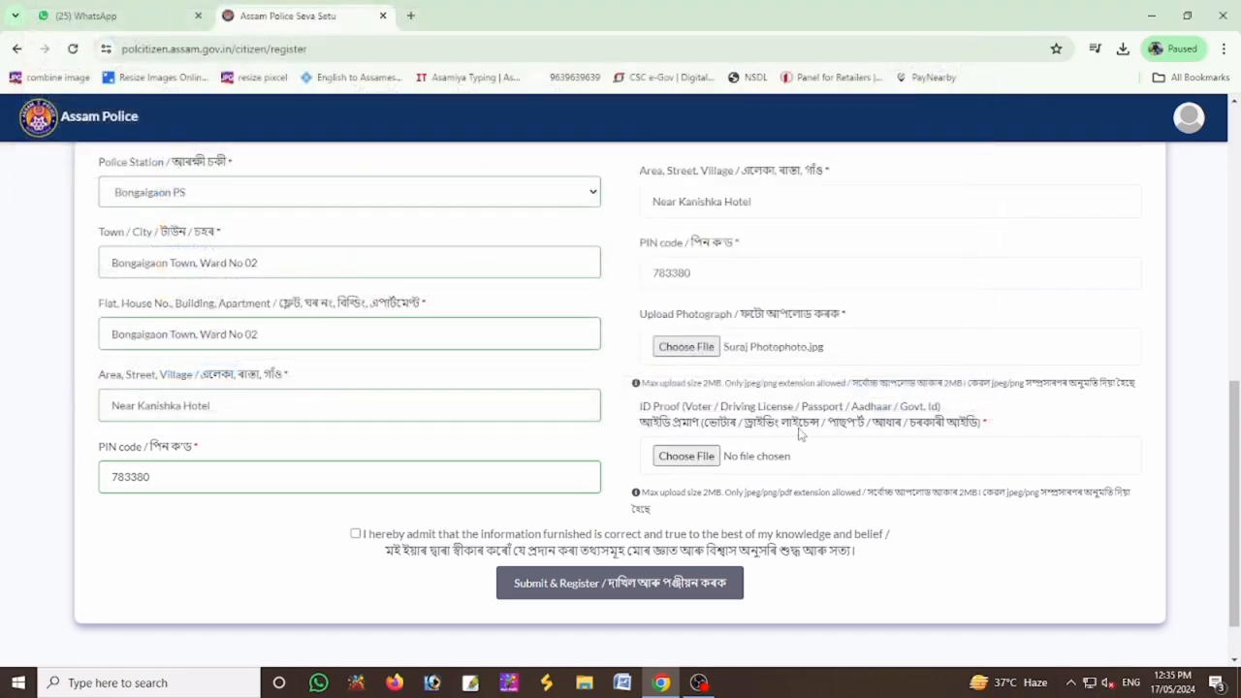
Upload the Aadhaar card image as ID proof and accept the declaration
{"action": "left_click", "coordinate": [686, 456]}
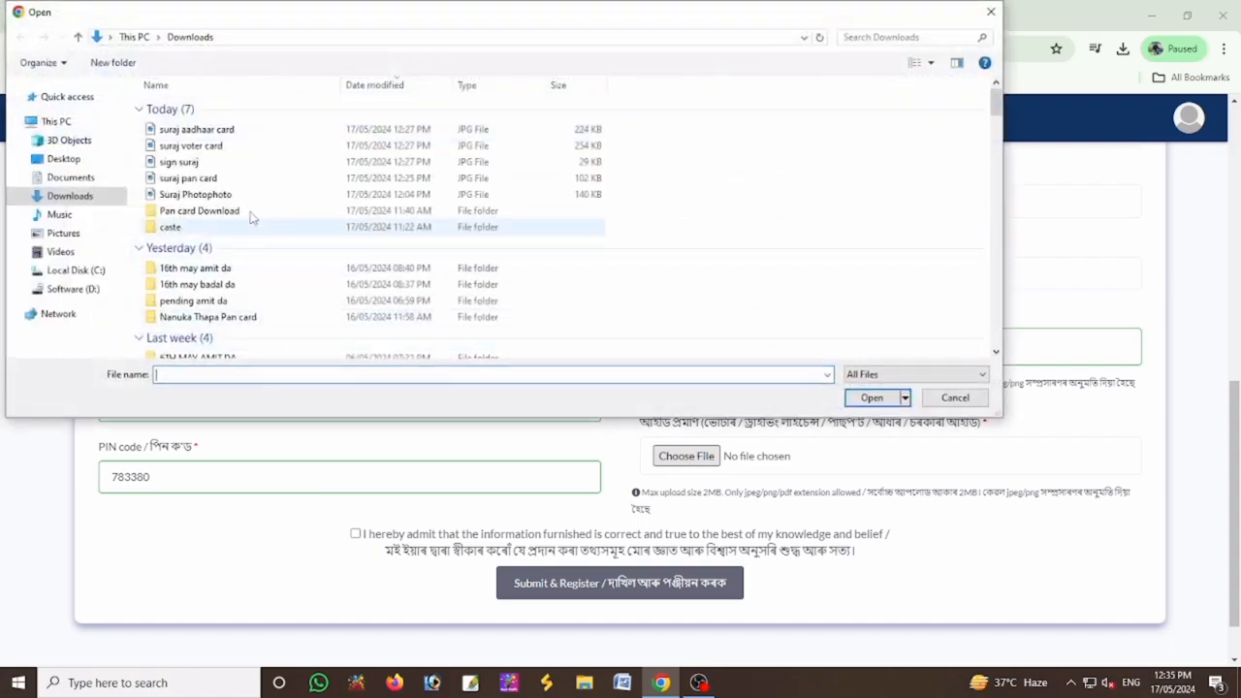
{"action": "left_click", "coordinate": [204, 131]}
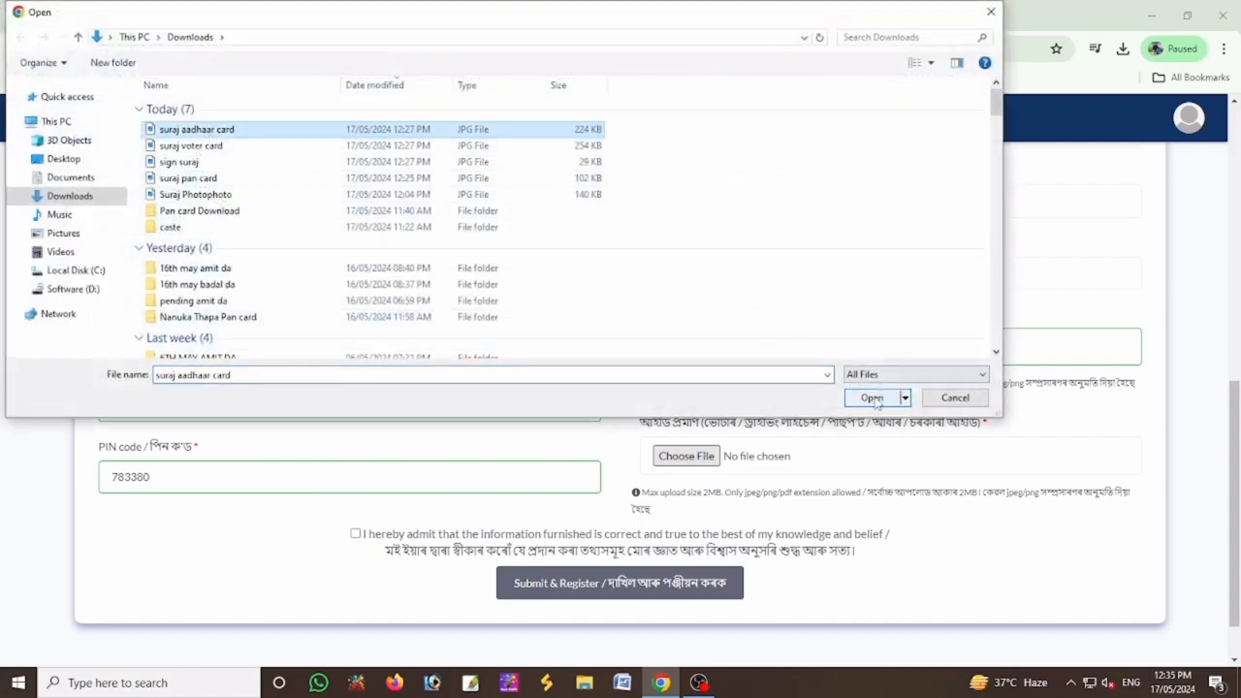
{"action": "left_click", "coordinate": [871, 397]}
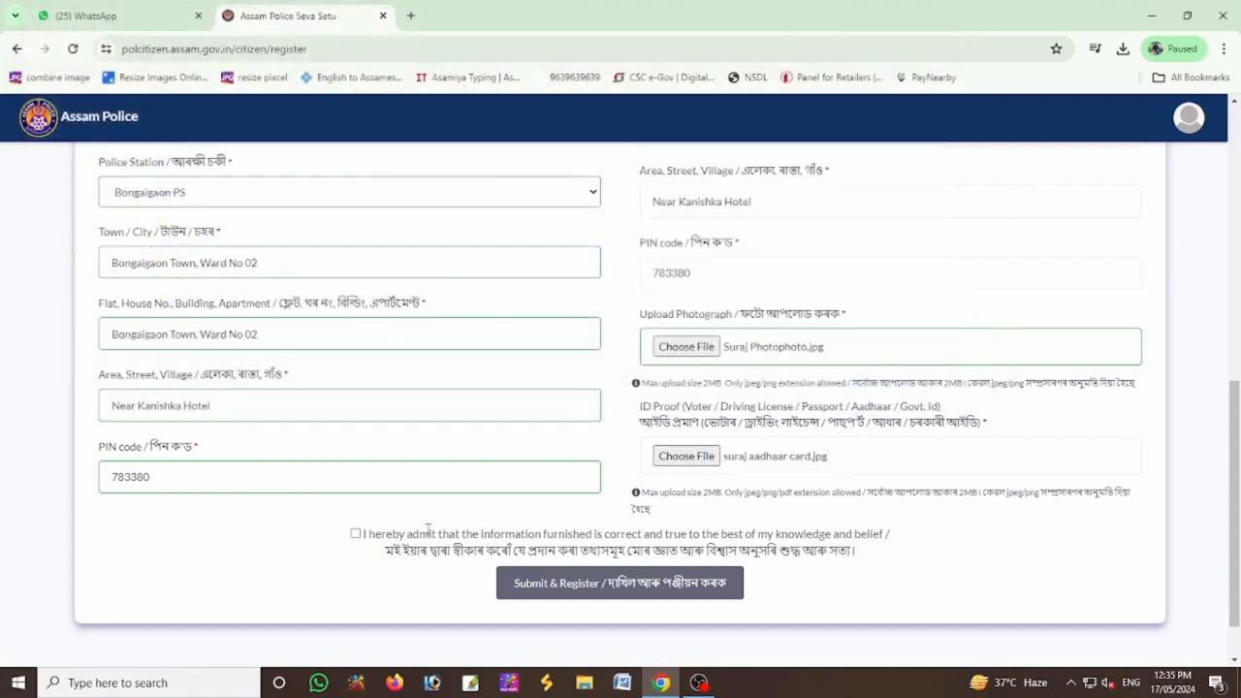
{"action": "left_click", "coordinate": [354, 533]}
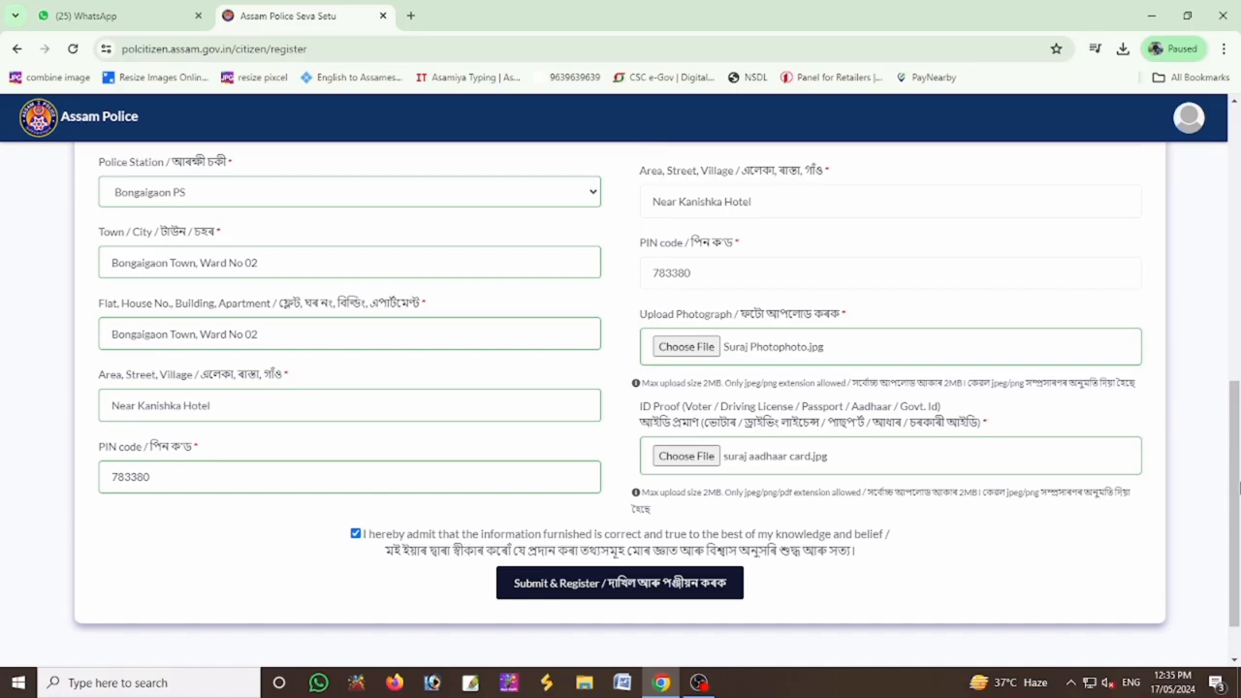
{"action": "left_click_drag", "start_coordinate": [1234, 482], "coordinate": [1236, 175]}
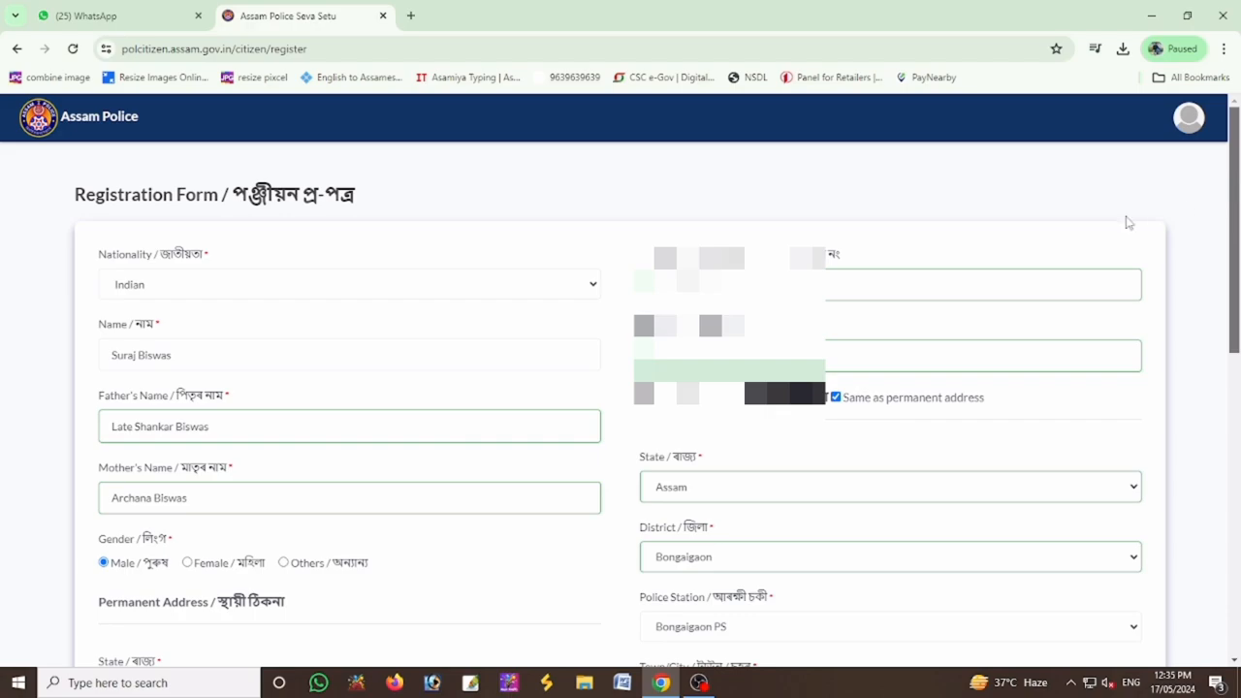
Remove the extra 'h' from the father's name and submit with Submit & Register
{"action": "left_click", "coordinate": [147, 426]}
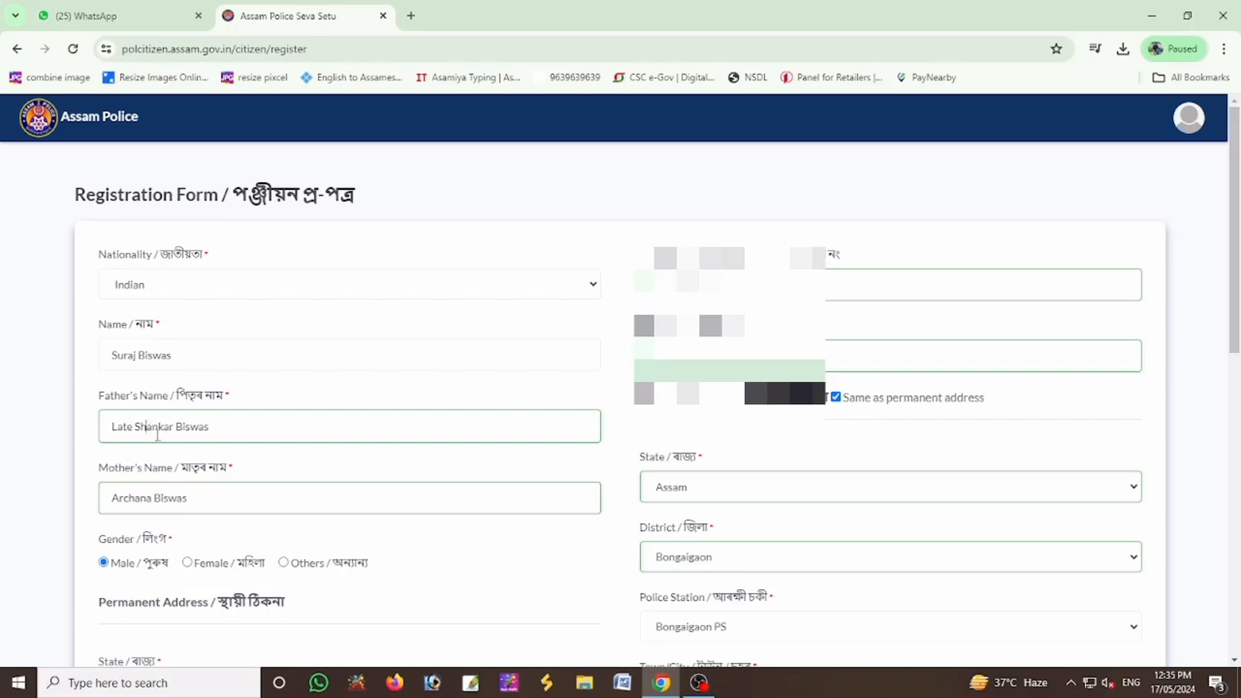
{"action": "key", "text": "BackSpace"}
{"action": "scroll", "coordinate": [795, 540], "scroll_direction": "down", "scroll_amount": 3}
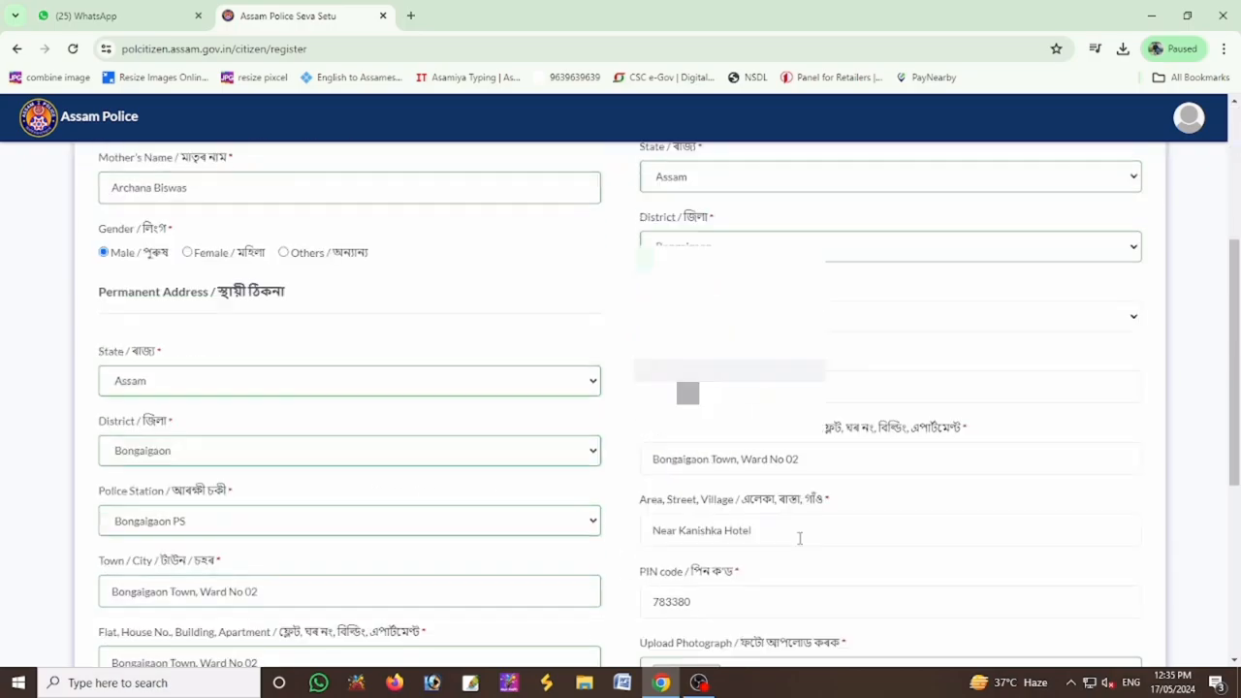
{"action": "scroll", "coordinate": [799, 538], "scroll_direction": "down", "scroll_amount": 5}
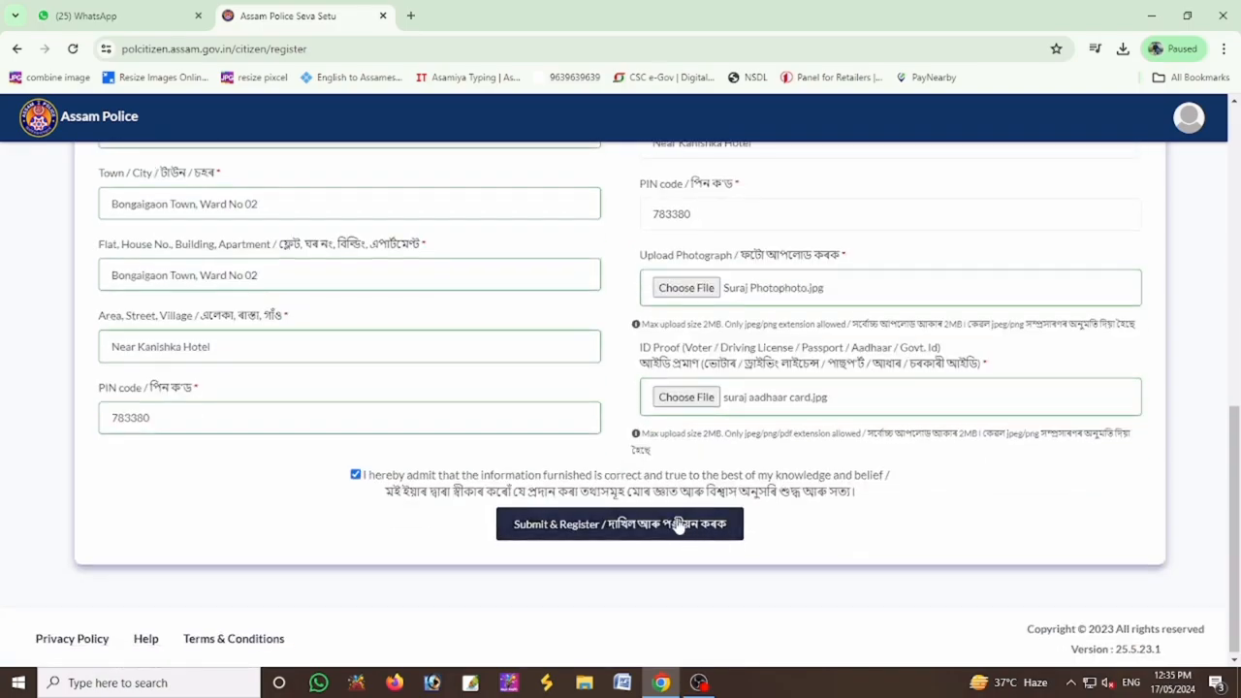
{"action": "left_click", "coordinate": [671, 531]}
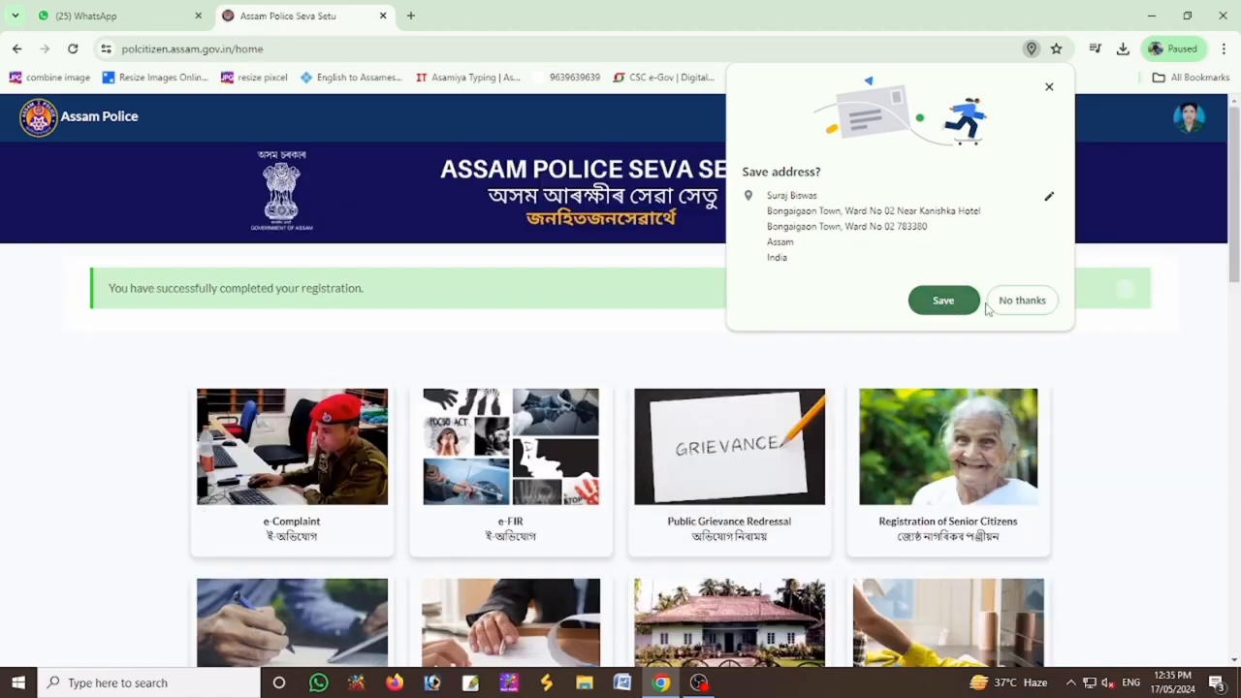
Decline Chrome's save-address prompt and return to the portal home page
{"action": "left_click", "coordinate": [1019, 302]}
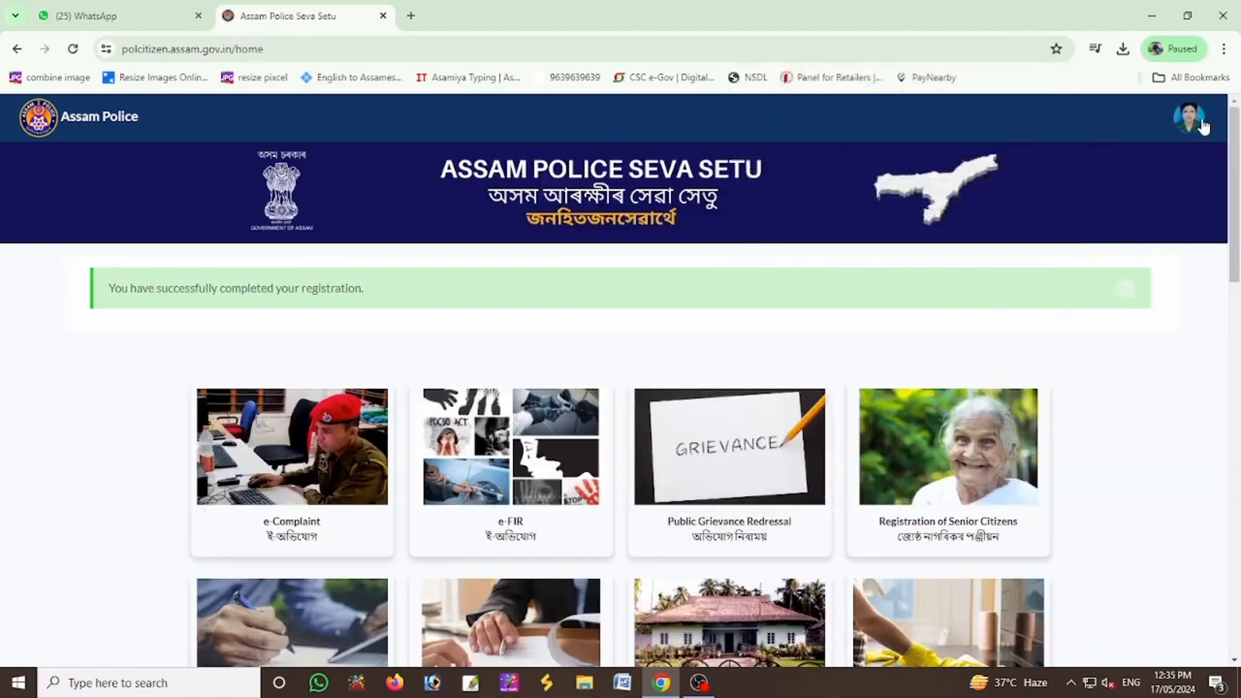
{"action": "scroll", "coordinate": [718, 339], "scroll_direction": "down", "scroll_amount": 3}
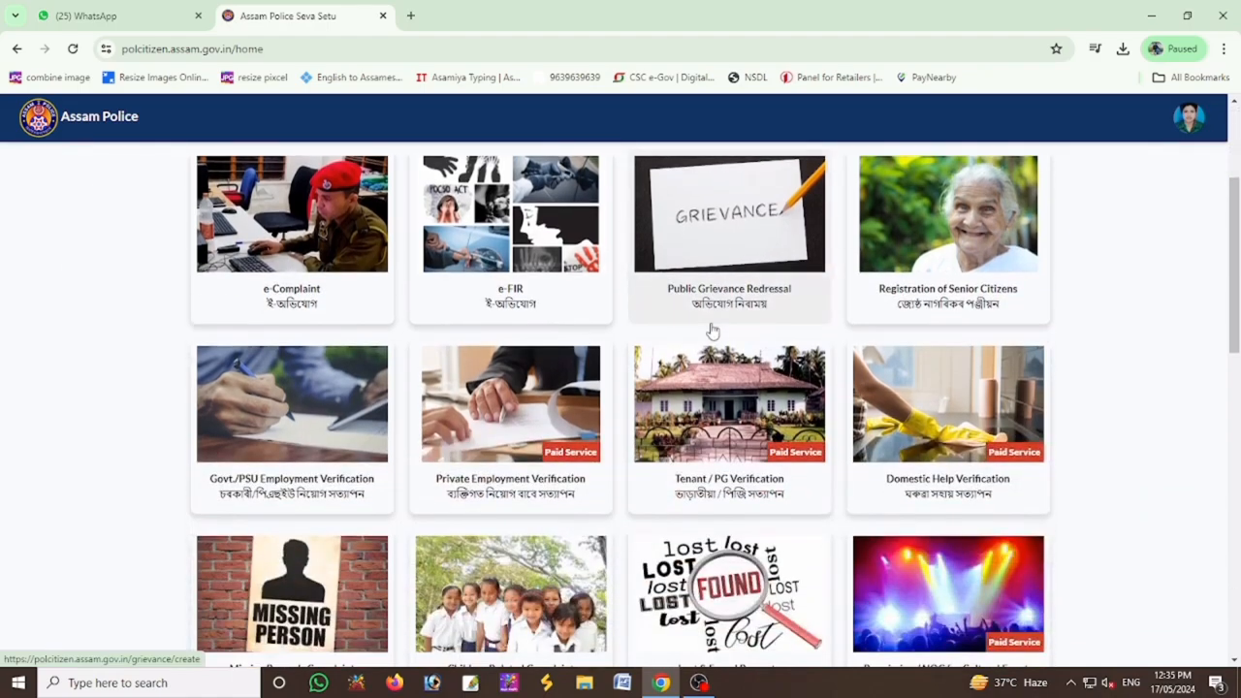
{"action": "left_click", "coordinate": [462, 438]}
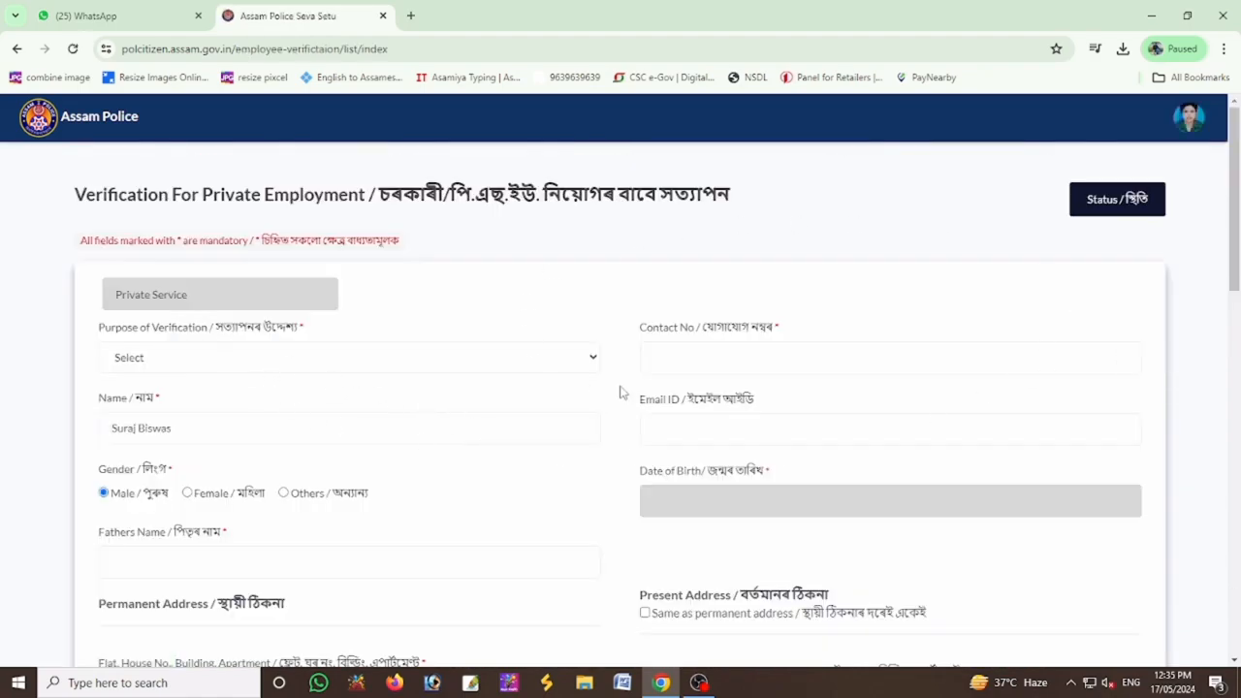
{"action": "left_click", "coordinate": [103, 121]}
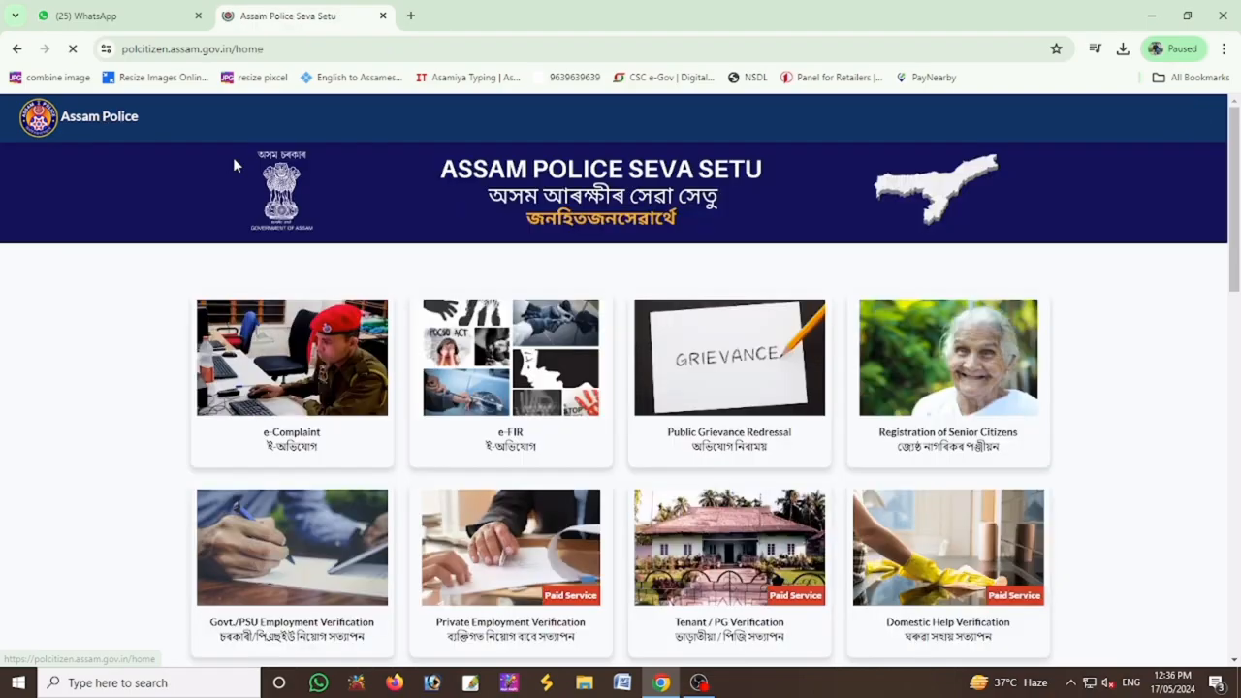
Browse the home page services and open the Private Employment Verification application form
{"action": "scroll", "coordinate": [506, 383], "scroll_direction": "down", "scroll_amount": 2}
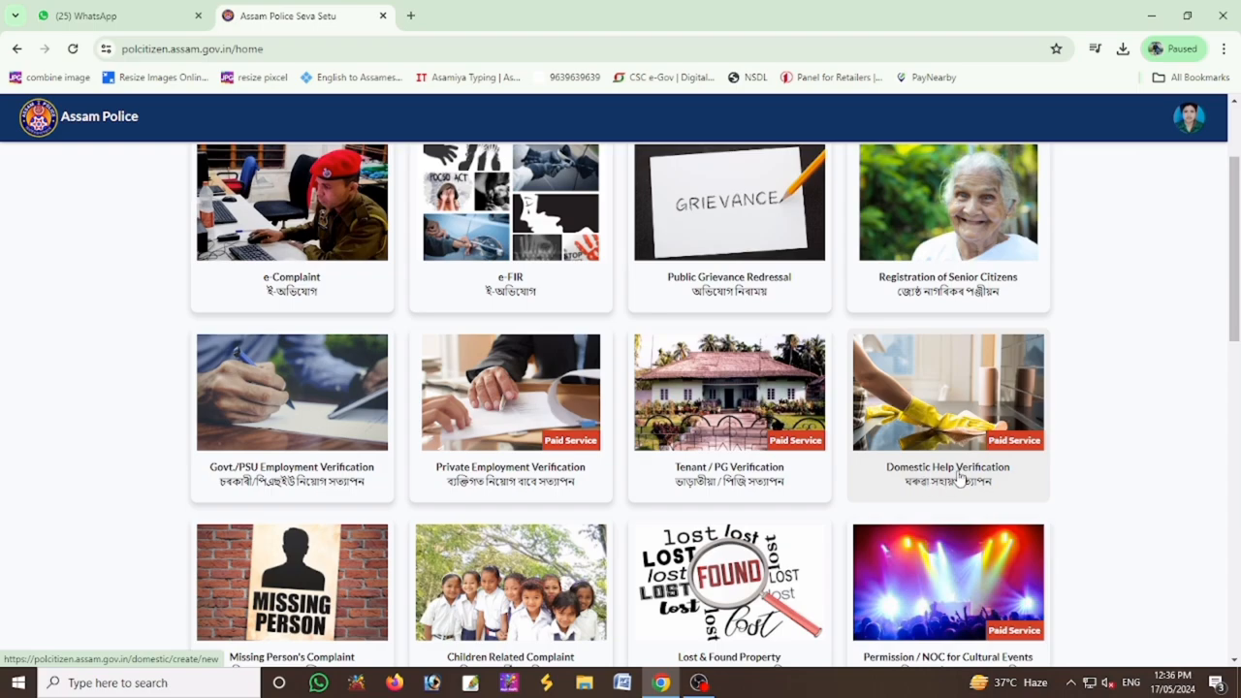
{"action": "scroll", "coordinate": [374, 540], "scroll_direction": "down", "scroll_amount": 3}
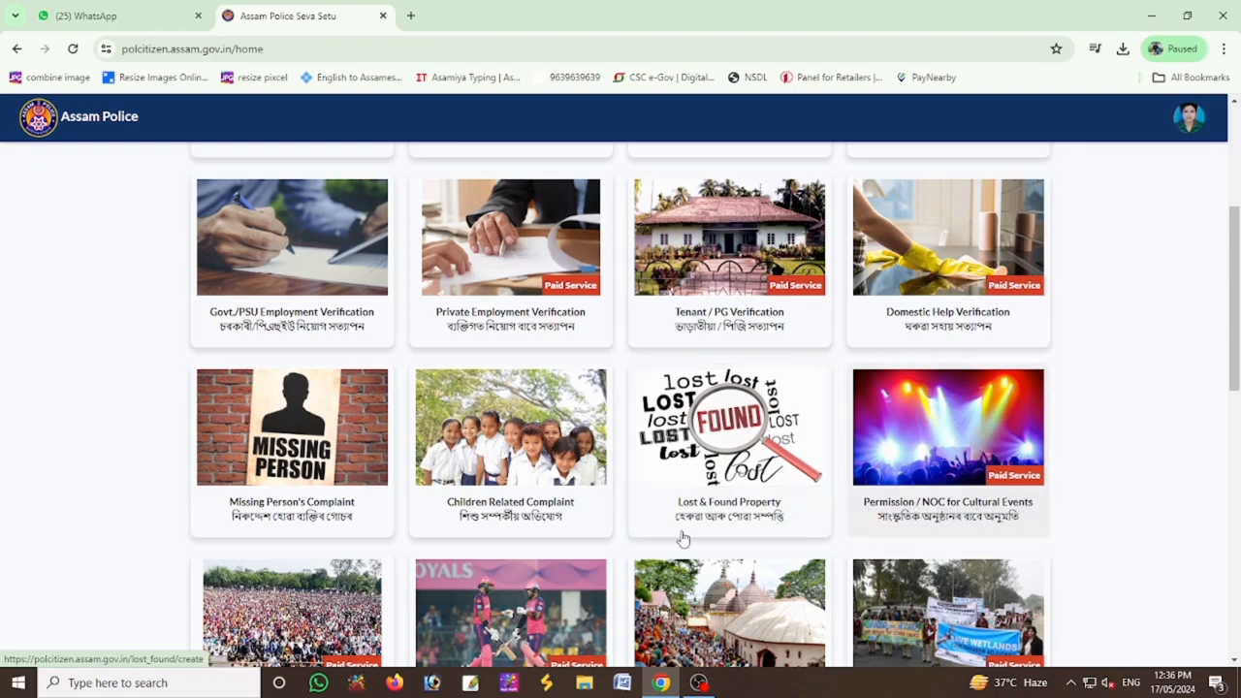
{"action": "scroll", "coordinate": [465, 543], "scroll_direction": "down", "scroll_amount": 2}
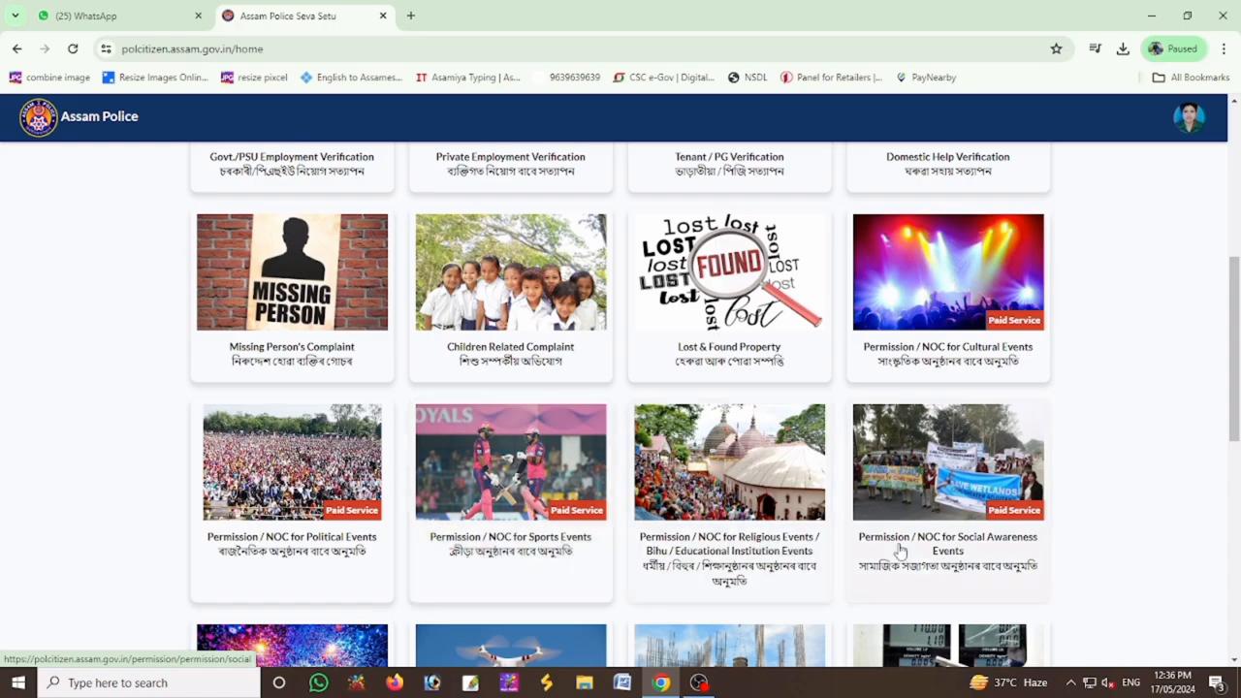
{"action": "scroll", "coordinate": [788, 553], "scroll_direction": "down", "scroll_amount": 1}
{"action": "scroll", "coordinate": [787, 564], "scroll_direction": "down", "scroll_amount": 5}
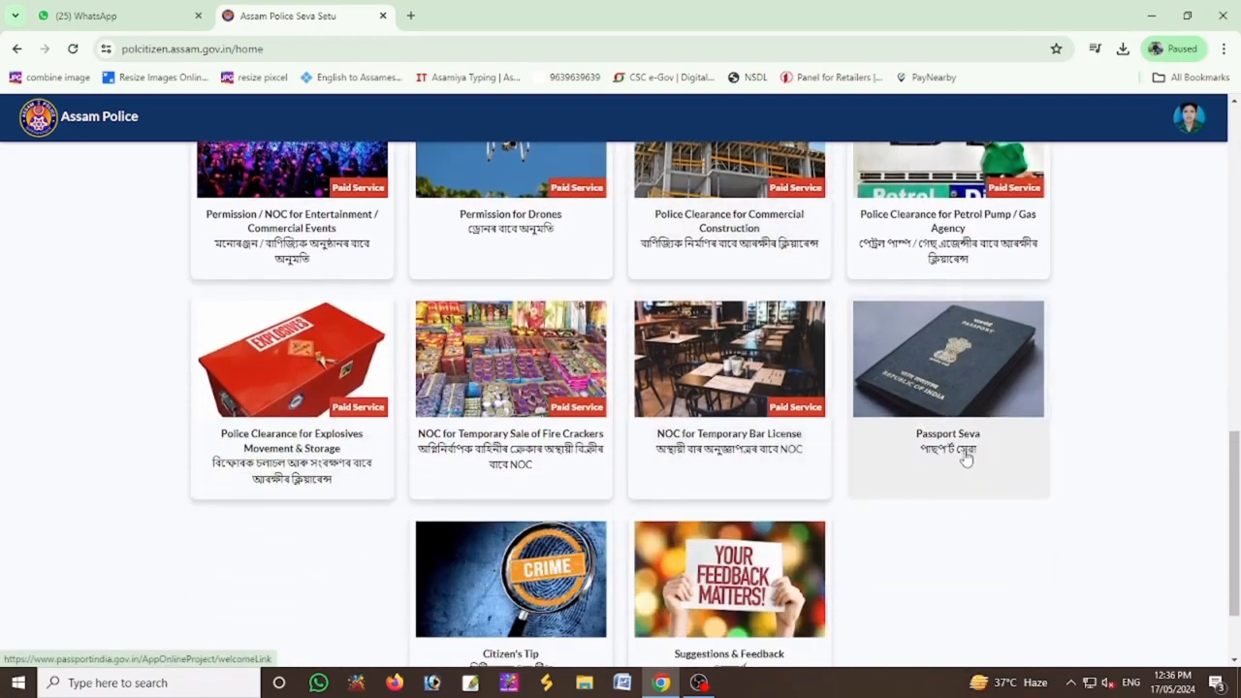
{"action": "scroll", "coordinate": [949, 449], "scroll_direction": "down", "scroll_amount": 1}
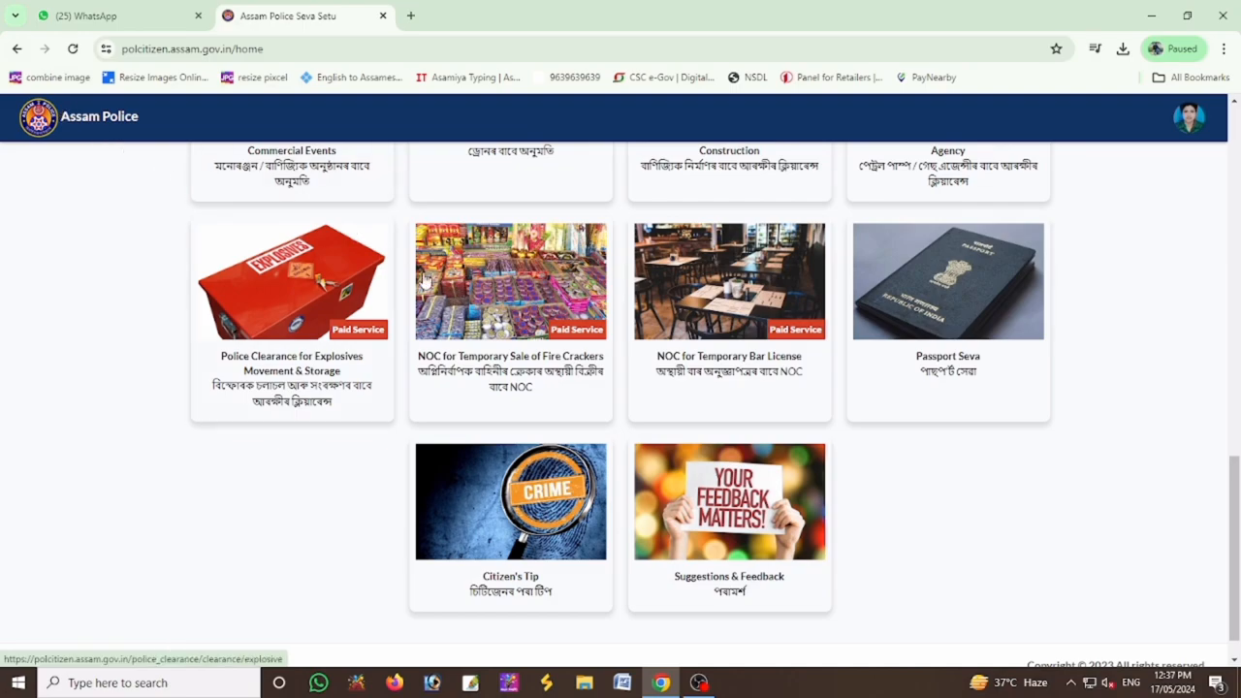
{"action": "scroll", "coordinate": [474, 306], "scroll_direction": "up", "scroll_amount": 7}
{"action": "scroll", "coordinate": [474, 306], "scroll_direction": "up", "scroll_amount": 2}
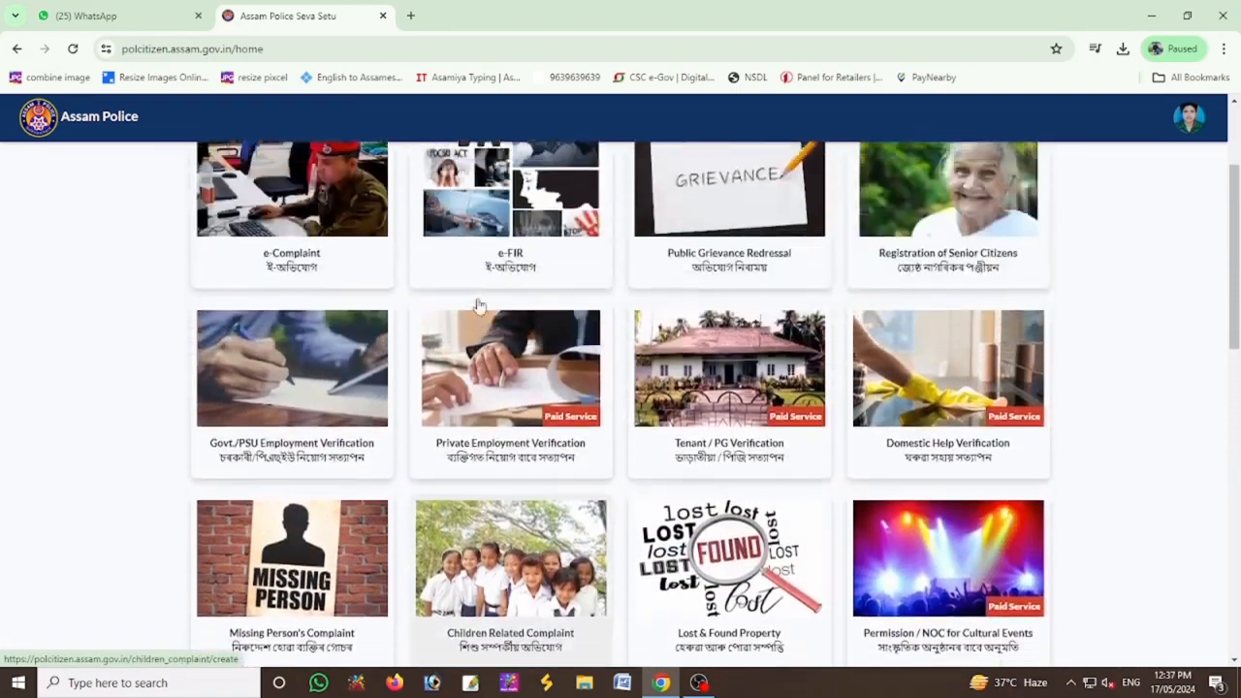
{"action": "left_click", "coordinate": [505, 411]}
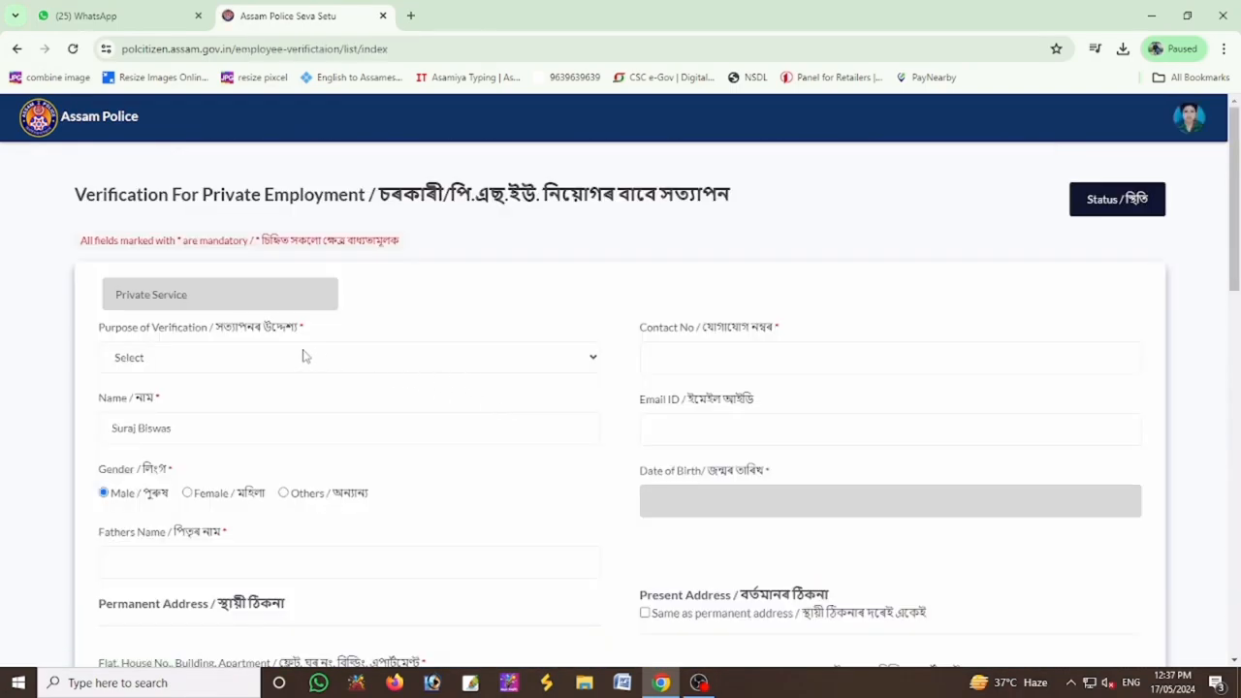
Set the purpose of verification to Pre Appointment
{"action": "left_click", "coordinate": [147, 355]}
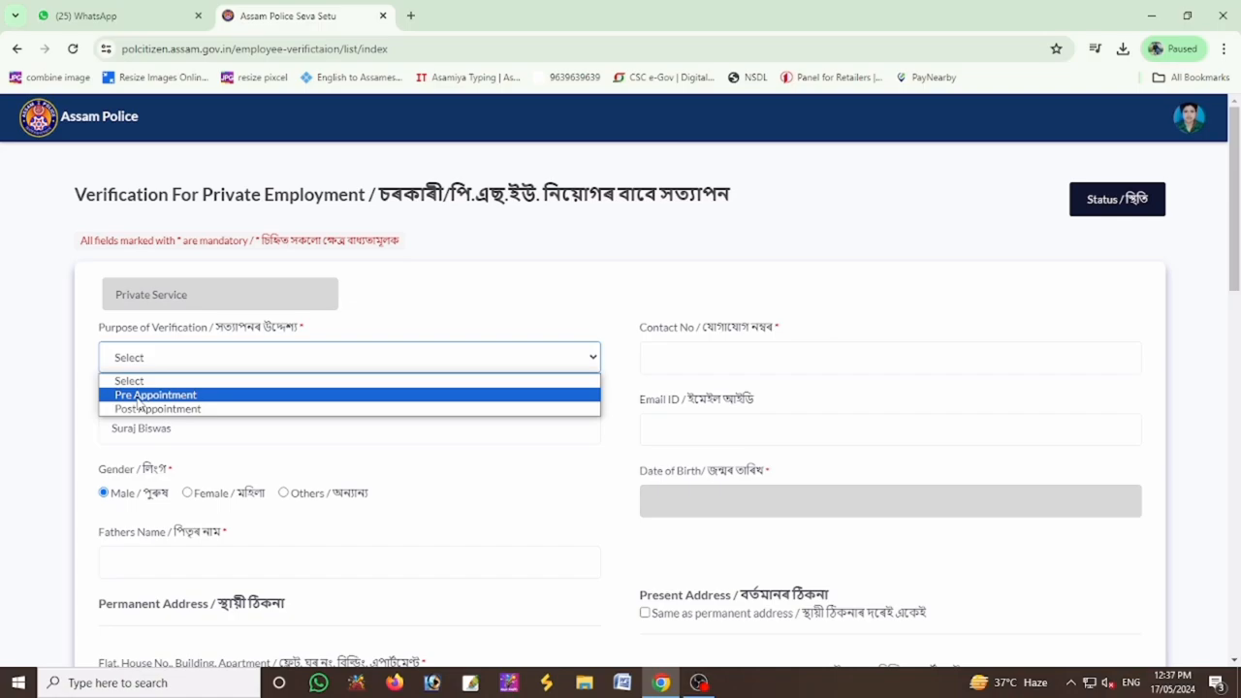
{"action": "left_click", "coordinate": [138, 397]}
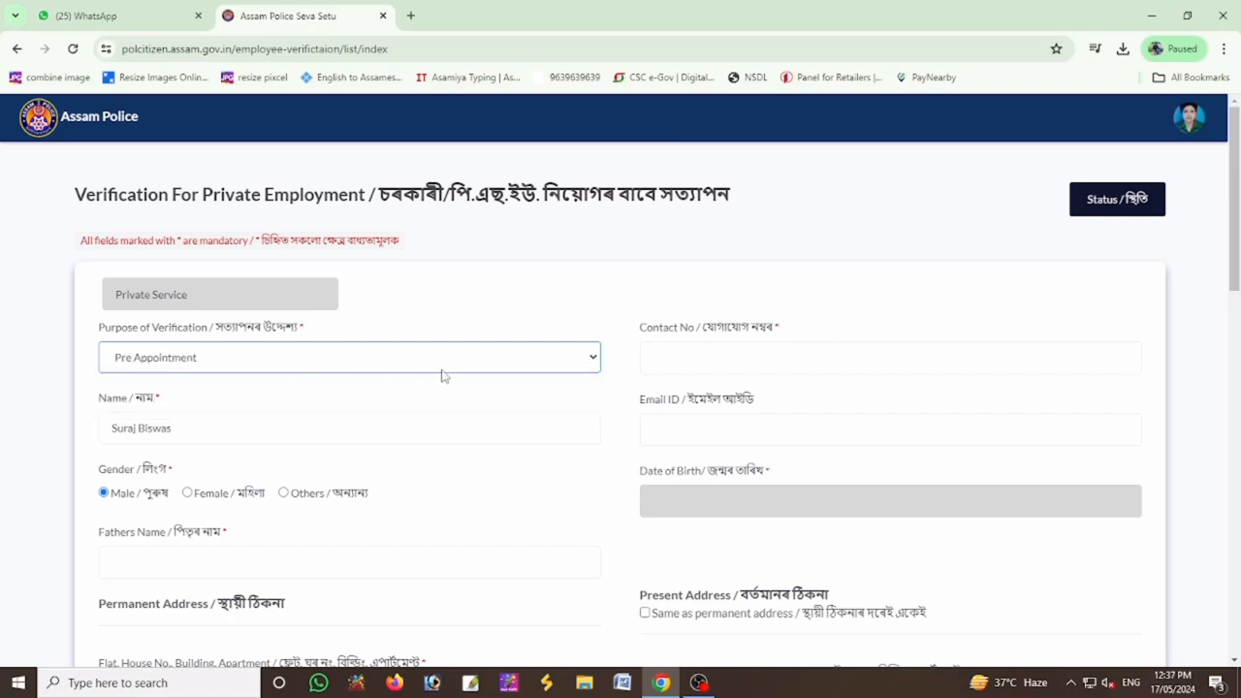
{"action": "left_click", "coordinate": [694, 359]}
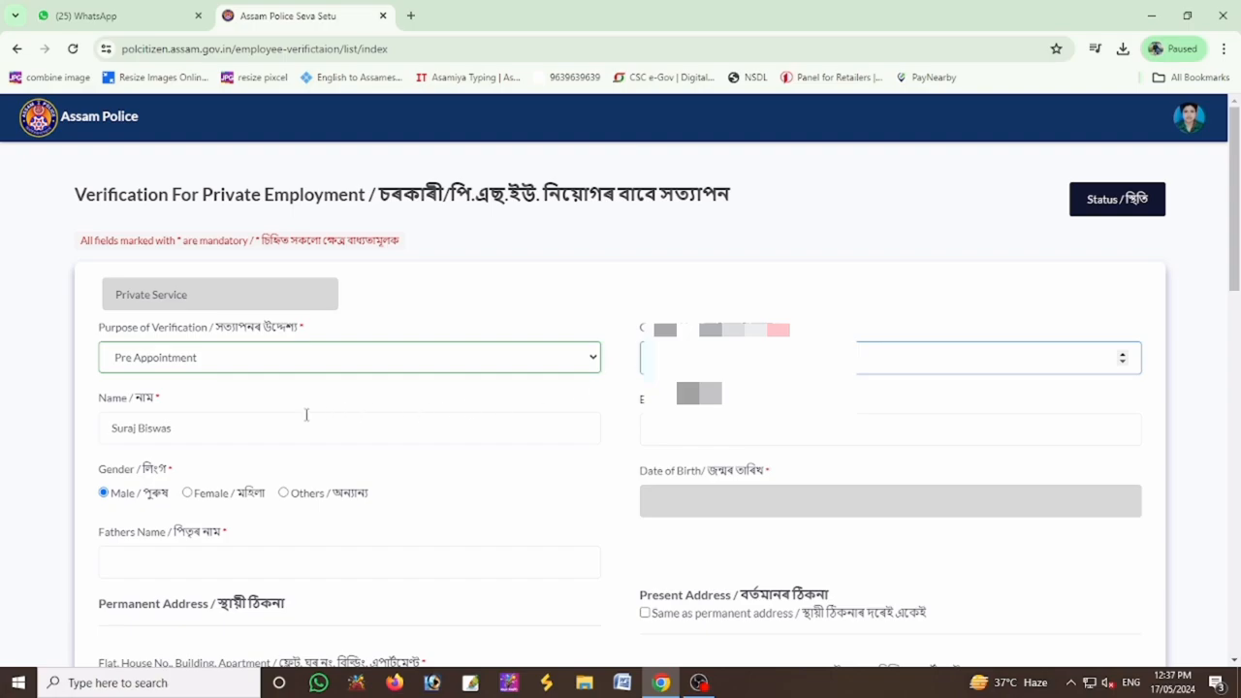
Fill in the applicant's e-mail from the saved suggestion
{"action": "left_click", "coordinate": [719, 431]}
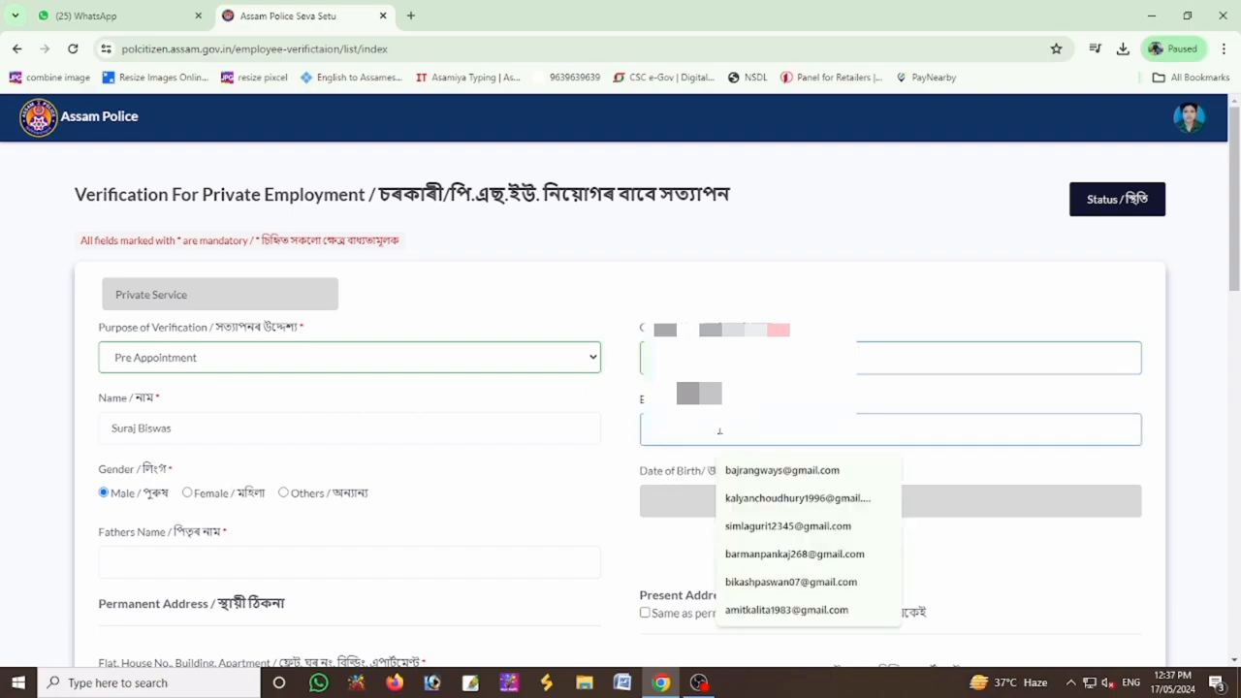
{"action": "type", "text": "bi"}
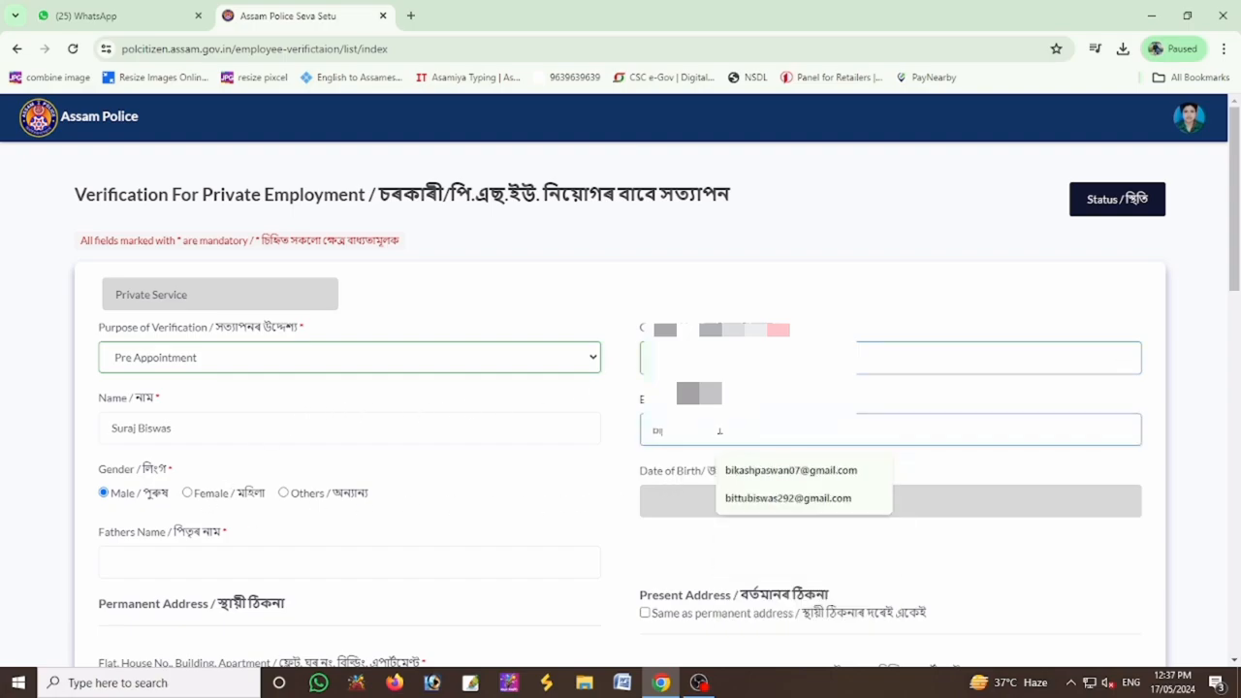
{"action": "type", "text": "ttu"}
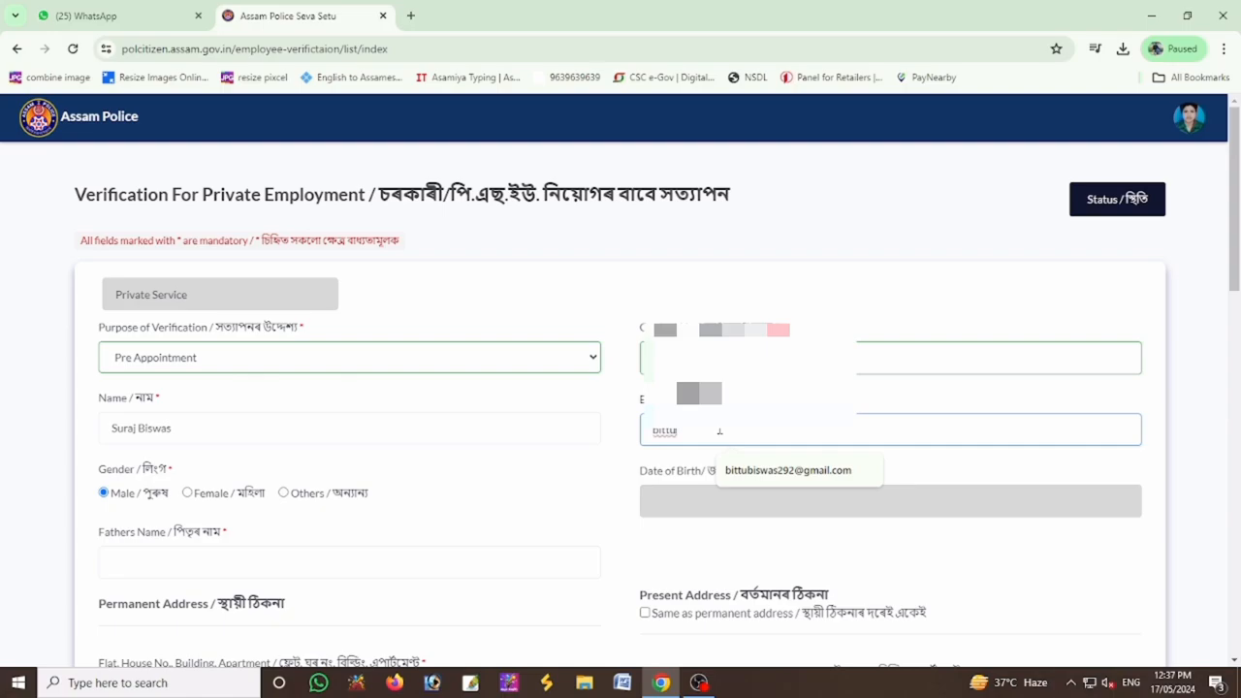
{"action": "left_click", "coordinate": [757, 476]}
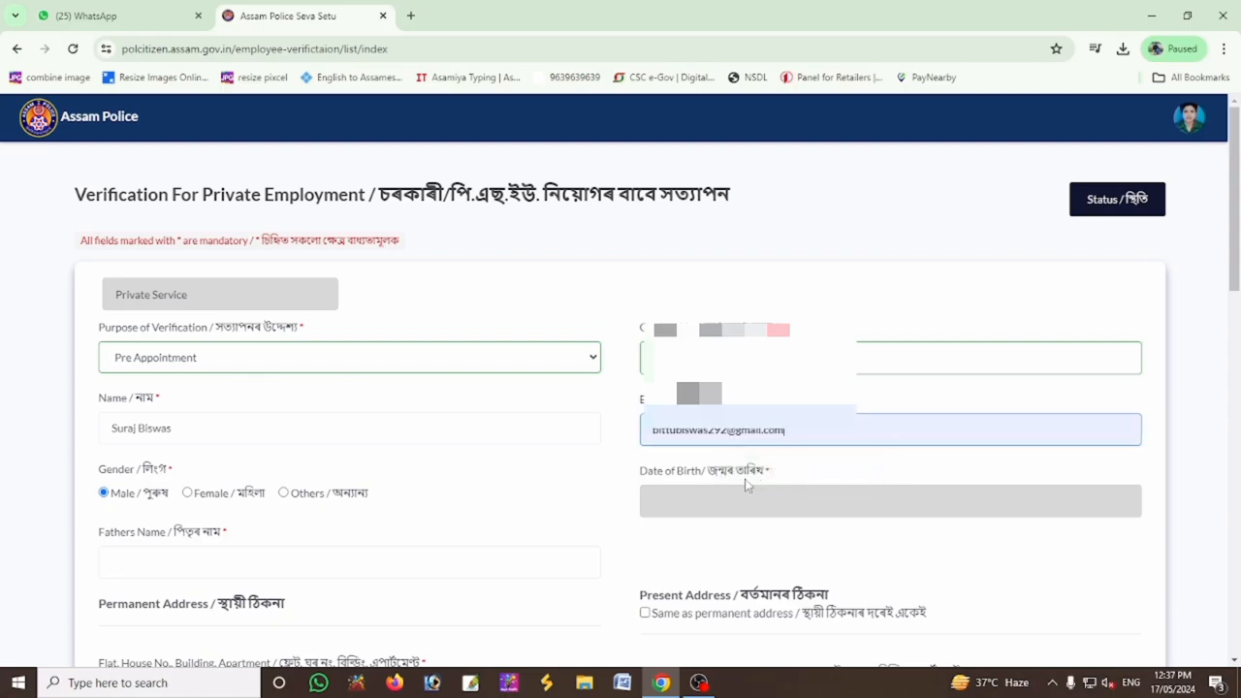
{"action": "left_click", "coordinate": [826, 503]}
{"action": "left_click", "coordinate": [1128, 310]}
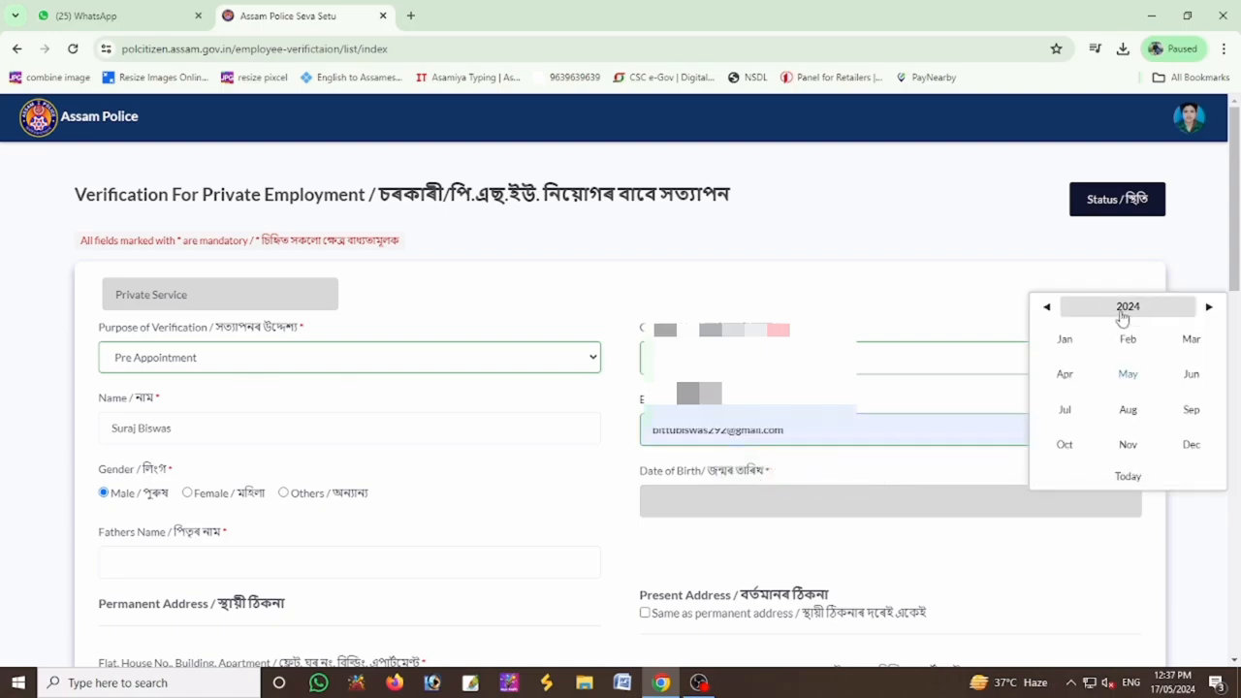
{"action": "left_click", "coordinate": [1047, 308]}
{"action": "left_click", "coordinate": [1124, 308]}
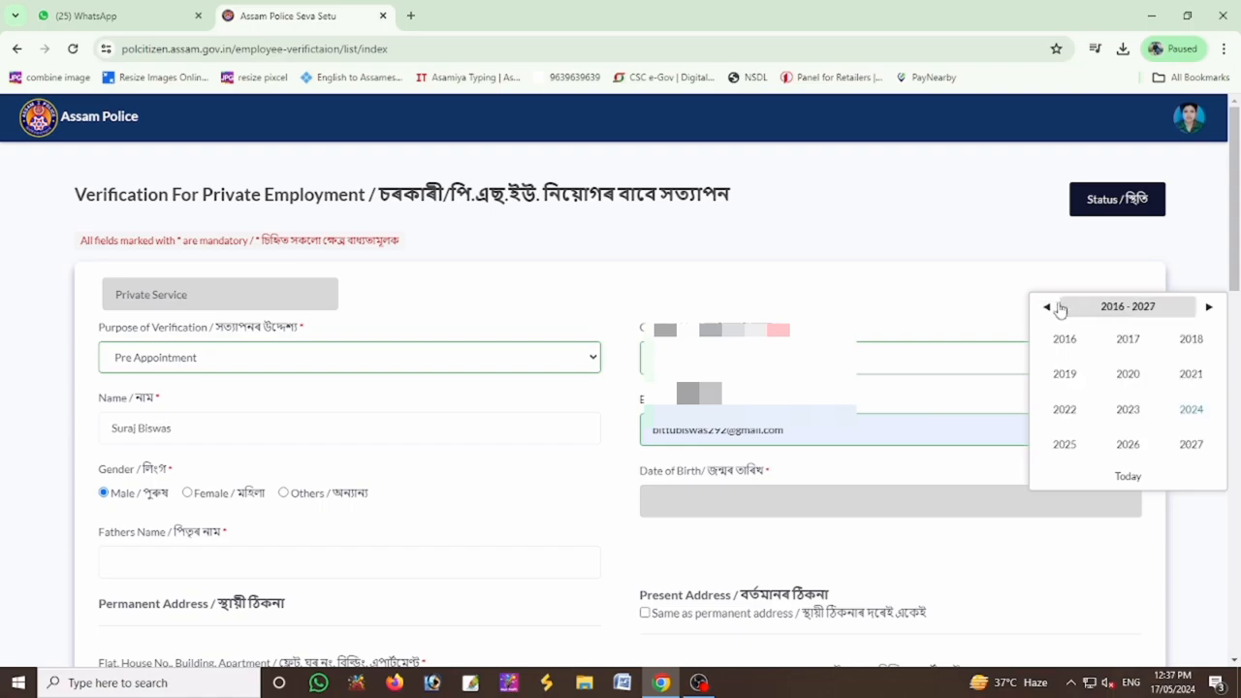
{"action": "left_click", "coordinate": [1044, 308]}
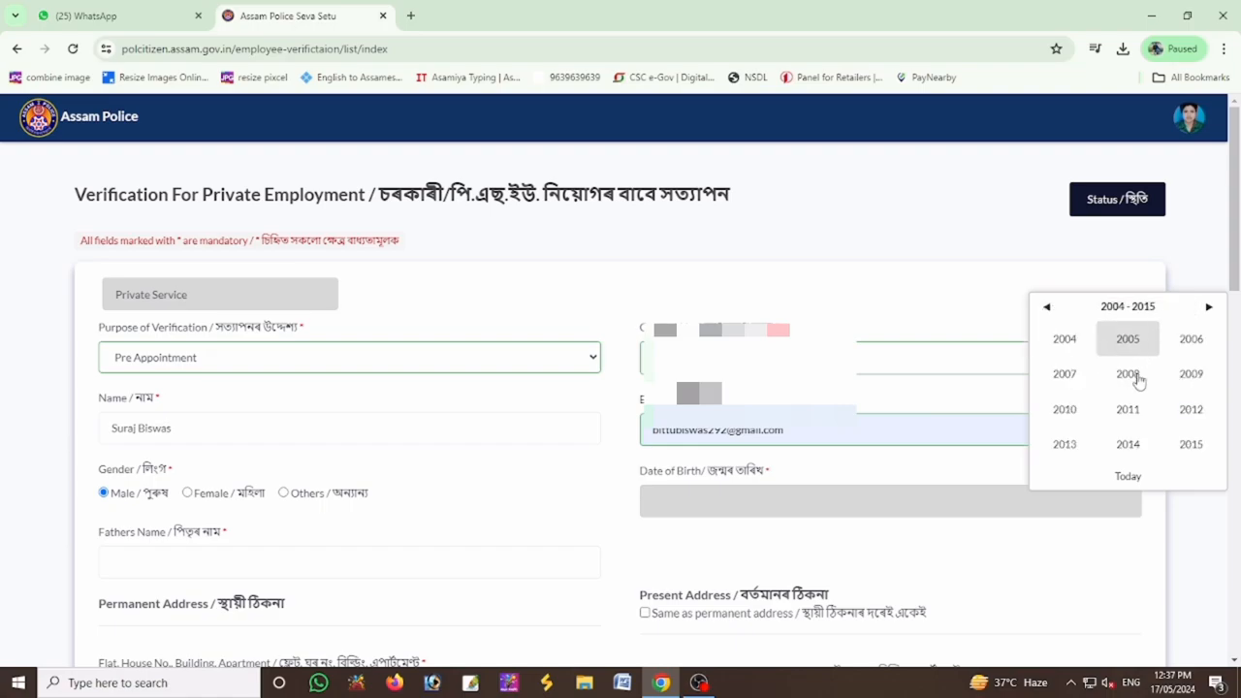
{"action": "left_click", "coordinate": [1047, 307]}
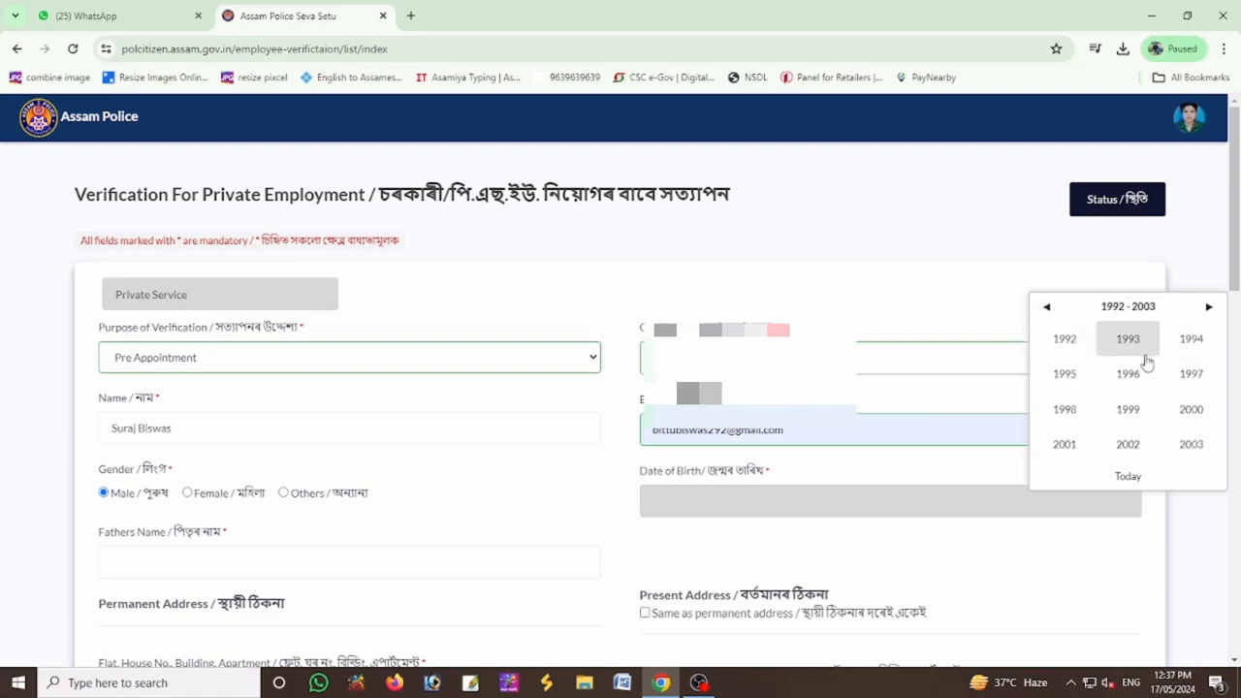
{"action": "left_click", "coordinate": [1045, 306]}
{"action": "left_click", "coordinate": [1129, 444]}
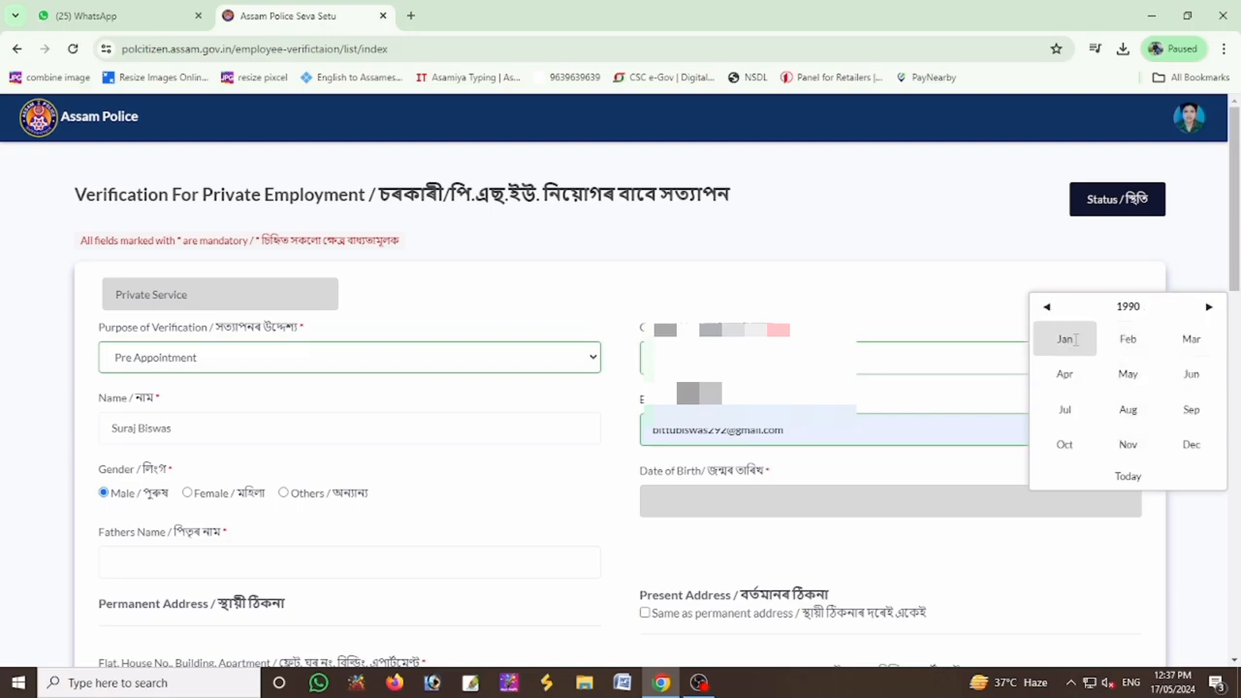
{"action": "left_click", "coordinate": [1072, 341]}
{"action": "left_click", "coordinate": [1125, 393]}
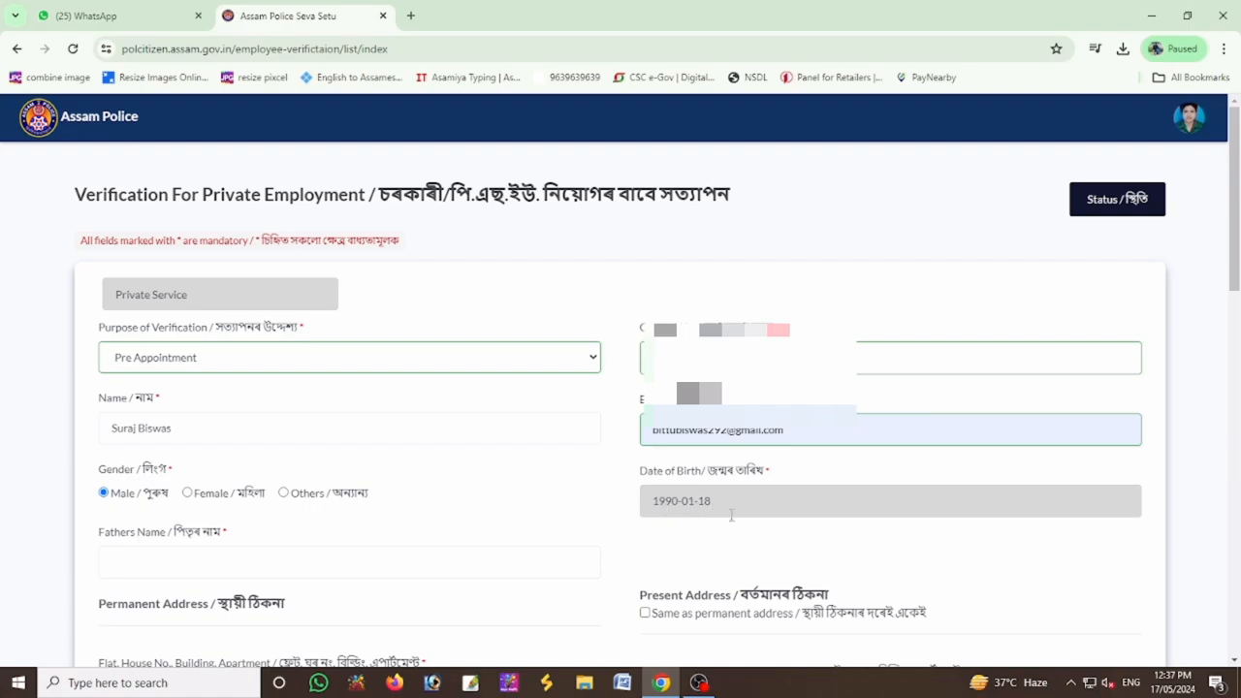
Make the present address the same as the permanent address and enter the father's name
{"action": "scroll", "coordinate": [407, 549], "scroll_direction": "down", "scroll_amount": 2}
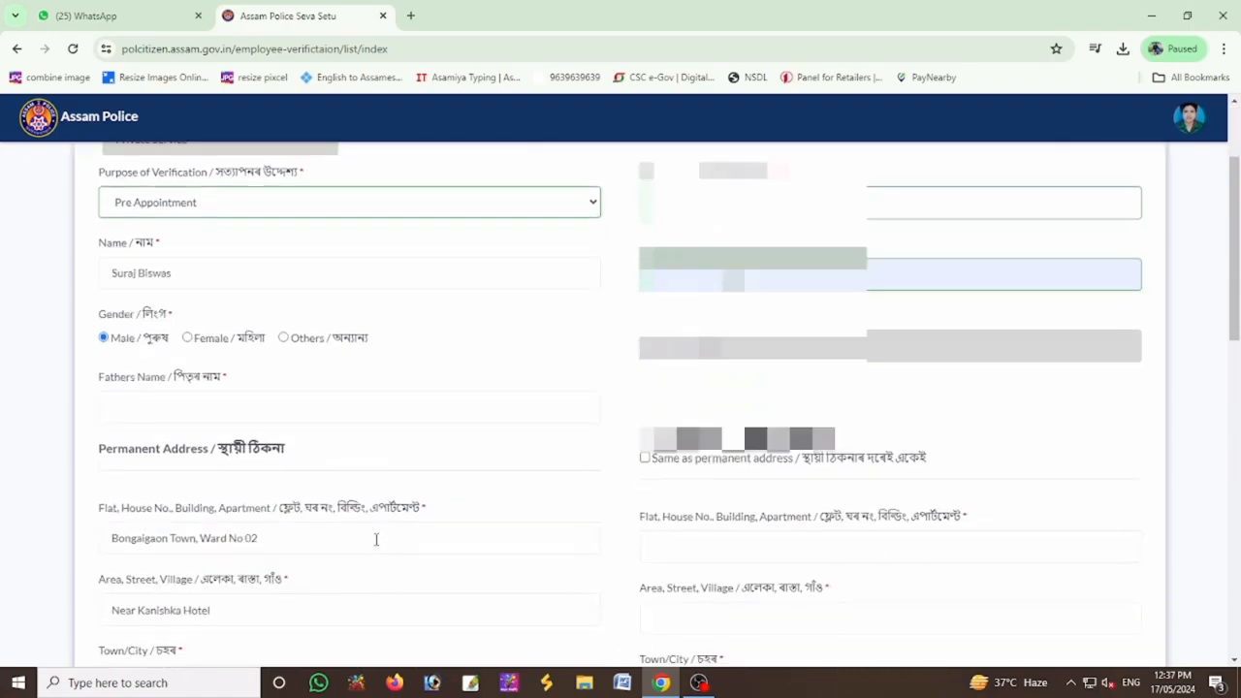
{"action": "left_click", "coordinate": [645, 457]}
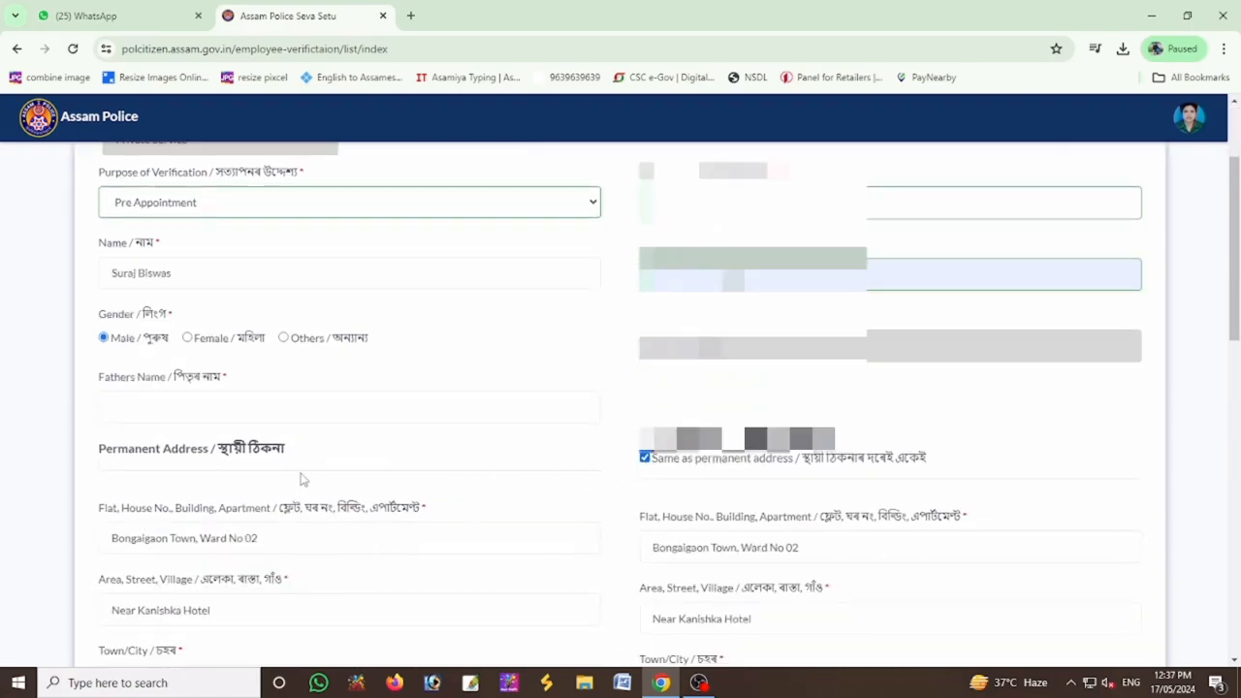
{"action": "left_click", "coordinate": [242, 411]}
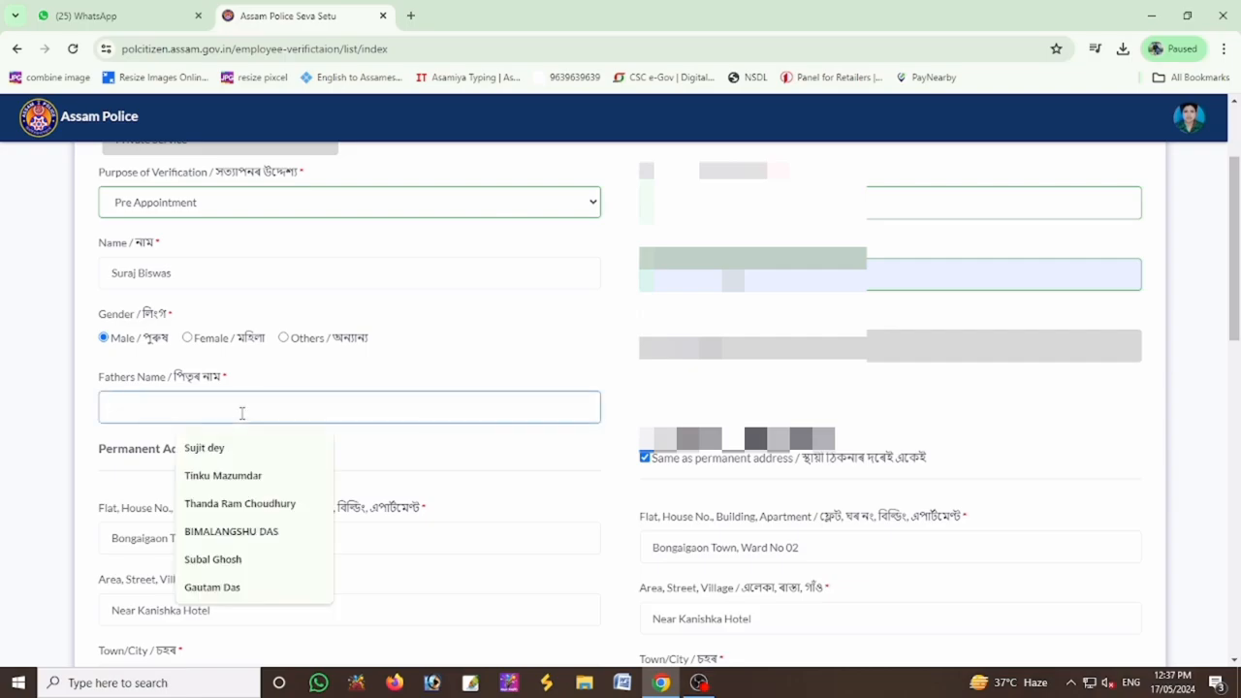
{"action": "type", "text": "Late"}
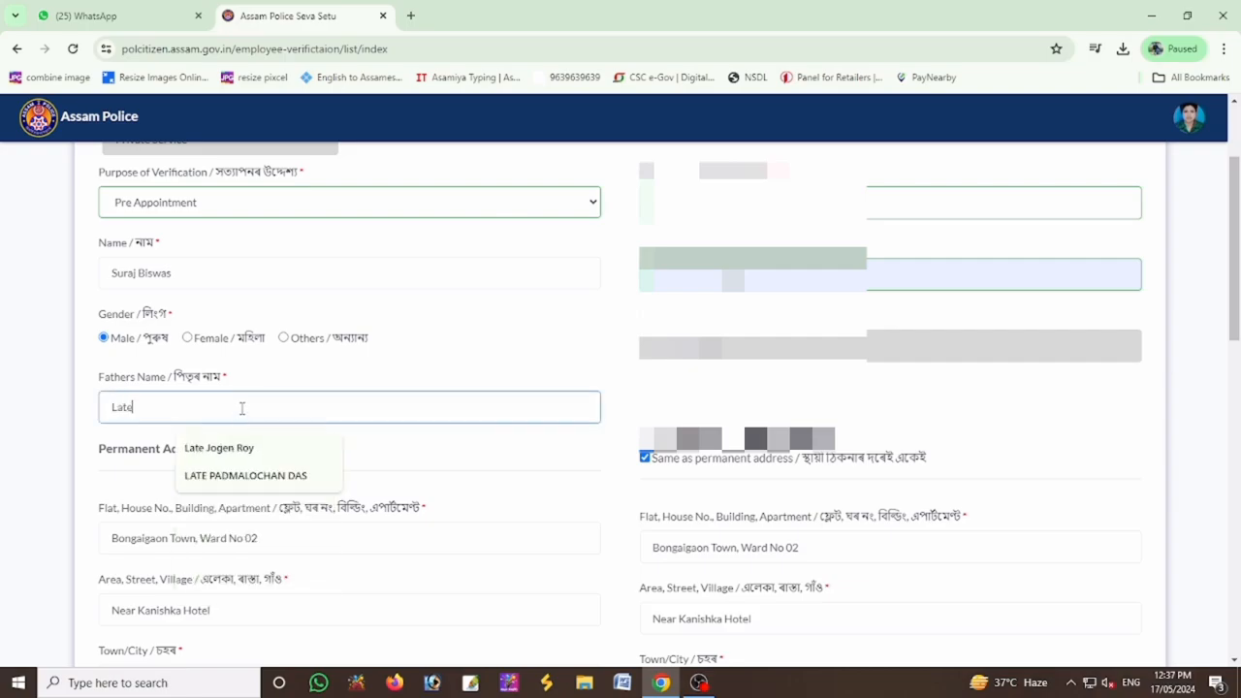
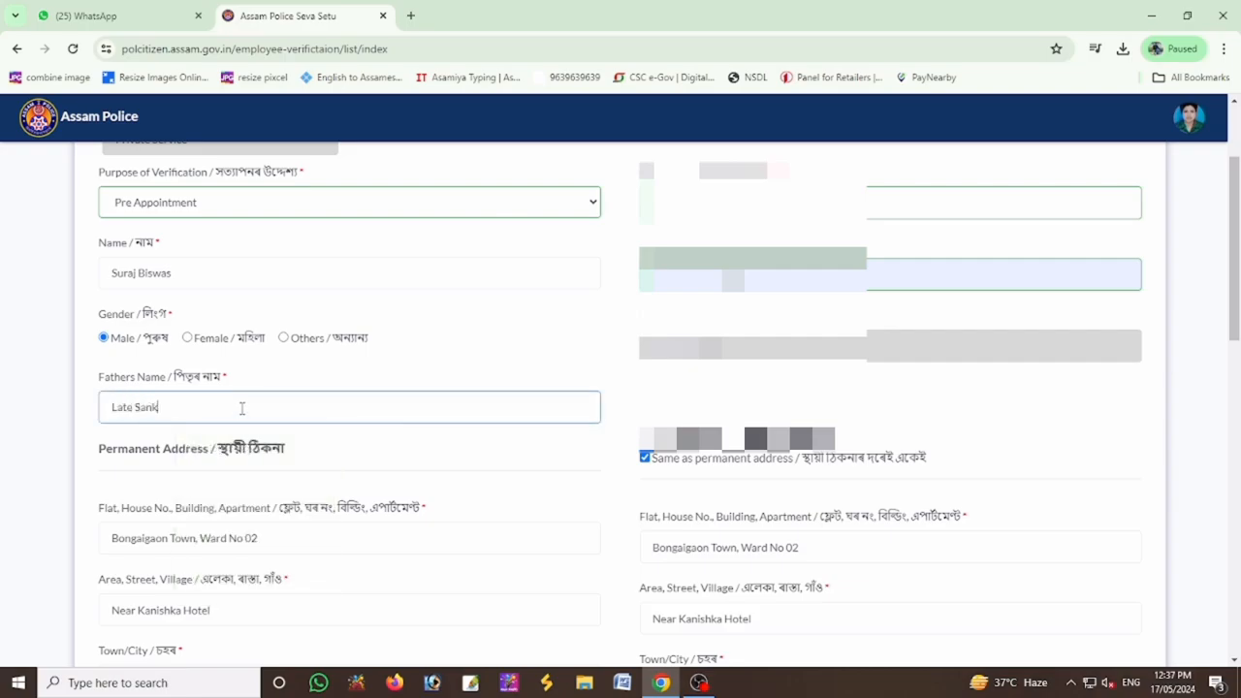
{"action": "scroll", "coordinate": [507, 462], "scroll_direction": "down", "scroll_amount": 2}
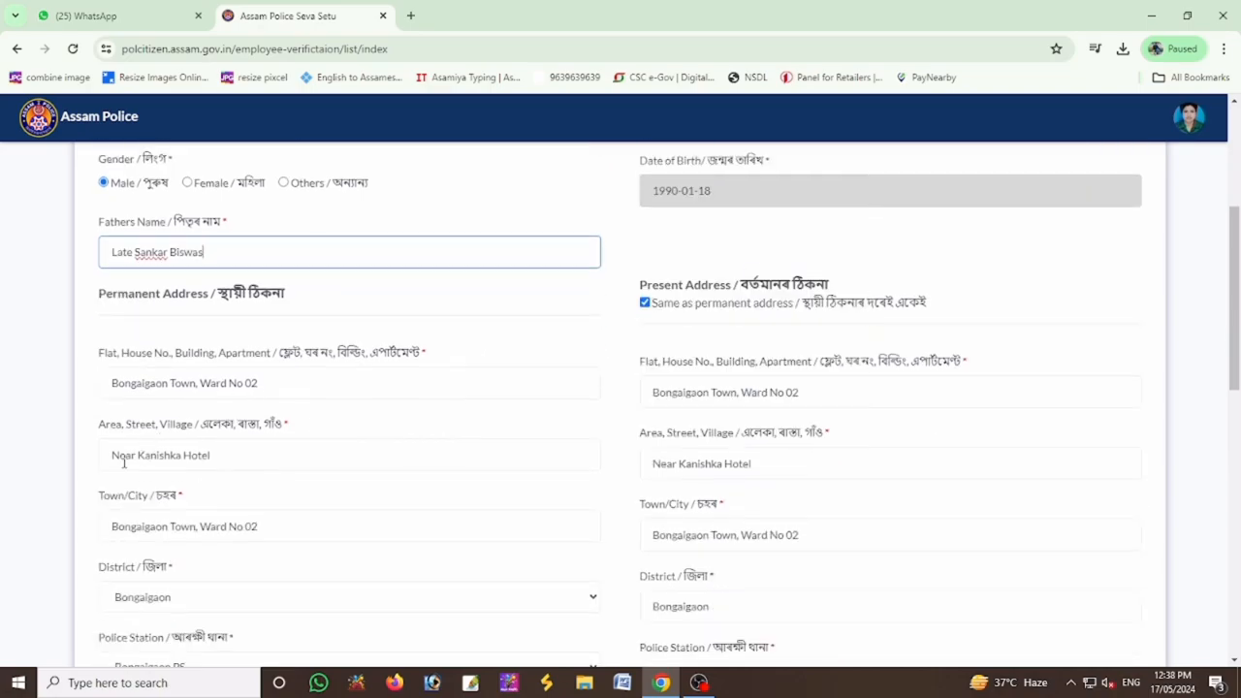
{"action": "scroll", "coordinate": [423, 447], "scroll_direction": "down", "scroll_amount": 5}
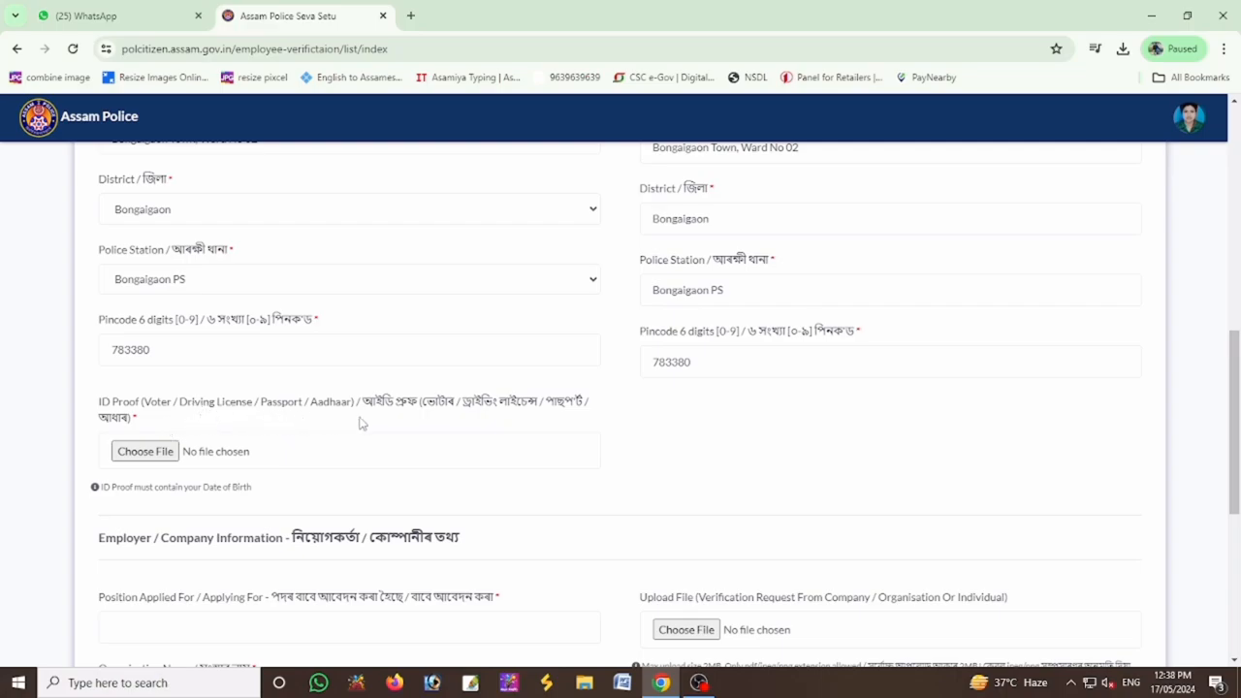
Attach the voter card image as the ID proof
{"action": "left_click", "coordinate": [147, 452]}
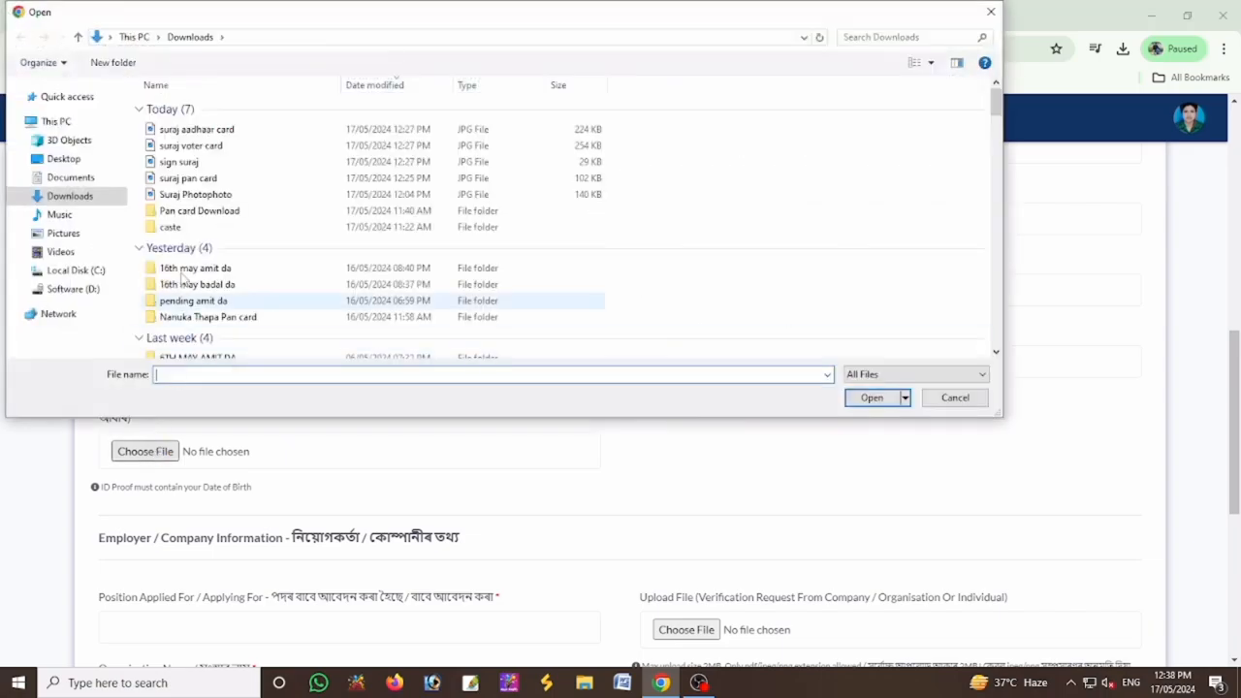
{"action": "left_click", "coordinate": [190, 148]}
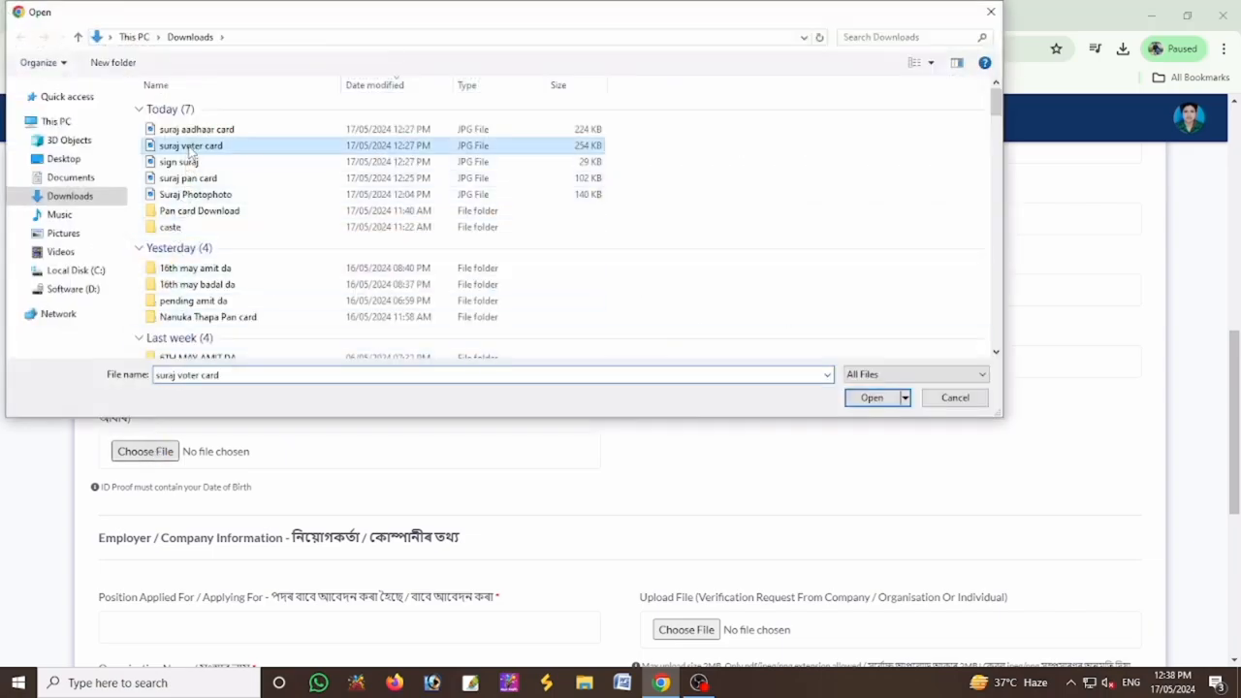
{"action": "left_click", "coordinate": [868, 398]}
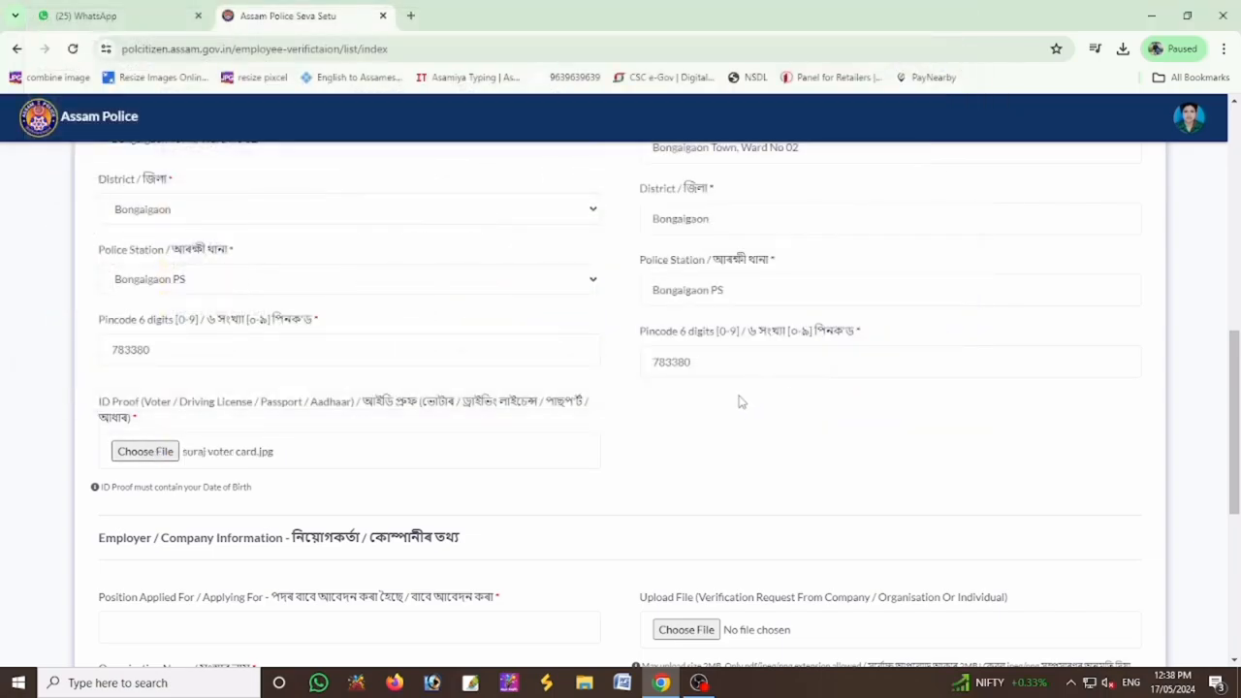
{"action": "scroll", "coordinate": [498, 404], "scroll_direction": "down", "scroll_amount": 2}
{"action": "scroll", "coordinate": [232, 431], "scroll_direction": "down", "scroll_amount": 1}
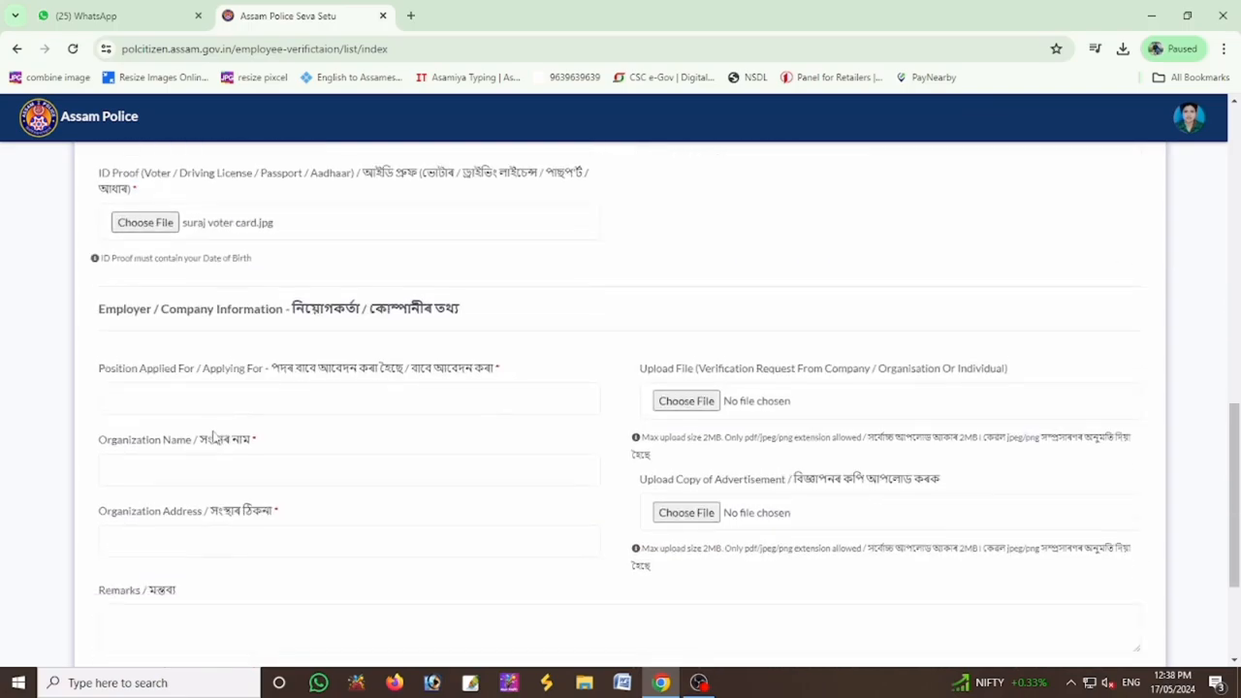
Set Position Applied For to Individual from the autofill suggestions
{"action": "left_click", "coordinate": [200, 409]}
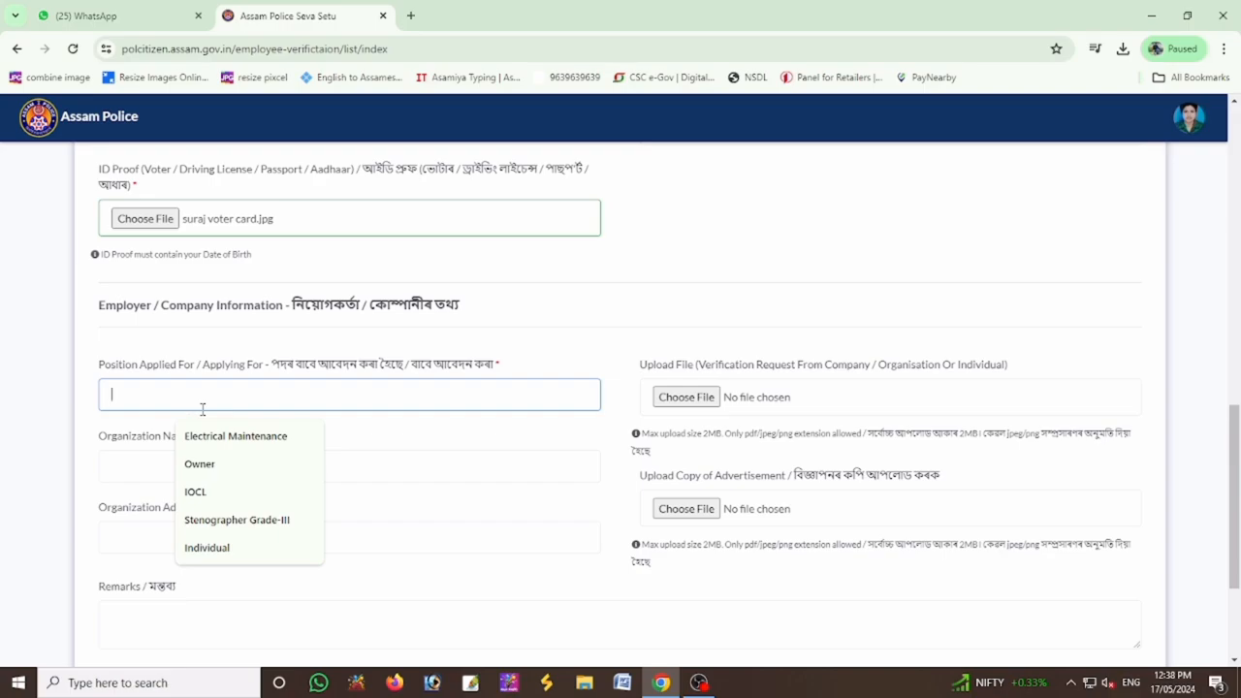
{"action": "left_click", "coordinate": [207, 548]}
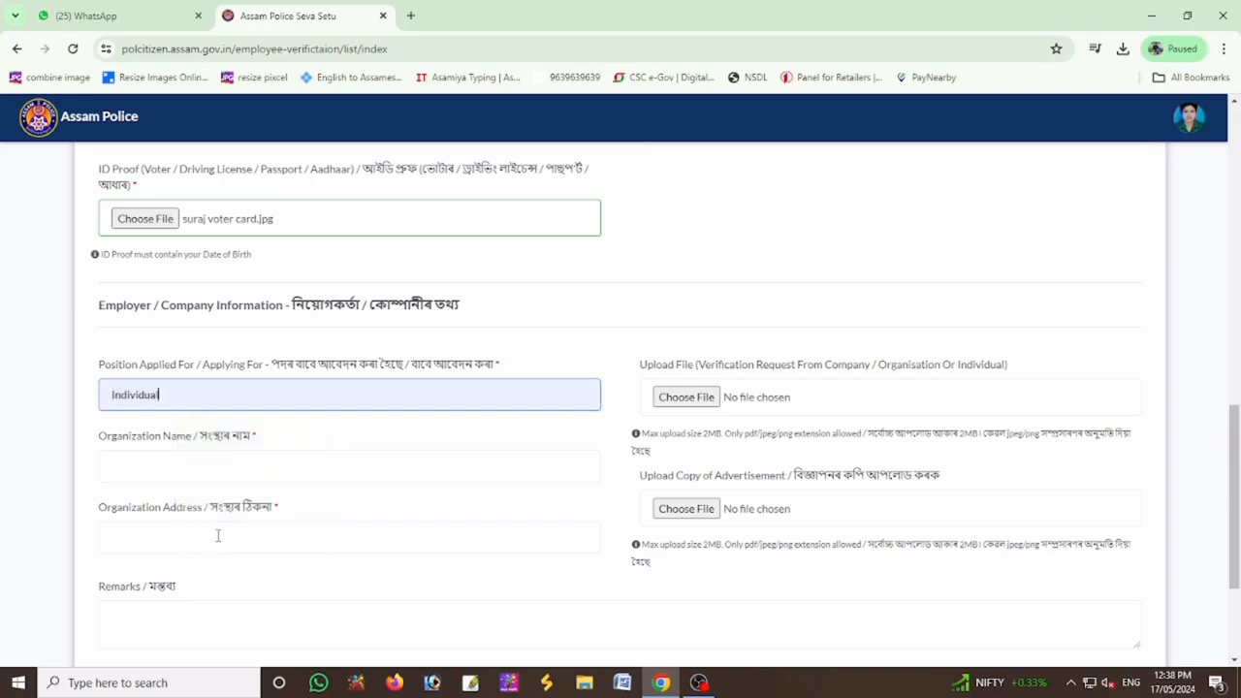
{"action": "left_click", "coordinate": [211, 470]}
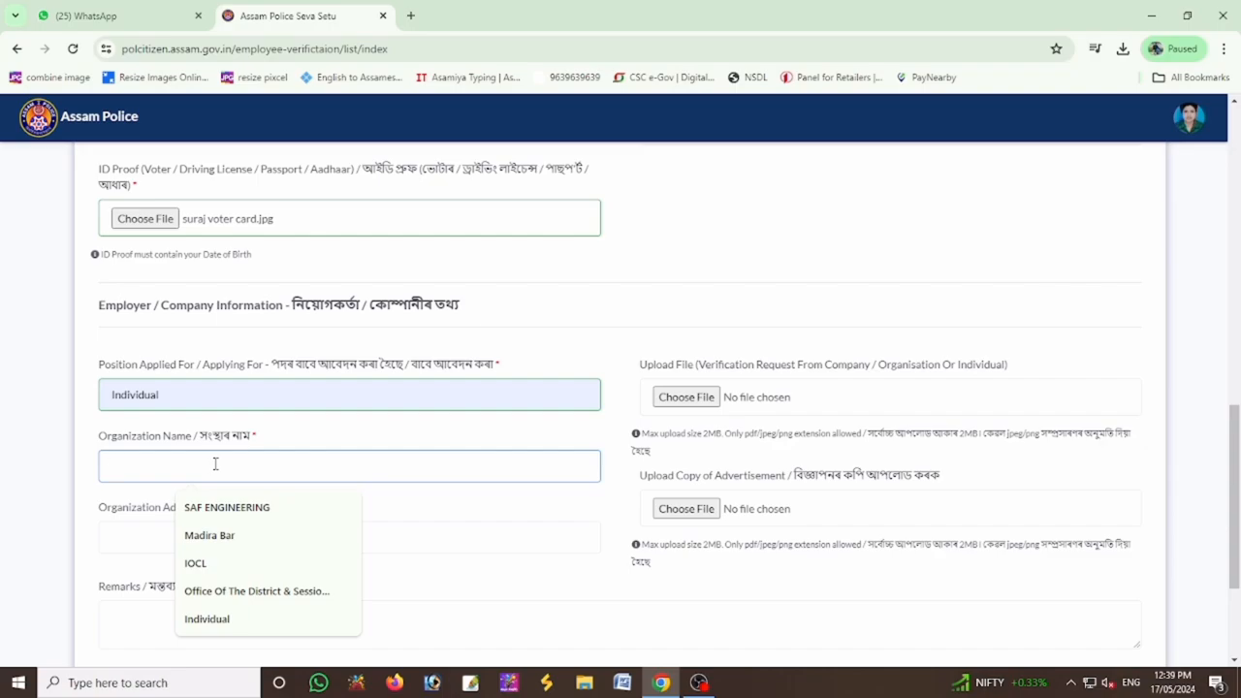
Set Organization Name to Individual and fill in the organization address
{"action": "left_click", "coordinate": [223, 618]}
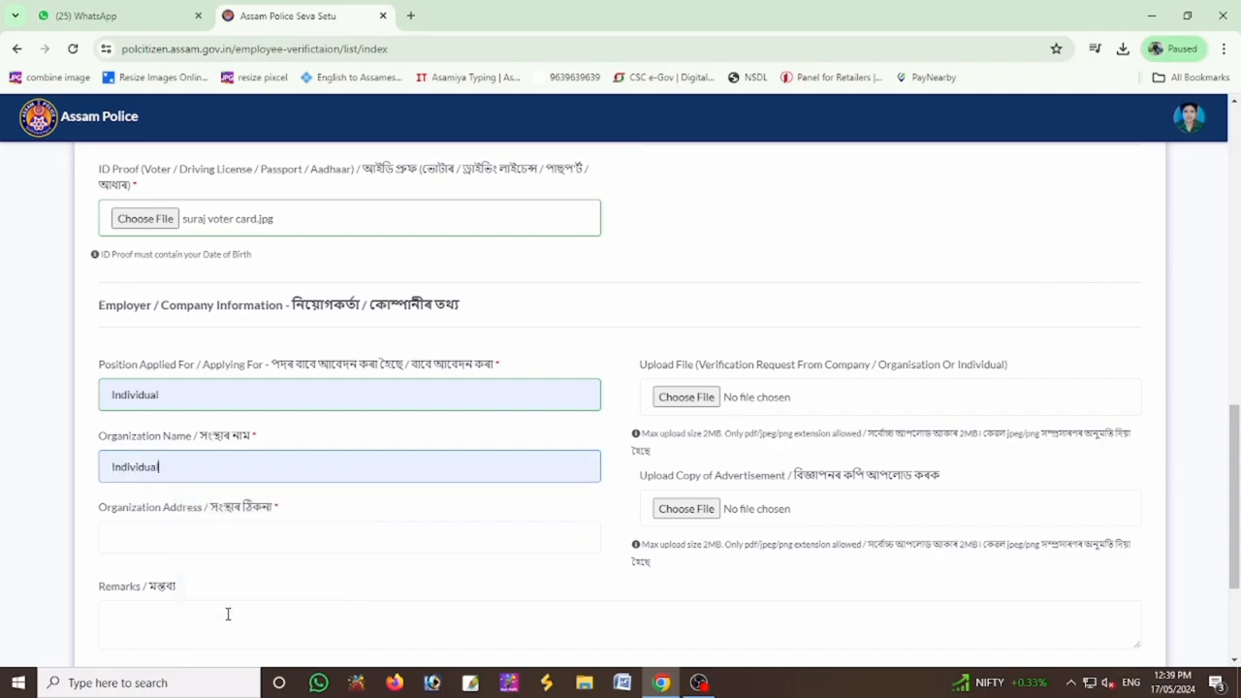
{"action": "left_click", "coordinate": [191, 531]}
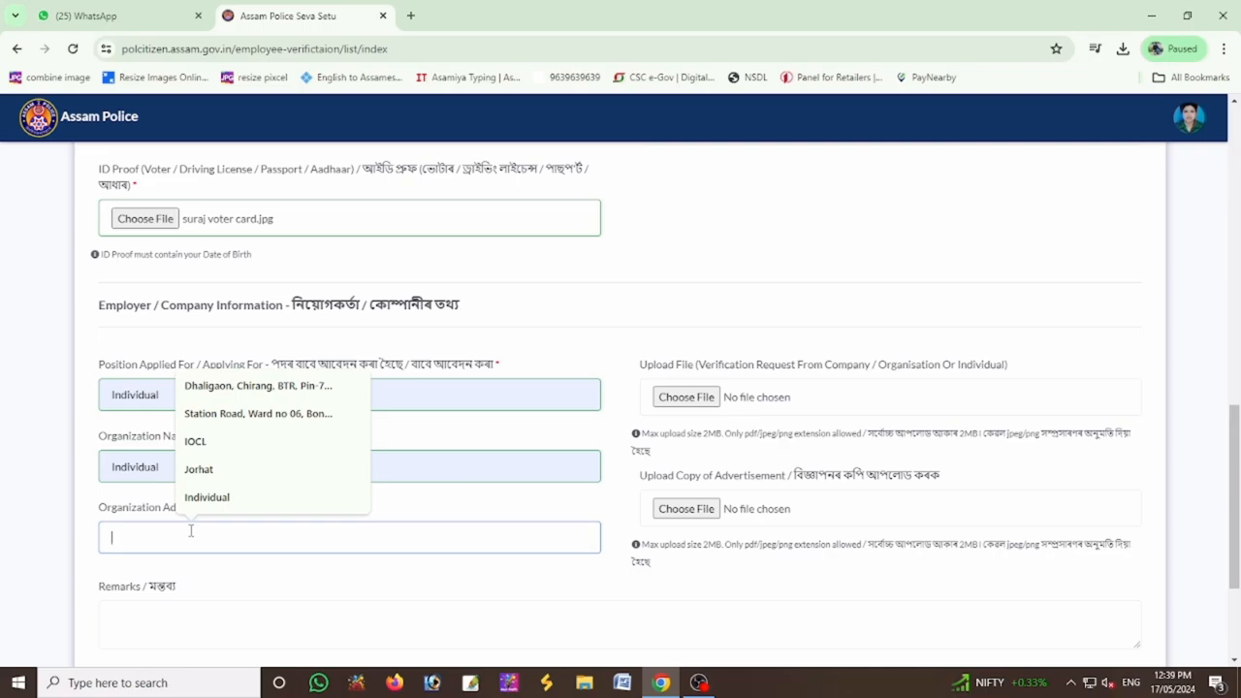
{"action": "left_click", "coordinate": [281, 441]}
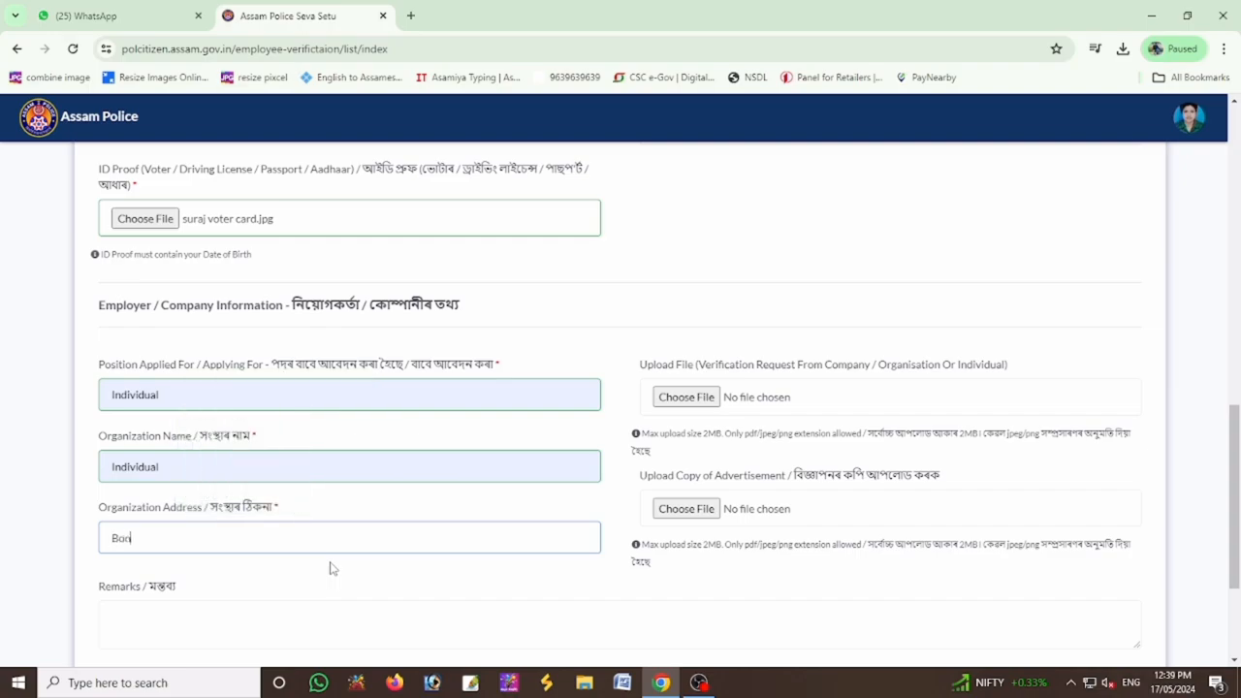
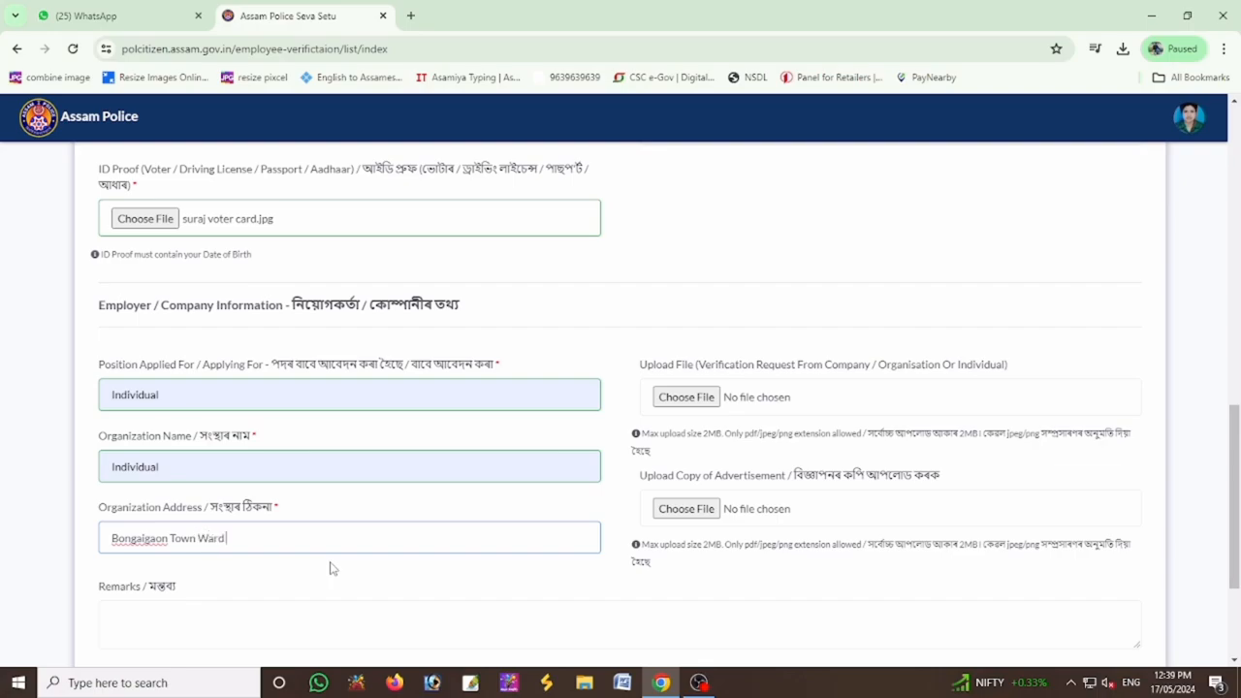
{"action": "left_click", "coordinate": [290, 569]}
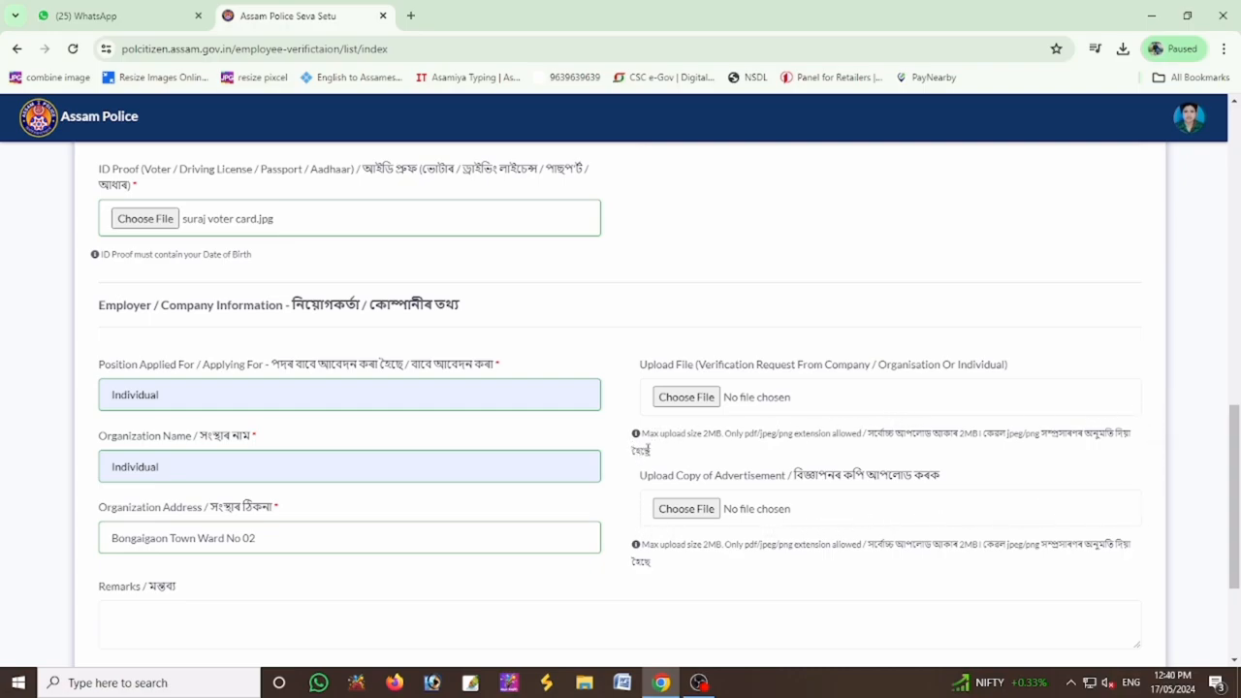
Attach the voter card as the verification request file and the Aadhaar image as the advertisement copy
{"action": "left_click", "coordinate": [690, 398]}
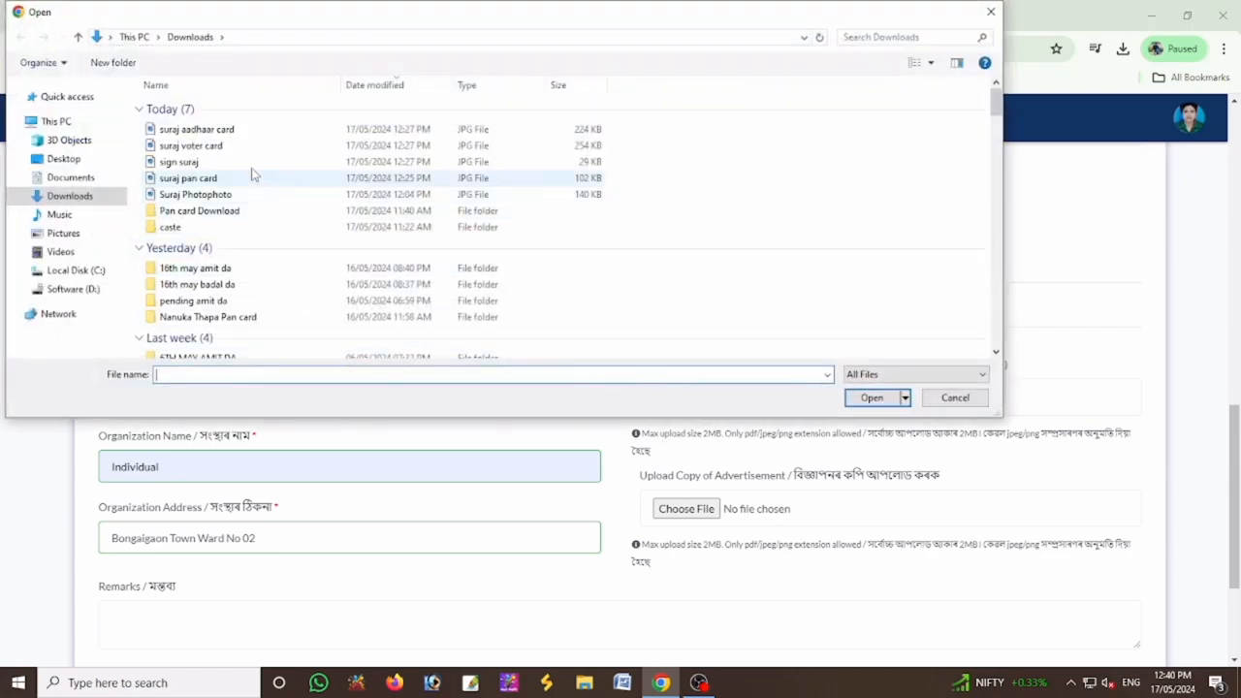
{"action": "left_click", "coordinate": [227, 136]}
{"action": "left_click", "coordinate": [223, 146]}
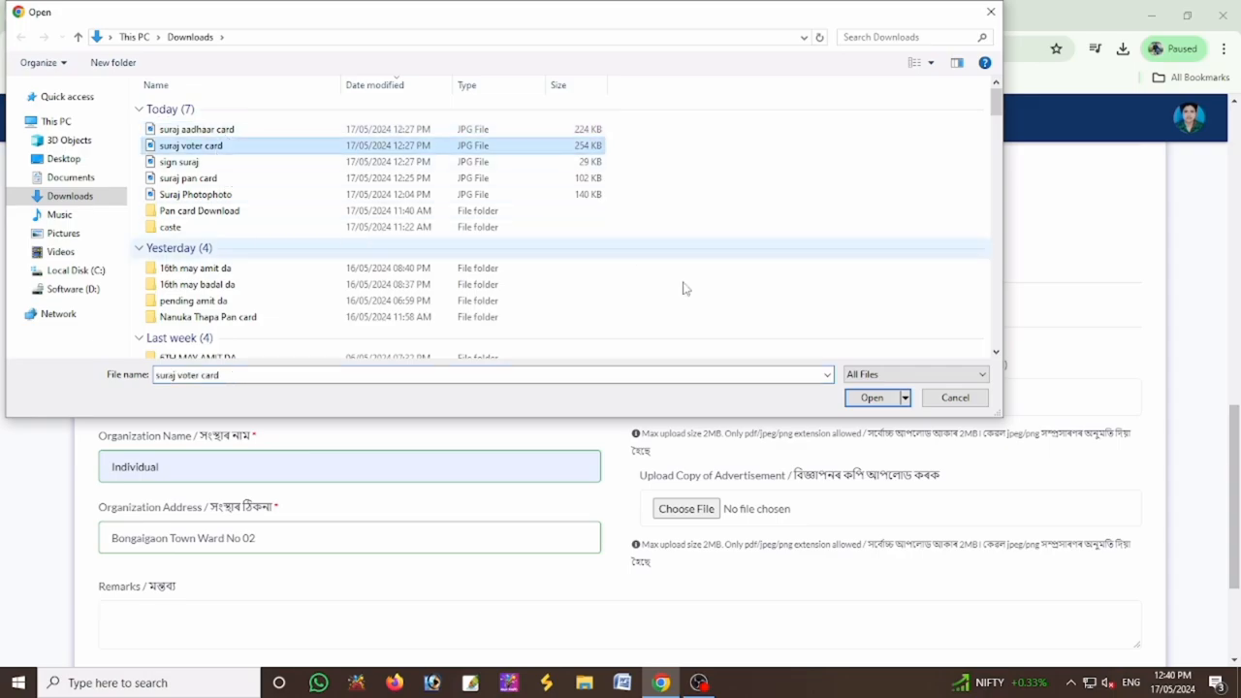
{"action": "left_click", "coordinate": [871, 397]}
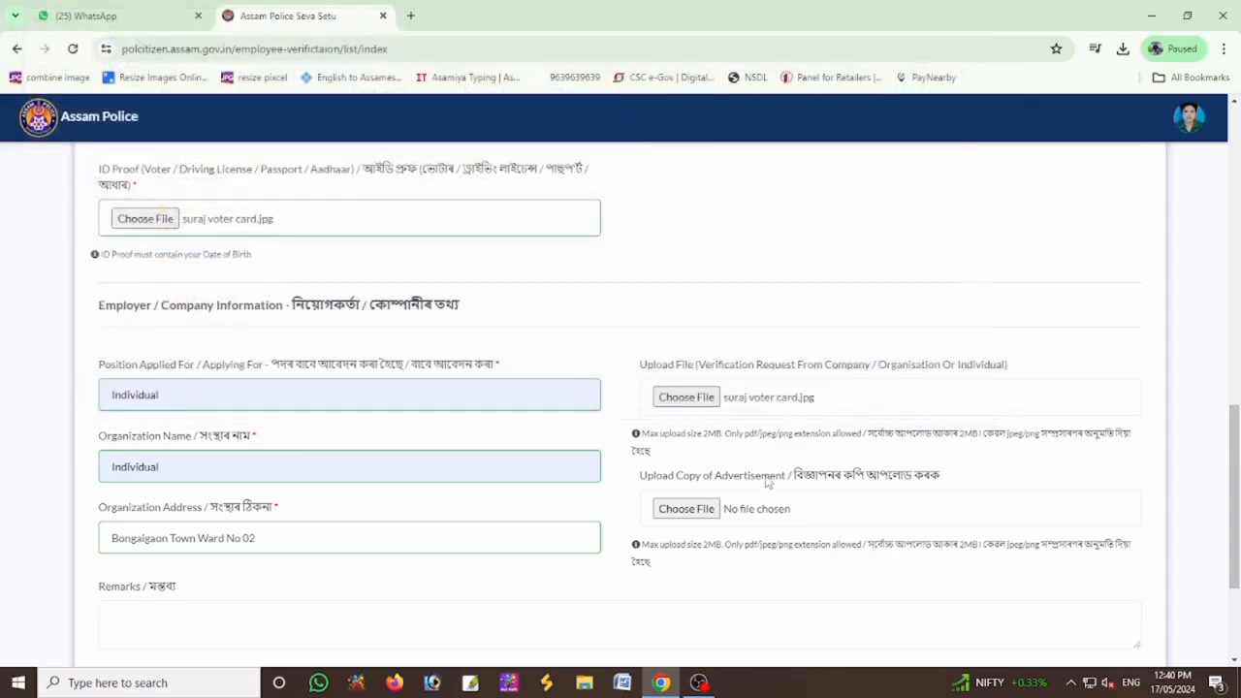
{"action": "left_click", "coordinate": [688, 509]}
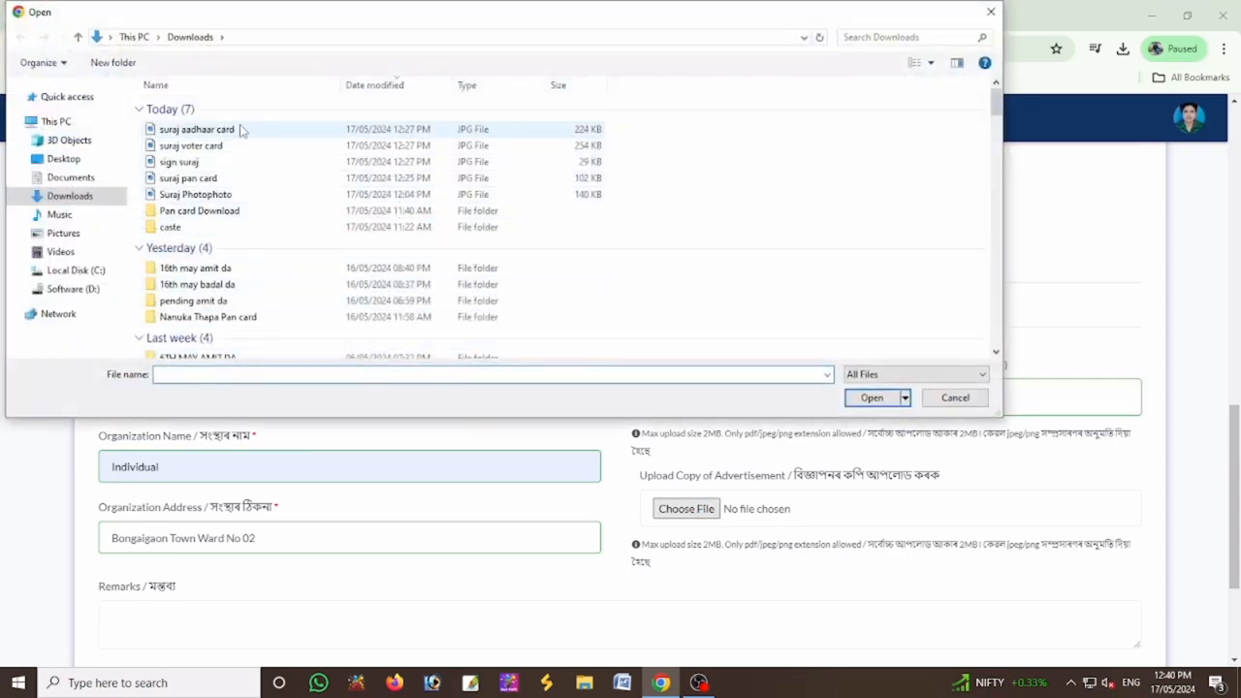
{"action": "left_click", "coordinate": [232, 133]}
{"action": "left_click", "coordinate": [856, 401]}
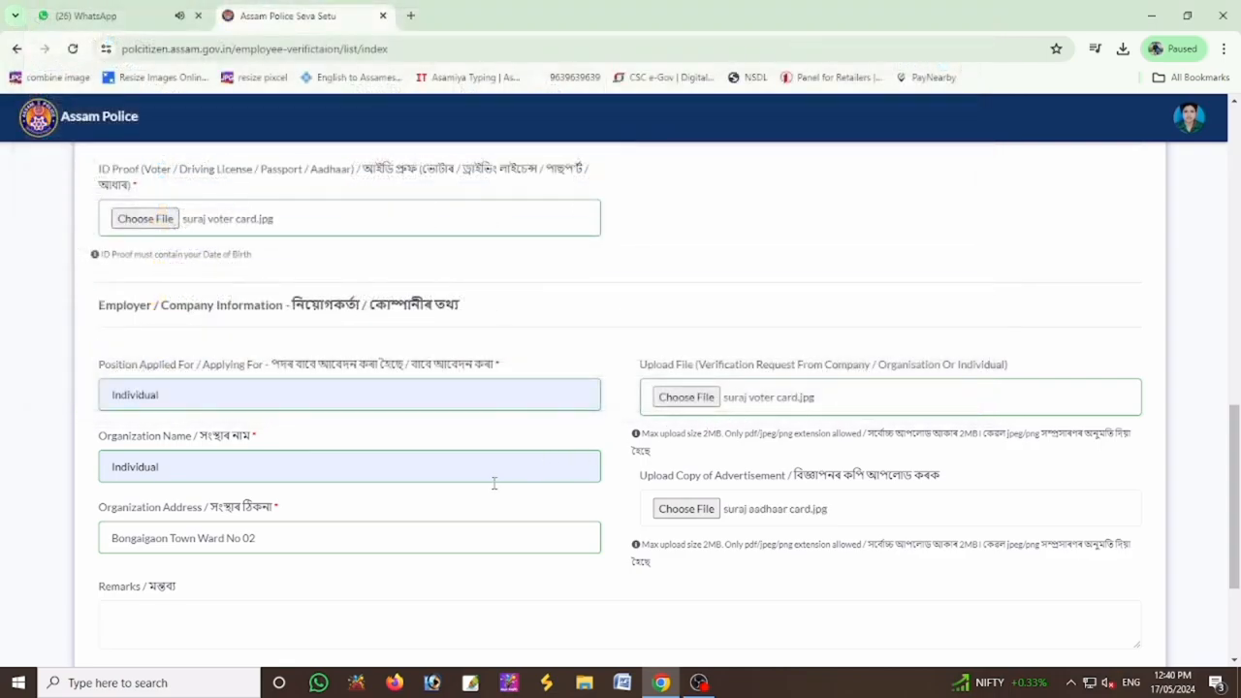
Certify the information is correct and submit the verification application
{"action": "scroll", "coordinate": [494, 484], "scroll_direction": "down", "scroll_amount": 3}
{"action": "left_click", "coordinate": [341, 471]}
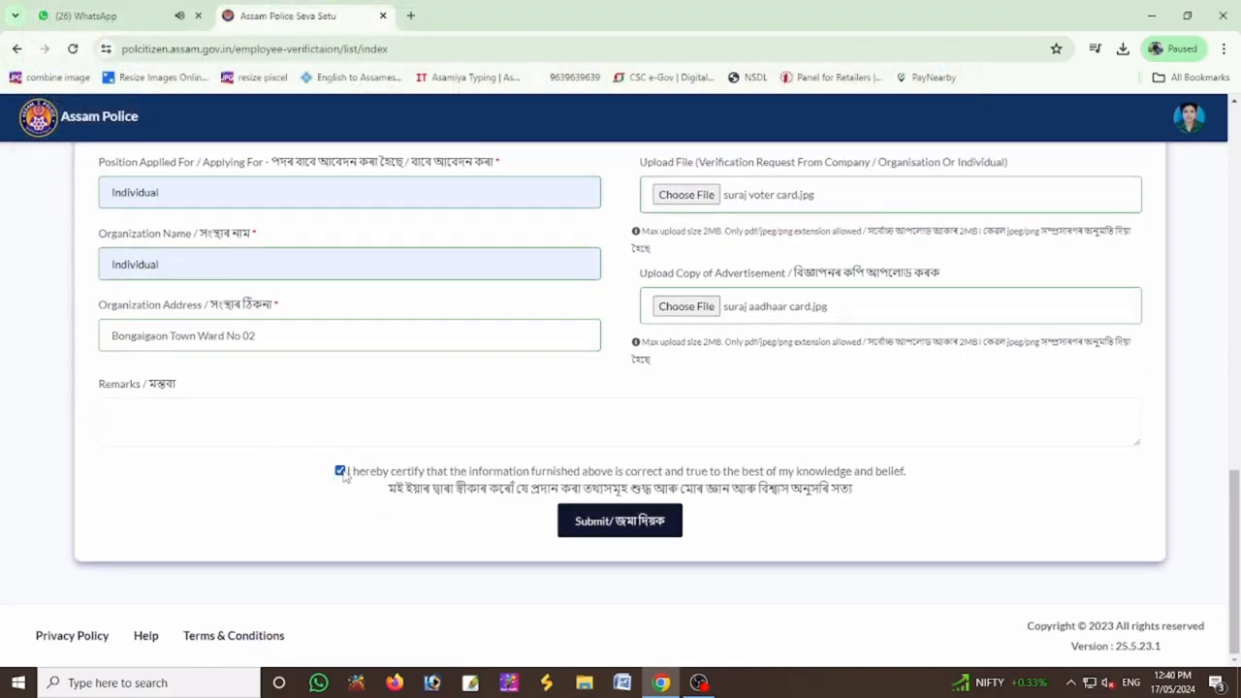
{"action": "scroll", "coordinate": [772, 465], "scroll_direction": "up", "scroll_amount": 2}
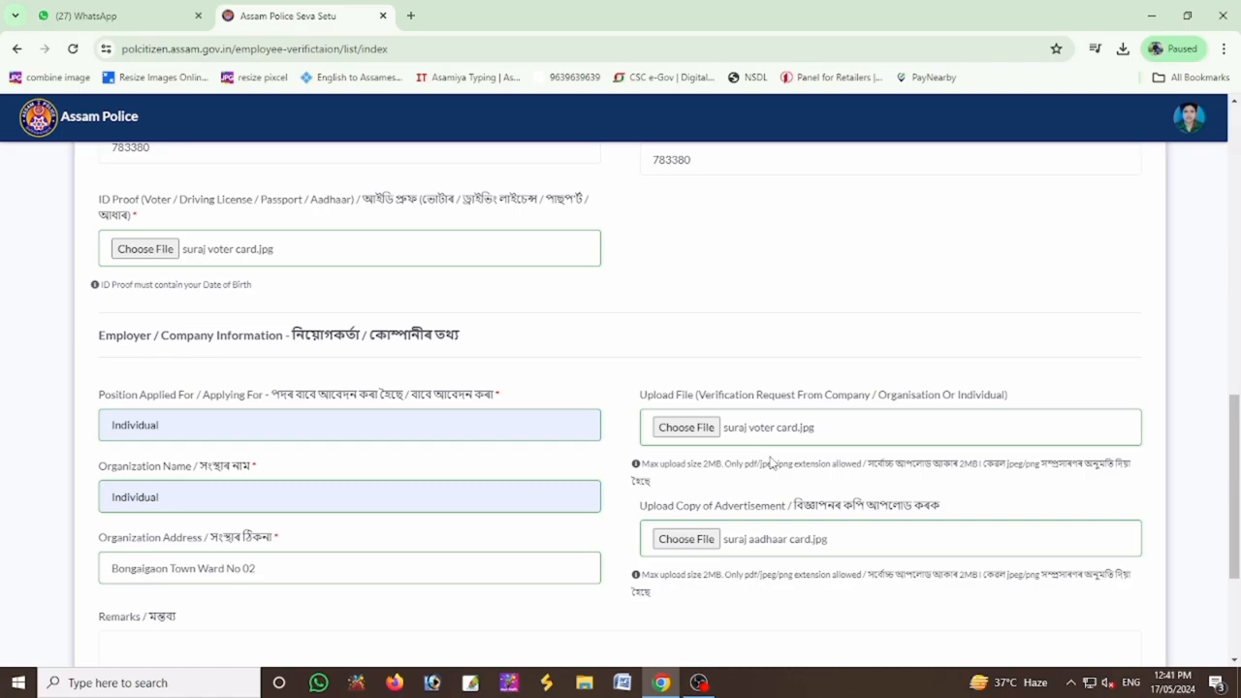
{"action": "scroll", "coordinate": [771, 463], "scroll_direction": "down", "scroll_amount": 3}
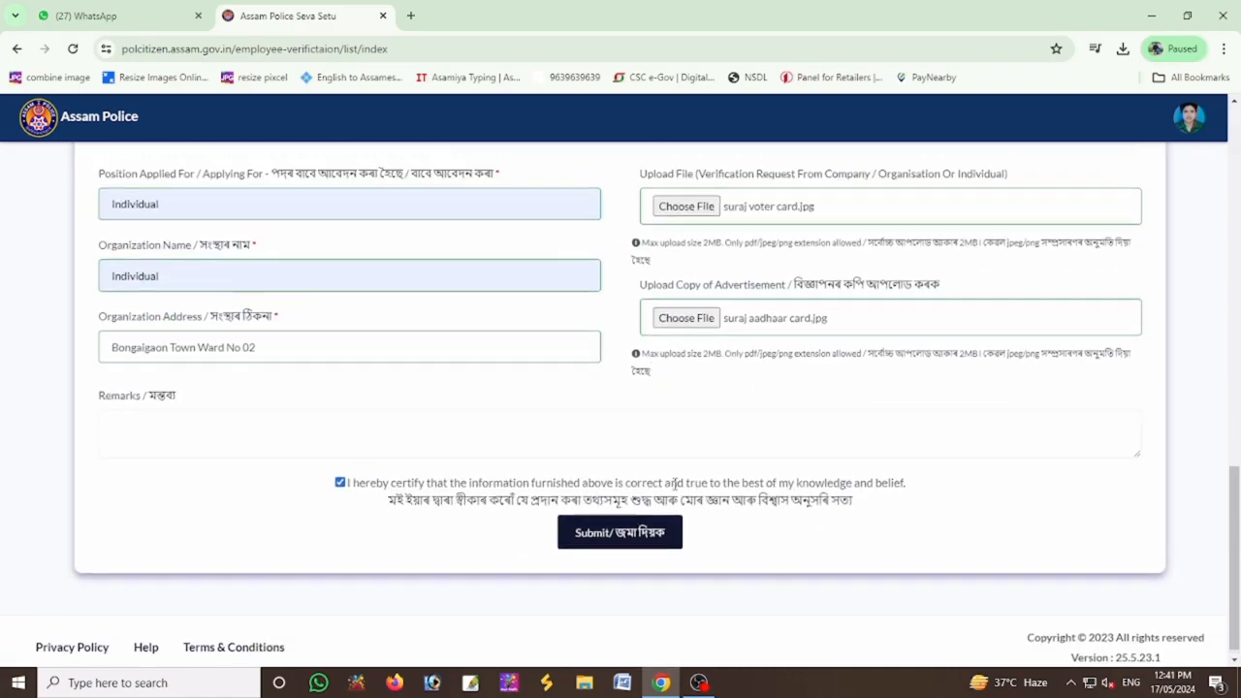
{"action": "scroll", "coordinate": [676, 482], "scroll_direction": "up", "scroll_amount": 3}
{"action": "scroll", "coordinate": [675, 483], "scroll_direction": "down", "scroll_amount": 3}
{"action": "left_click", "coordinate": [628, 524]}
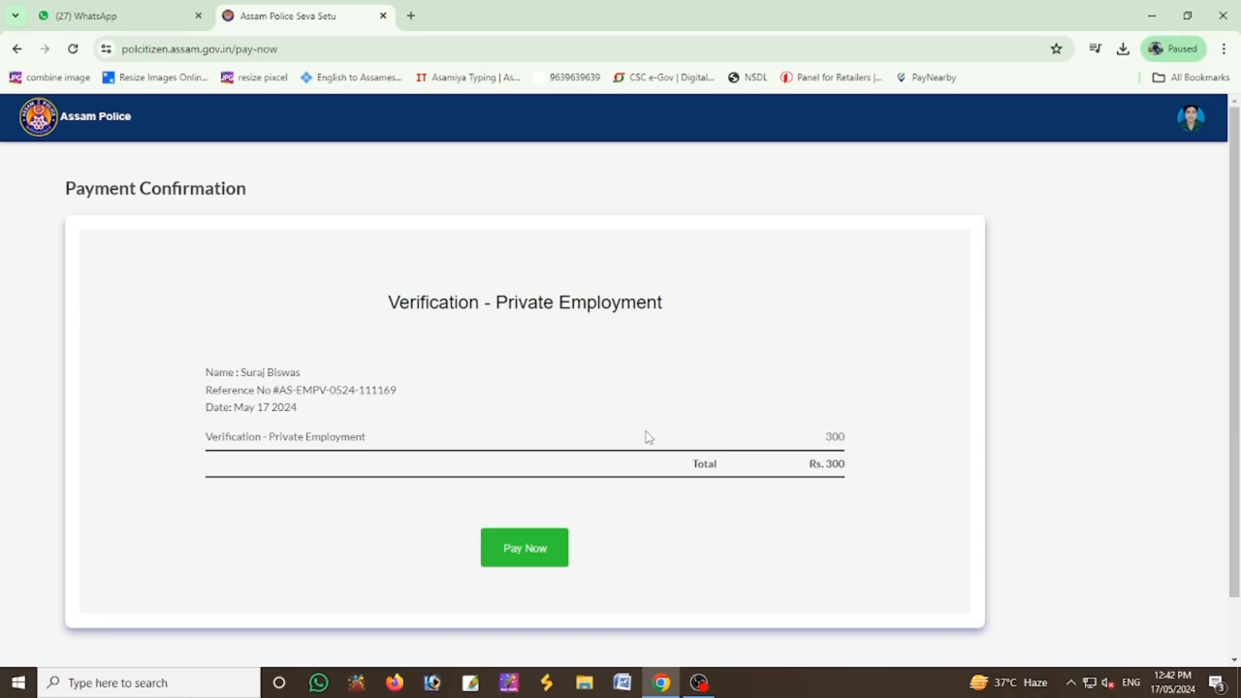
Pay the Rs. 300 challan via Payment Gateway with AXIS EASYPAY (No Charges), agreeing to the draft
{"action": "left_click", "coordinate": [534, 548]}
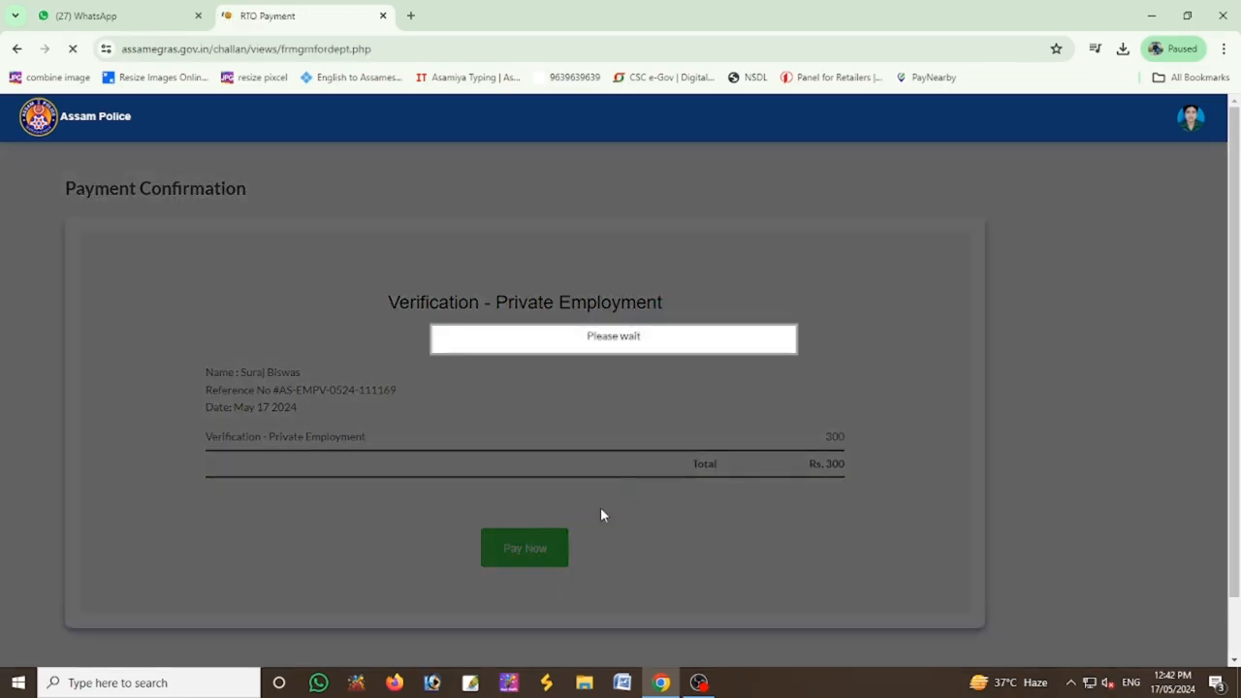
{"action": "scroll", "coordinate": [542, 481], "scroll_direction": "down", "scroll_amount": 1}
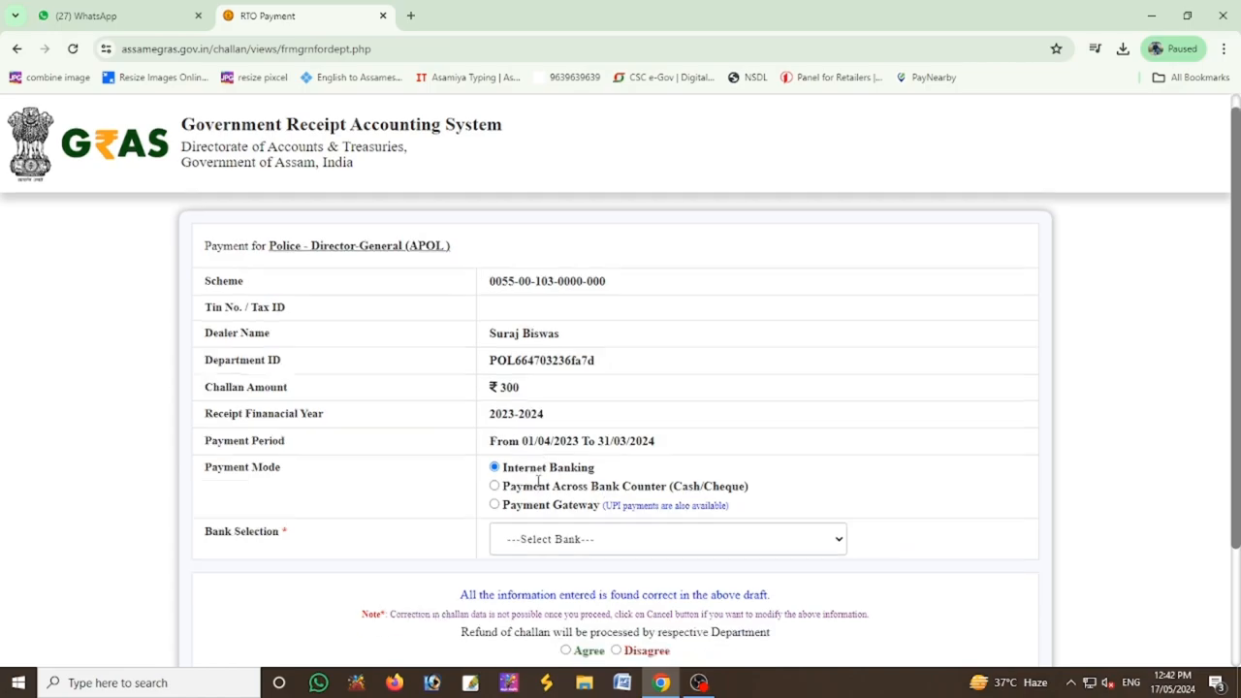
{"action": "scroll", "coordinate": [520, 363], "scroll_direction": "down", "scroll_amount": 1}
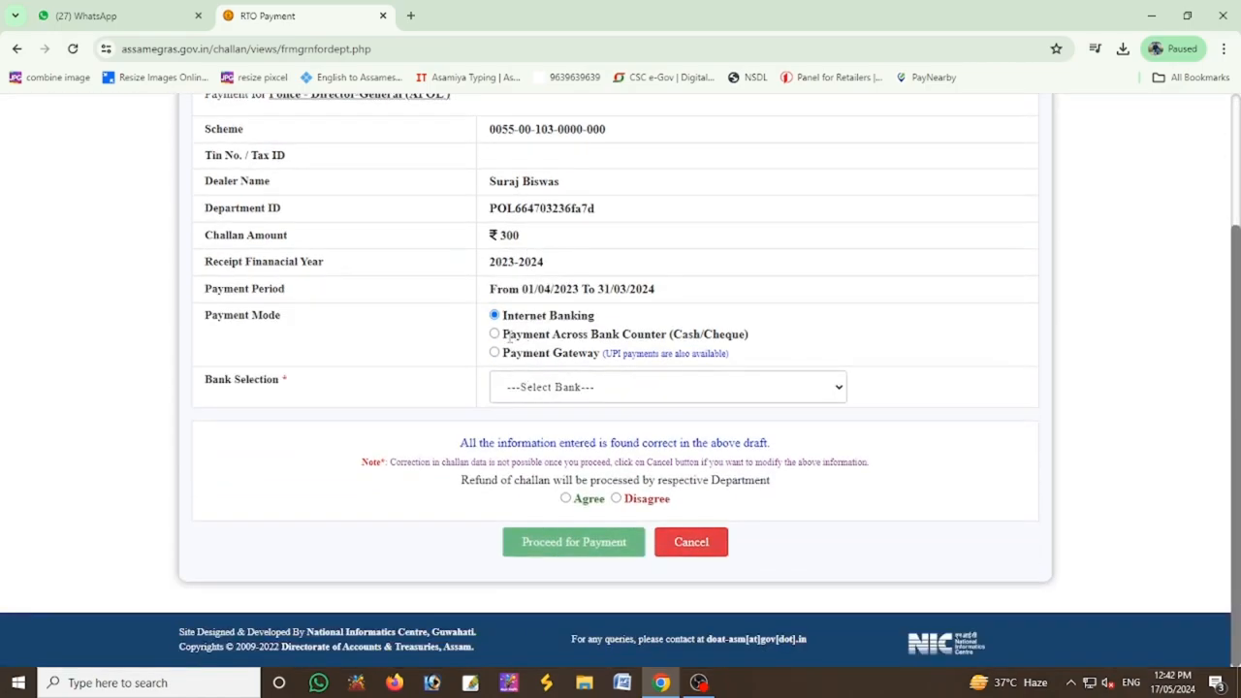
{"action": "left_click", "coordinate": [495, 334]}
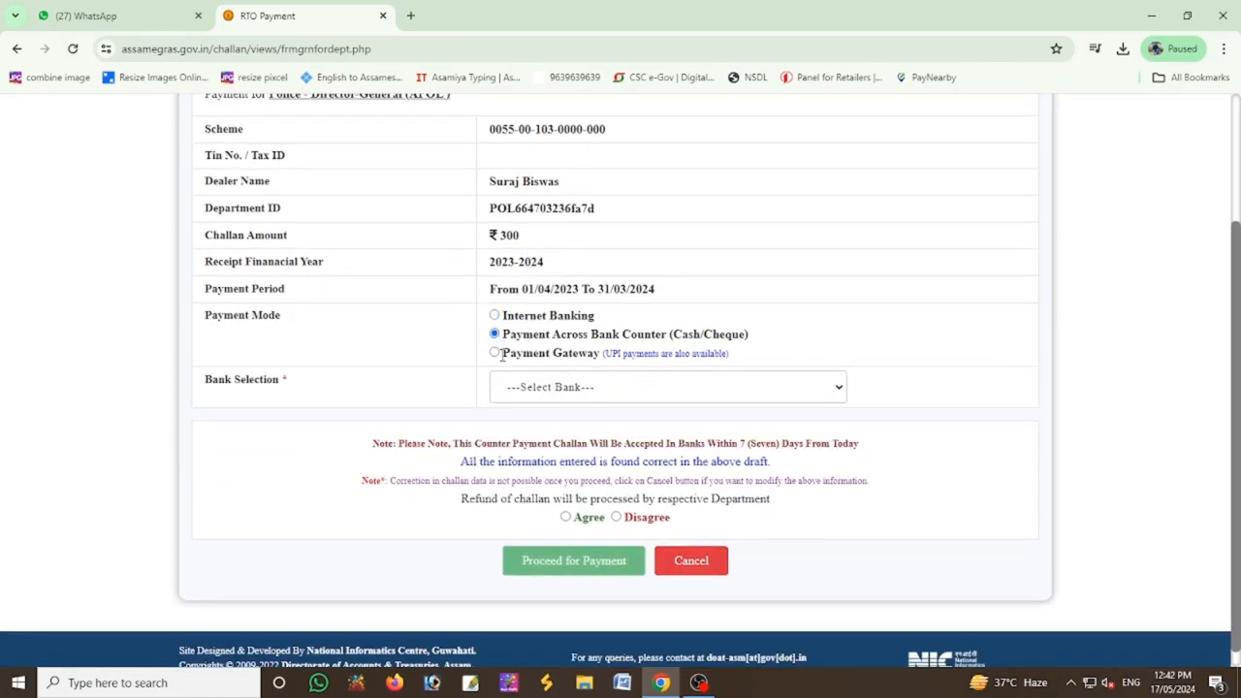
{"action": "left_click", "coordinate": [555, 390]}
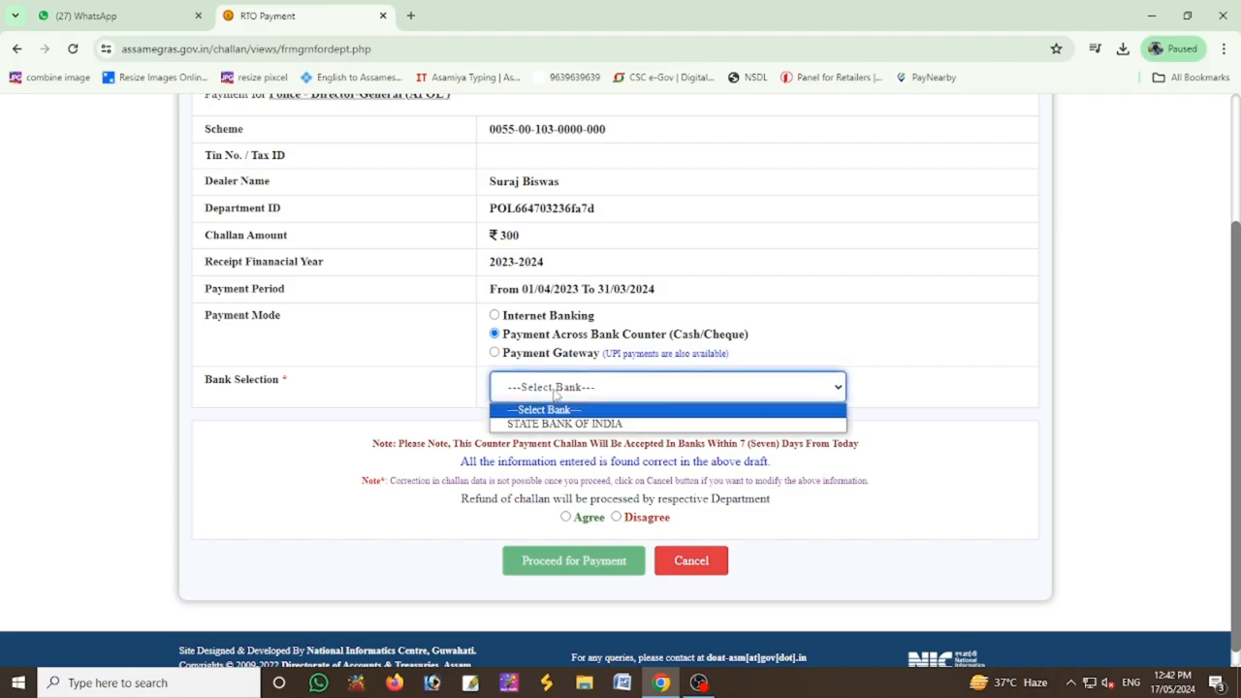
{"action": "left_click", "coordinate": [555, 391]}
{"action": "left_click", "coordinate": [494, 351]}
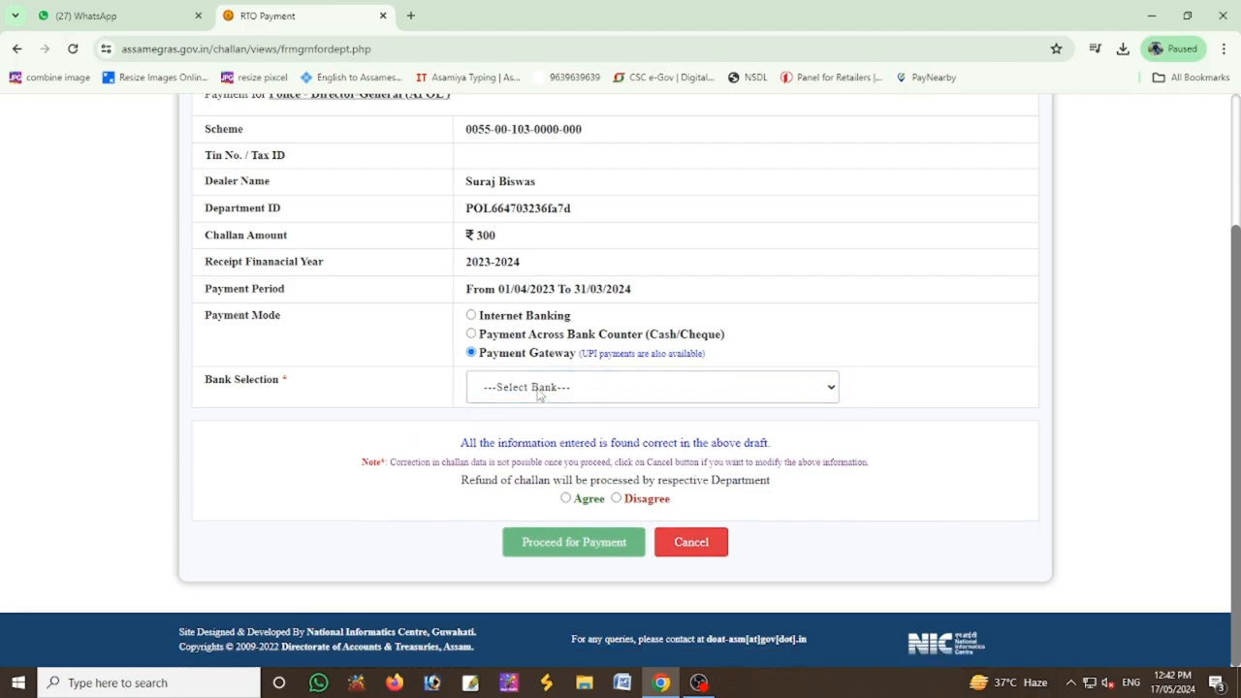
{"action": "left_click", "coordinate": [539, 389]}
{"action": "left_click", "coordinate": [538, 426]}
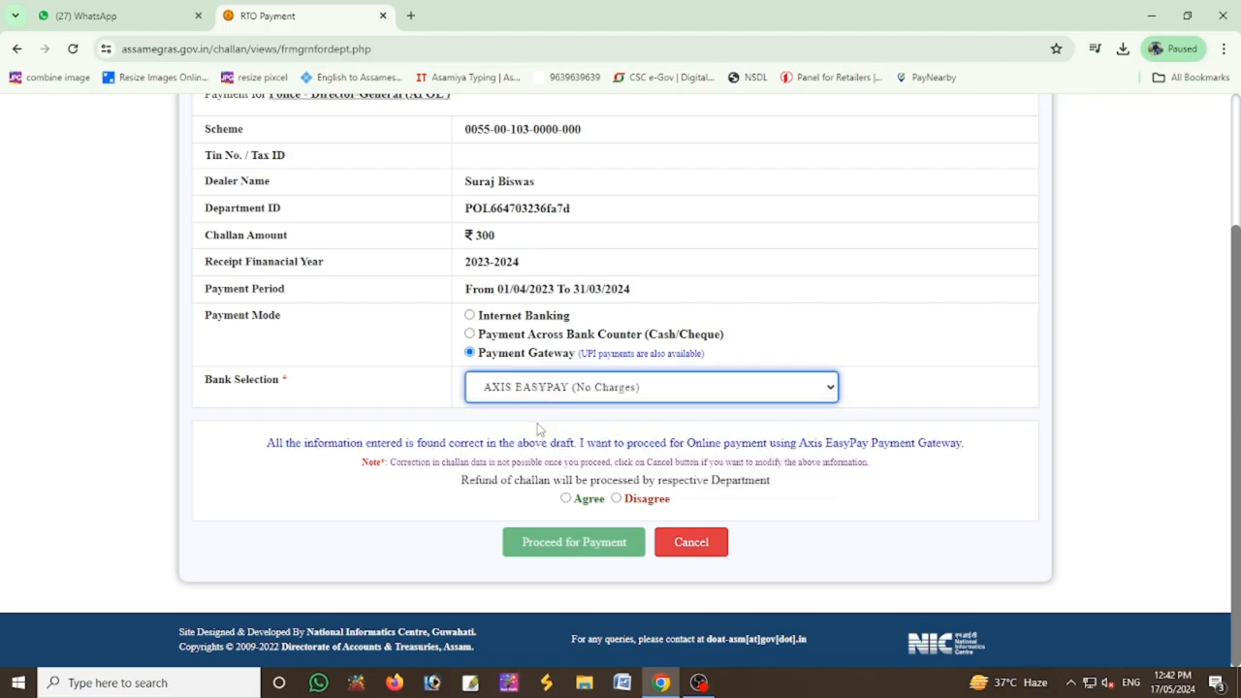
{"action": "left_click", "coordinate": [565, 498]}
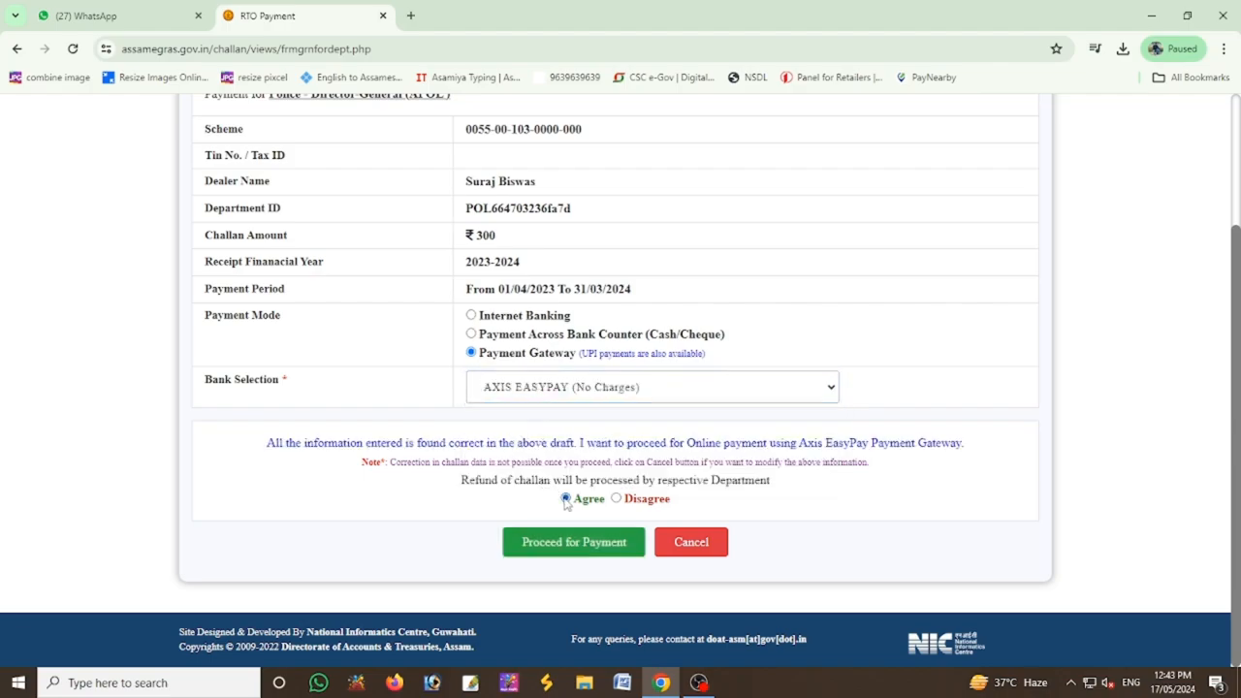
{"action": "left_click", "coordinate": [575, 545]}
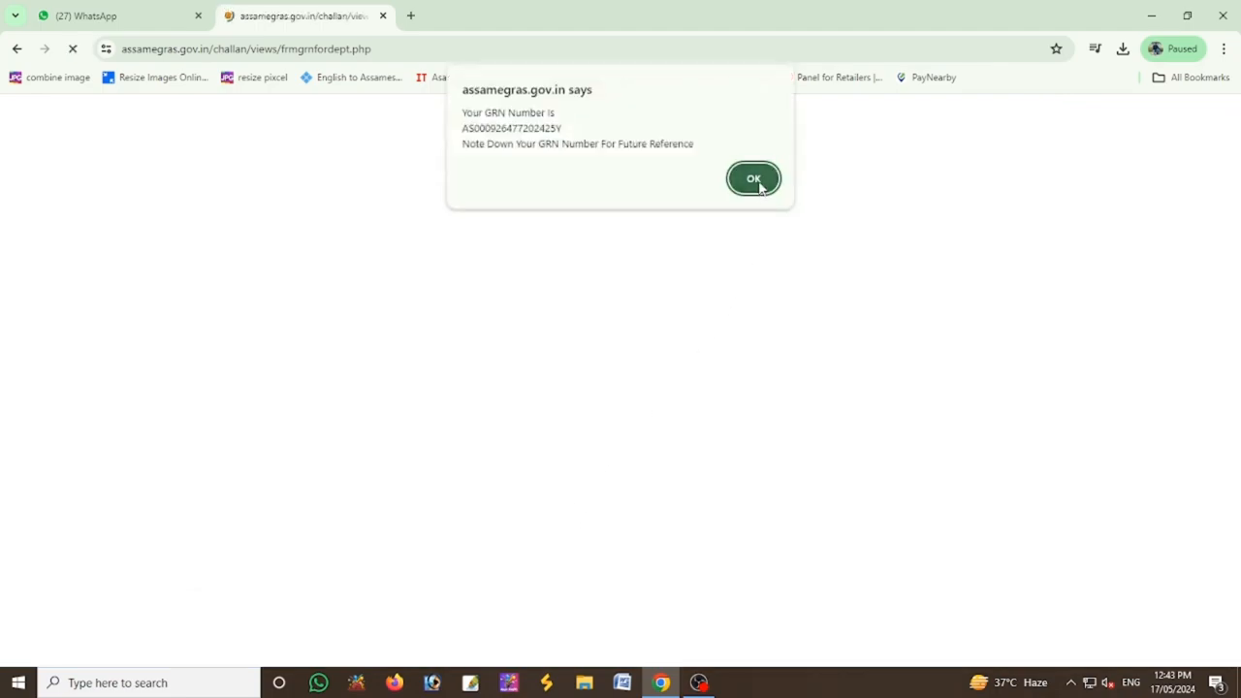
Acknowledge the GRN, accept the EasyPay terms and conditions, and choose UPI payment
{"action": "left_click", "coordinate": [754, 181]}
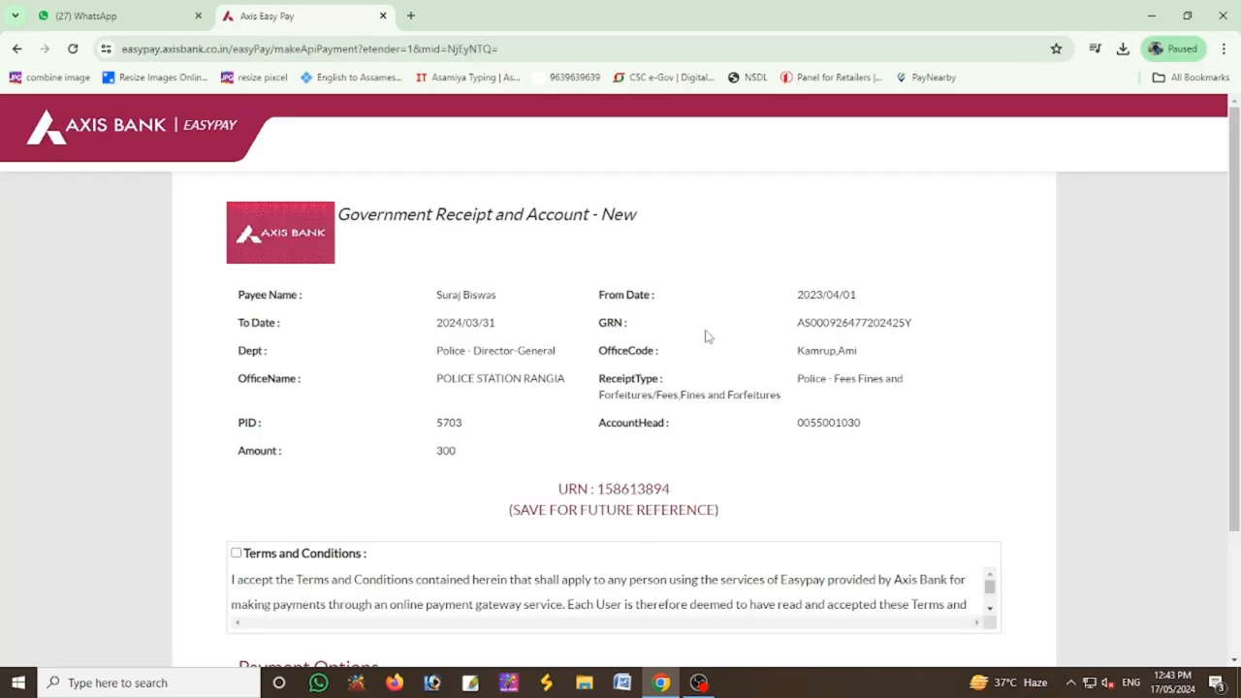
{"action": "scroll", "coordinate": [681, 352], "scroll_direction": "down", "scroll_amount": 3}
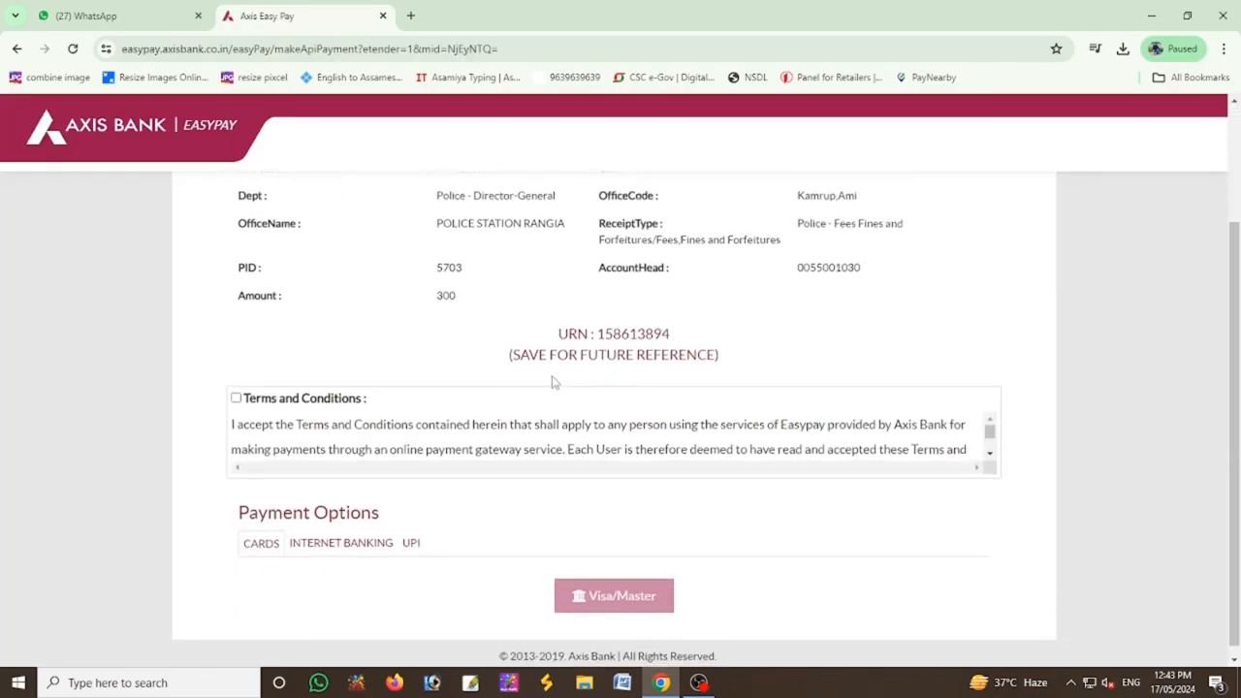
{"action": "left_click", "coordinate": [235, 398]}
{"action": "left_click", "coordinate": [410, 543]}
{"action": "scroll", "coordinate": [378, 533], "scroll_direction": "down", "scroll_amount": 2}
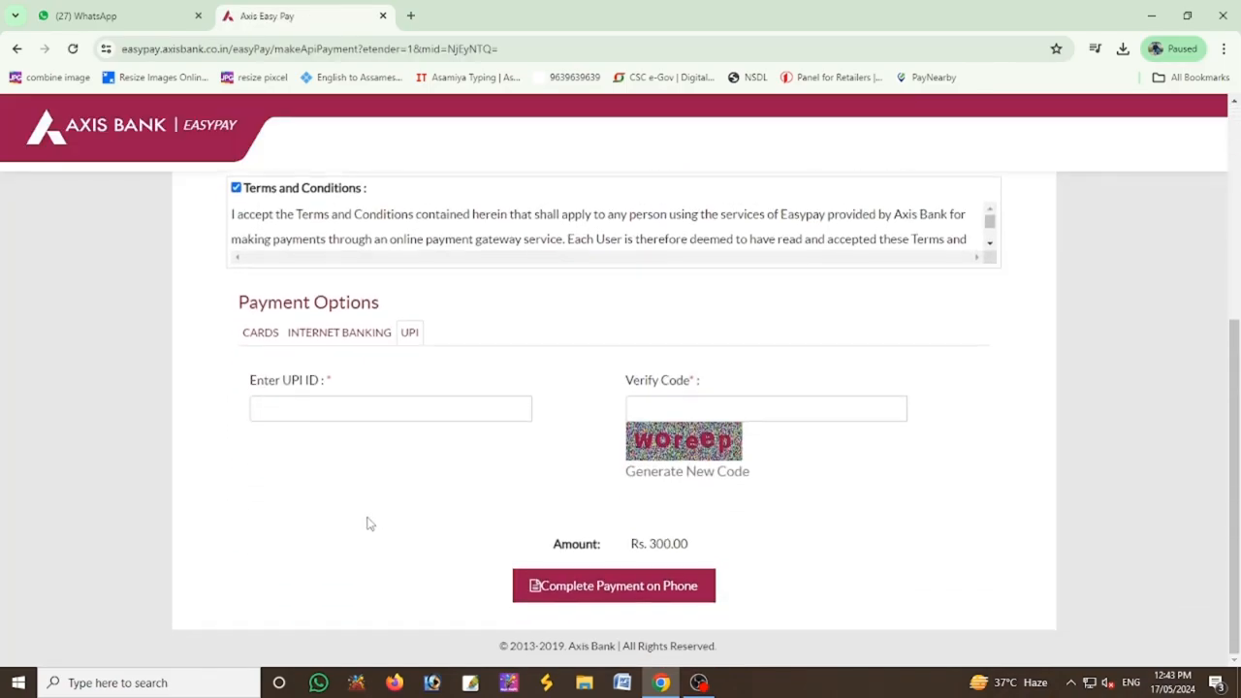
Enter the UPI ID and the verification code
{"action": "left_click", "coordinate": [302, 416]}
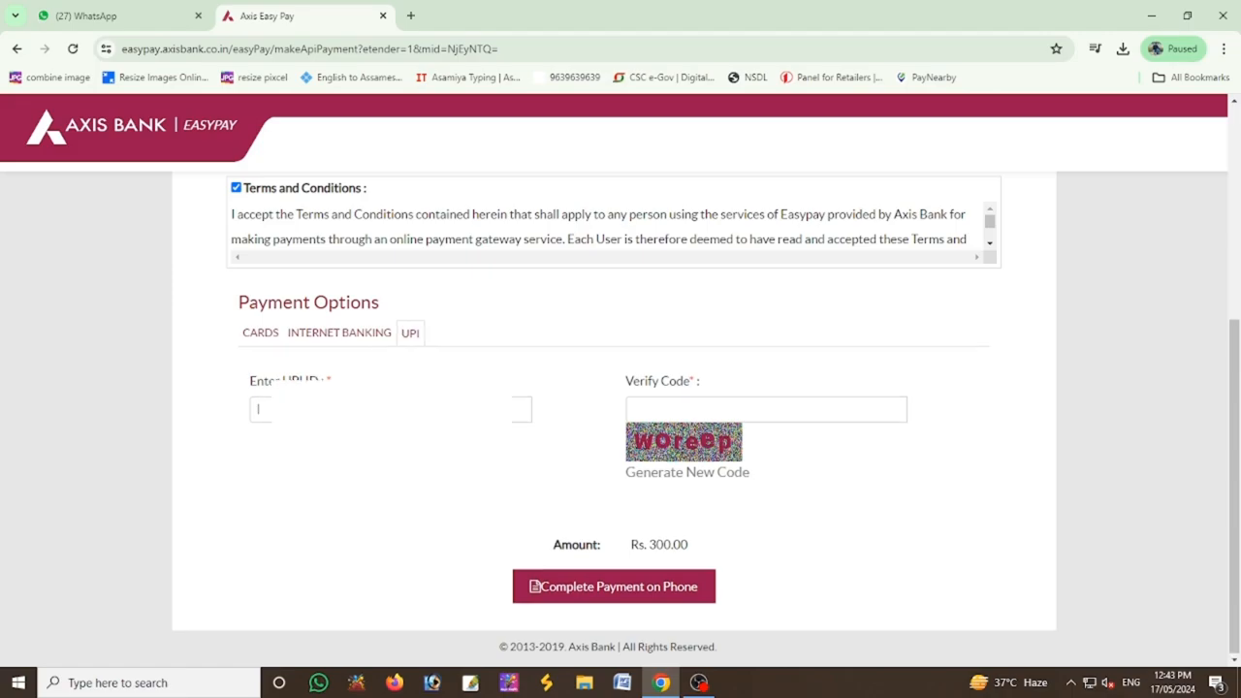
{"action": "type", "text": "70"}
{"action": "left_click", "coordinate": [670, 414]}
Complete the payment on the phone, then open the applied application in a new tab
{"action": "left_click", "coordinate": [645, 591]}
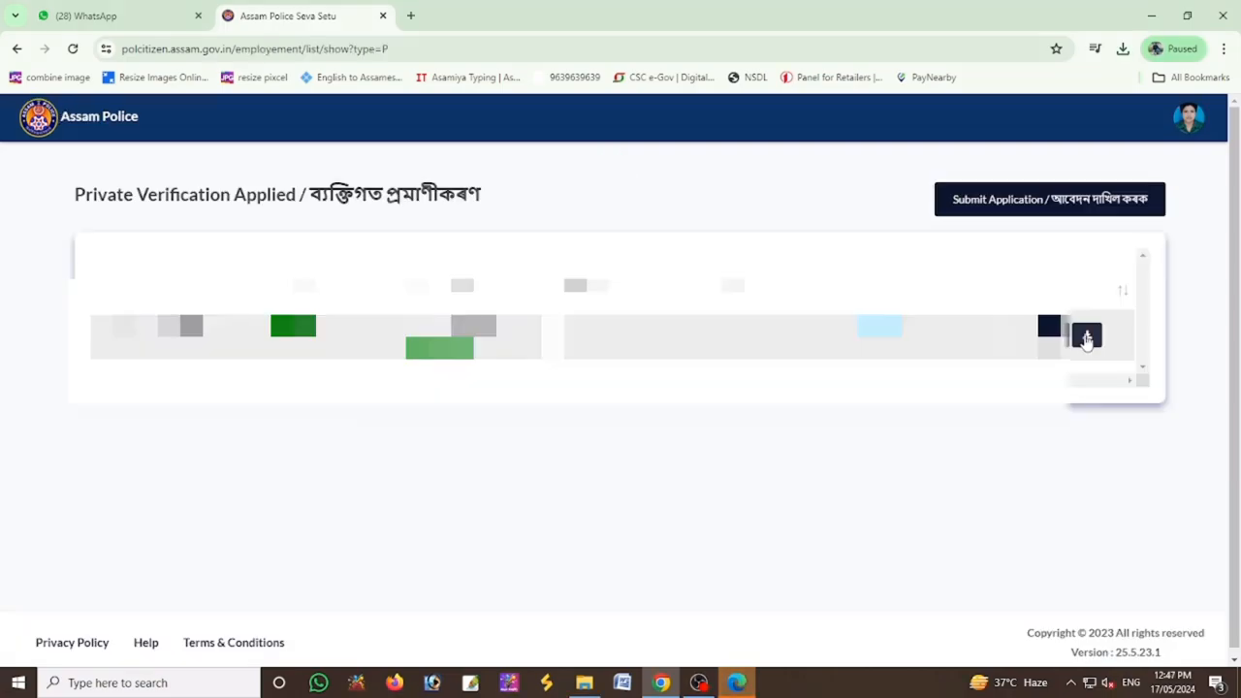
{"action": "left_click", "coordinate": [1083, 335]}
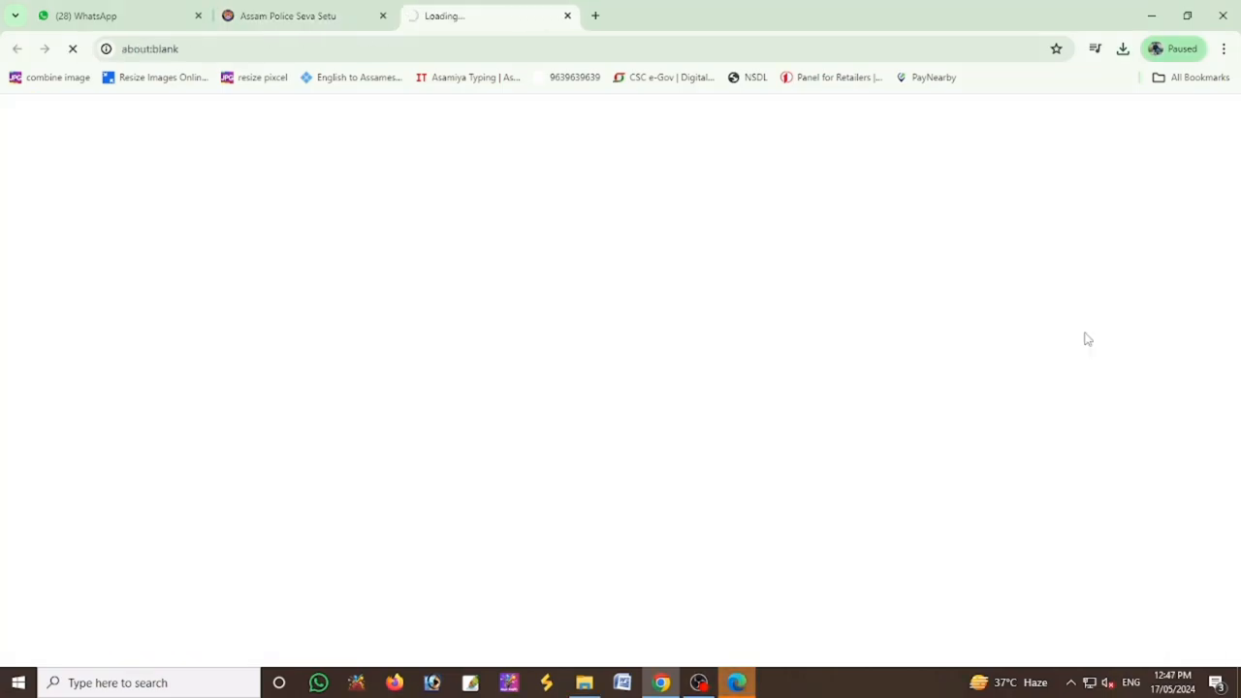